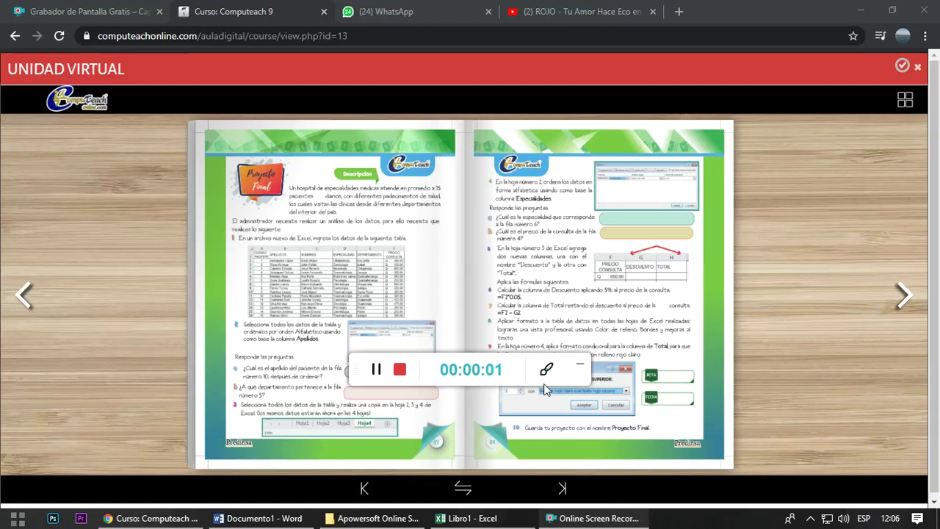
Step: Zoom into the Proyecto Final book page and pan until all 15 patient table rows show
{"action": "left_click_drag", "start_coordinate": [538, 384], "coordinate": [893, 472]}
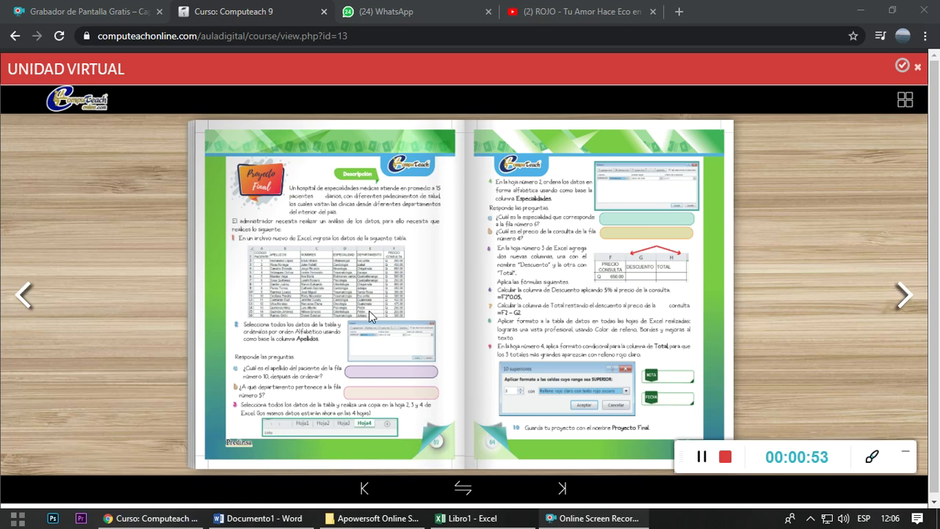
{"action": "double_click", "coordinate": [321, 279]}
{"action": "mouse_move", "coordinate": [321, 278]}
{"action": "left_mouse_down"}
{"action": "mouse_move", "coordinate": [379, 455]}
{"action": "mouse_move", "coordinate": [387, 447]}
{"action": "left_mouse_up"}
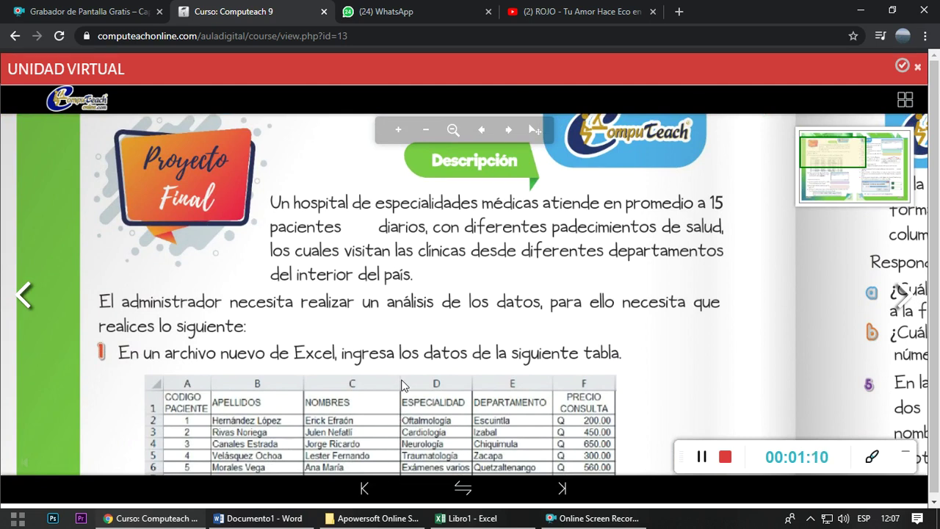
{"action": "scroll", "coordinate": [428, 324], "scroll_direction": "up", "scroll_amount": 1}
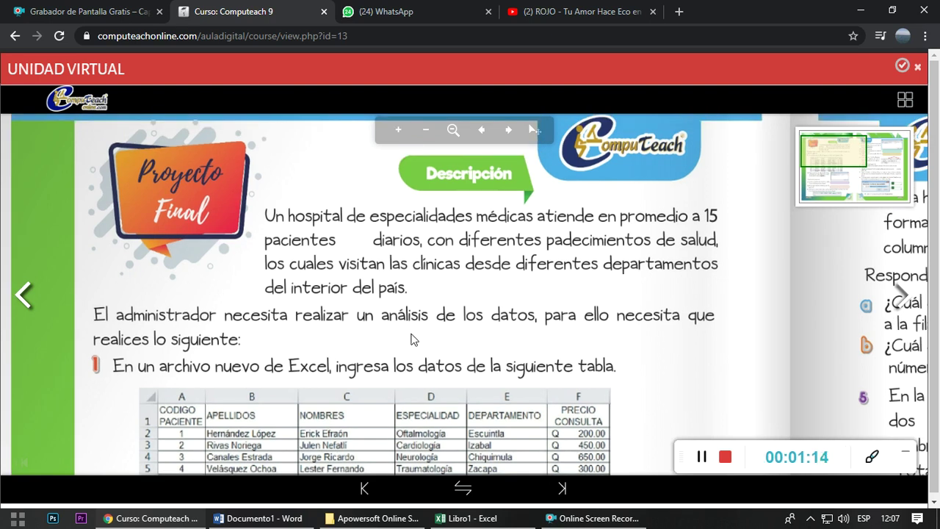
{"action": "scroll", "coordinate": [404, 341], "scroll_direction": "down", "scroll_amount": 1}
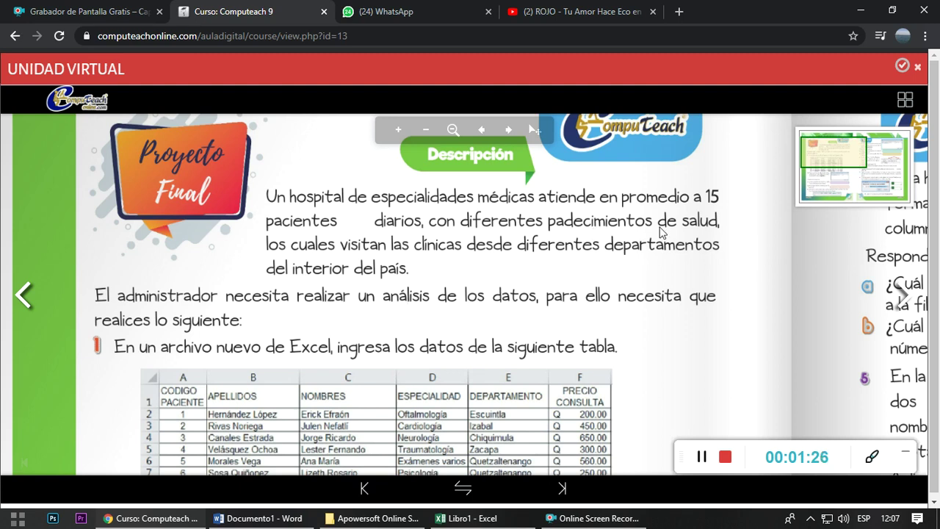
{"action": "scroll", "coordinate": [551, 266], "scroll_direction": "down", "scroll_amount": 1}
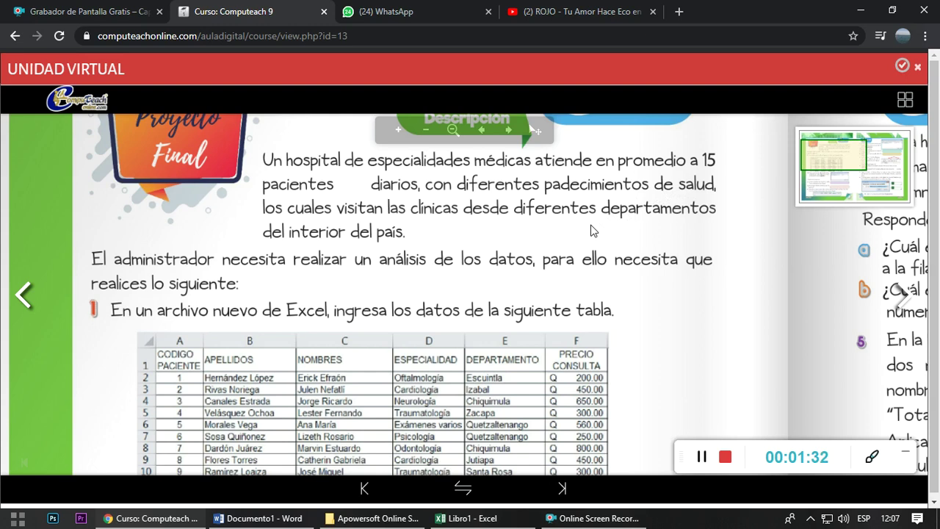
{"action": "left_click_drag", "start_coordinate": [594, 231], "coordinate": [595, 220]}
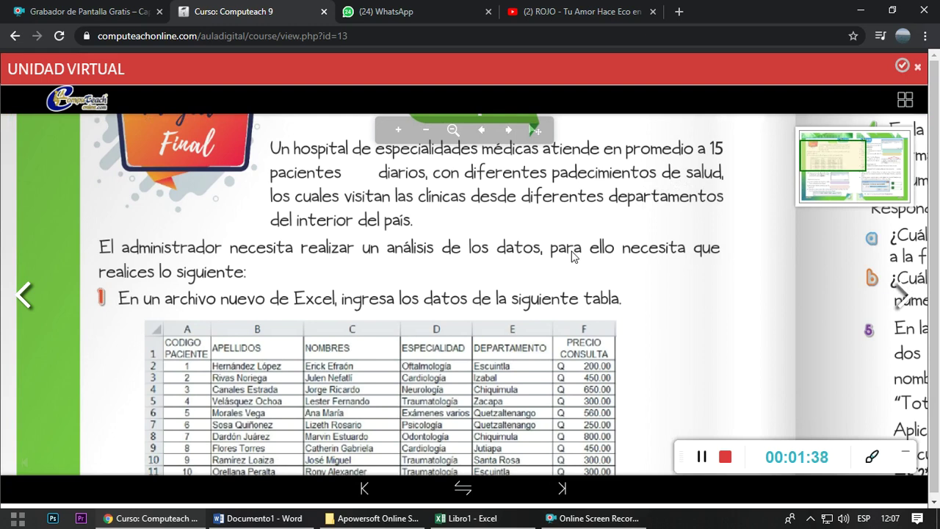
{"action": "mouse_move", "coordinate": [573, 255]}
{"action": "left_mouse_down"}
{"action": "mouse_move", "coordinate": [560, 189]}
{"action": "mouse_move", "coordinate": [534, 195]}
{"action": "left_mouse_up"}
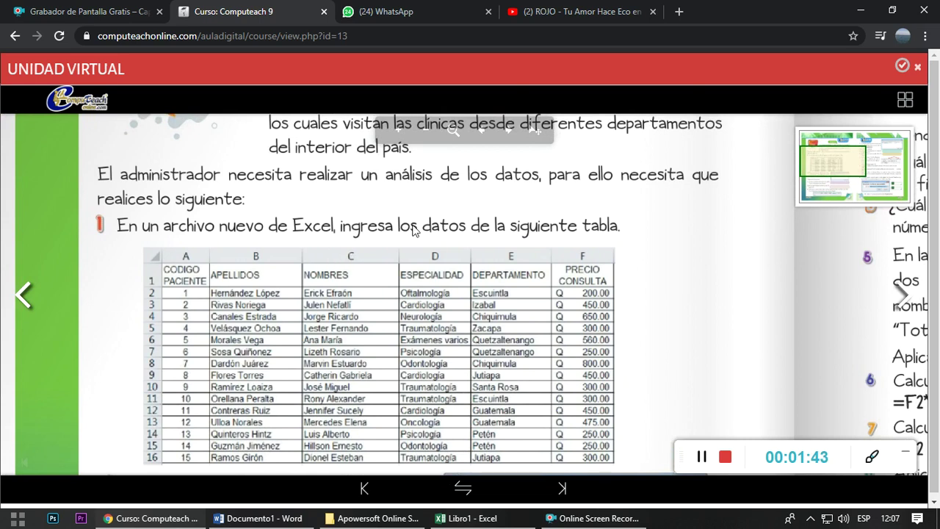
{"action": "scroll", "coordinate": [506, 299], "scroll_direction": "down", "scroll_amount": 1}
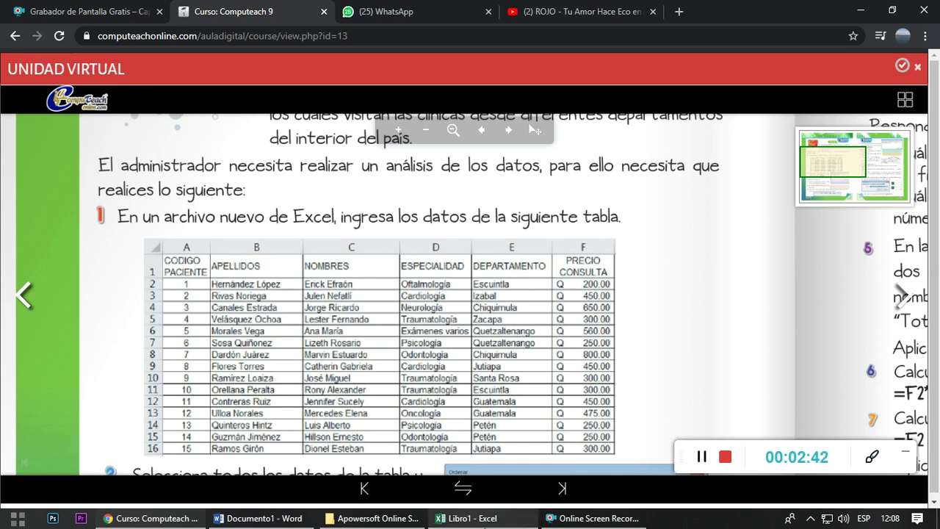
Step: Touch up cell E14 in Excel, then scroll the book's patient table for comparison
{"action": "left_click", "coordinate": [472, 518]}
{"action": "double_click", "coordinate": [372, 336]}
{"action": "left_click", "coordinate": [147, 363]}
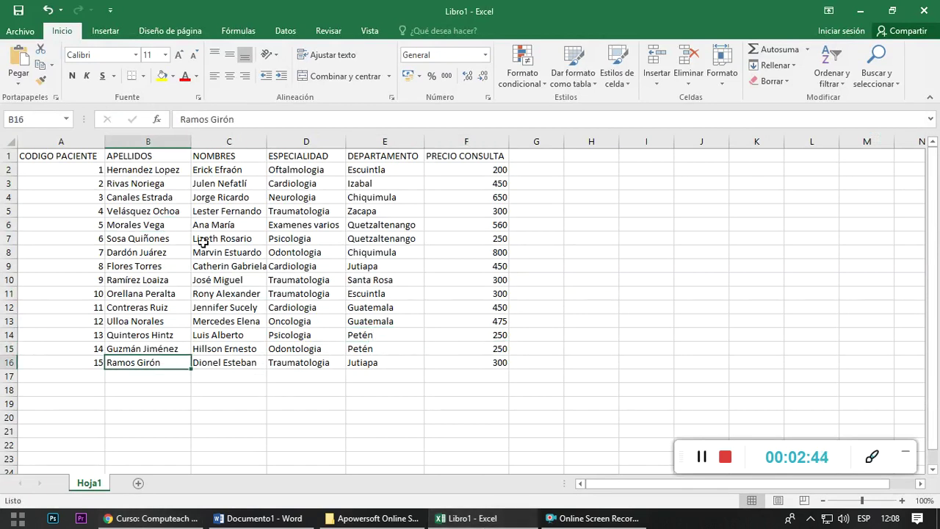
{"action": "left_click", "coordinate": [311, 307]}
{"action": "left_click", "coordinate": [195, 523]}
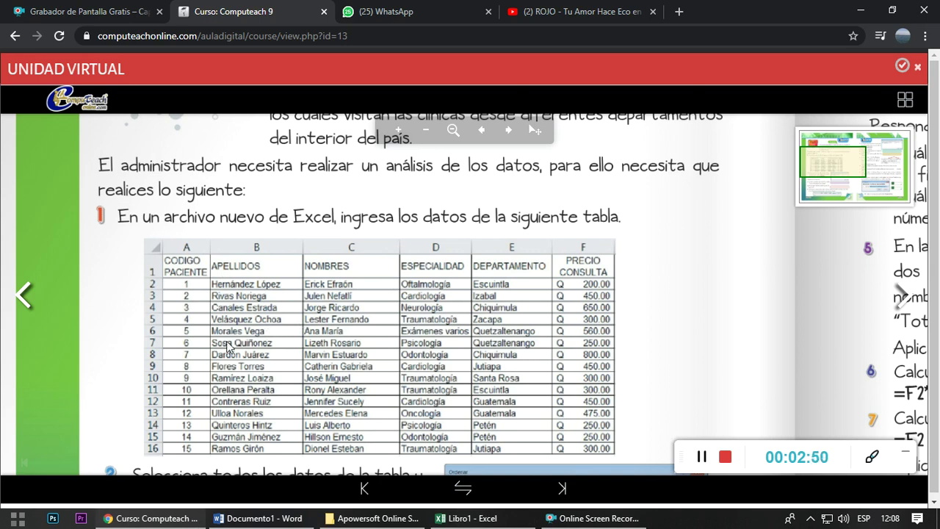
{"action": "scroll", "coordinate": [507, 310], "scroll_direction": "down", "scroll_amount": 1}
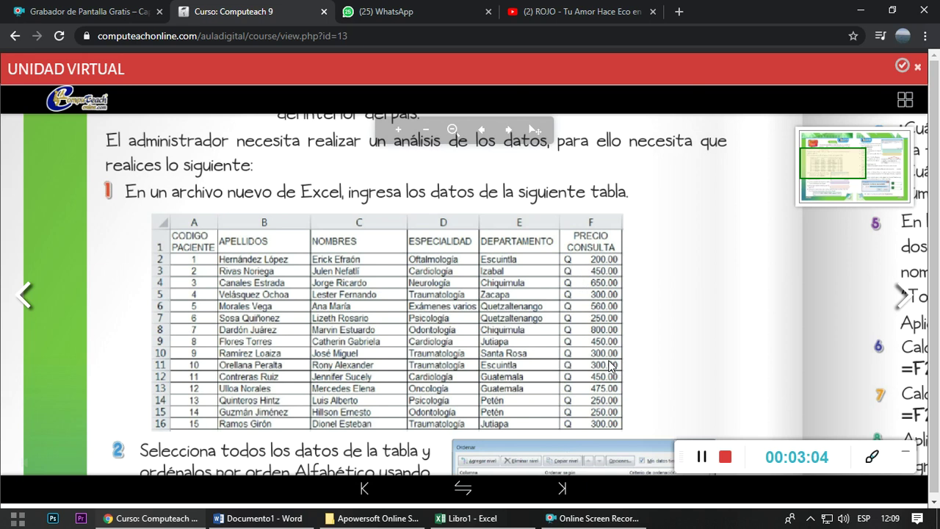
Step: Compare the consultation prices in F3 through F14 against the book's table
{"action": "left_click", "coordinate": [470, 518]}
{"action": "left_click", "coordinate": [500, 185]}
{"action": "left_click", "coordinate": [498, 200]}
{"action": "left_click", "coordinate": [498, 213]}
{"action": "left_click", "coordinate": [498, 226]}
{"action": "left_click", "coordinate": [497, 252]}
{"action": "left_click", "coordinate": [498, 265]}
{"action": "left_click", "coordinate": [496, 279]}
{"action": "left_click", "coordinate": [496, 293]}
{"action": "left_click", "coordinate": [496, 335]}
{"action": "left_click", "coordinate": [151, 518]}
Step: Cross-check the book table once more, finishing in the Excel workbook
{"action": "left_click", "coordinate": [470, 518]}
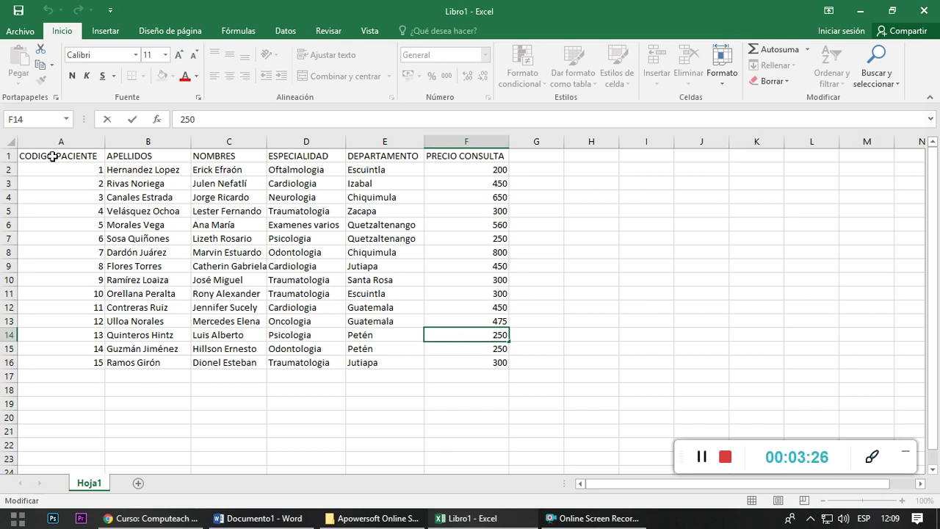
{"action": "left_click", "coordinate": [156, 519]}
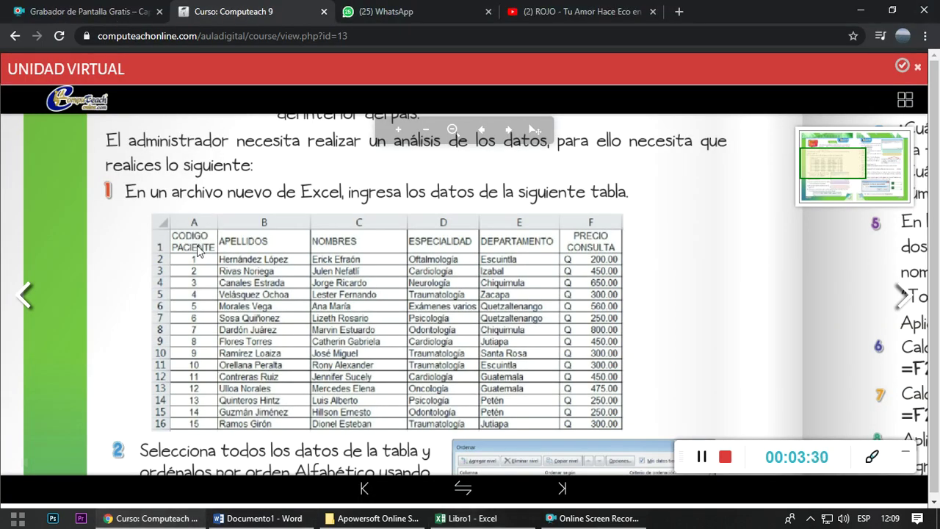
{"action": "left_click", "coordinate": [700, 461]}
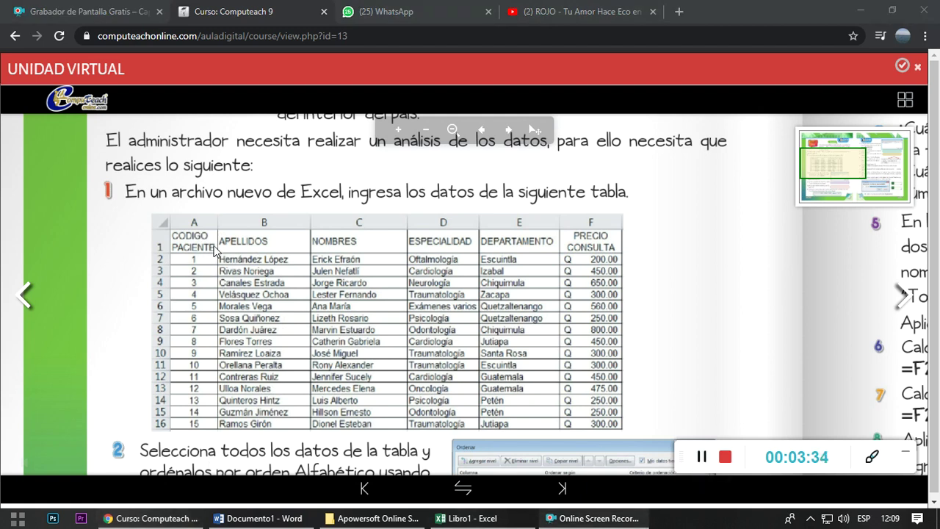
{"action": "left_click", "coordinate": [470, 518]}
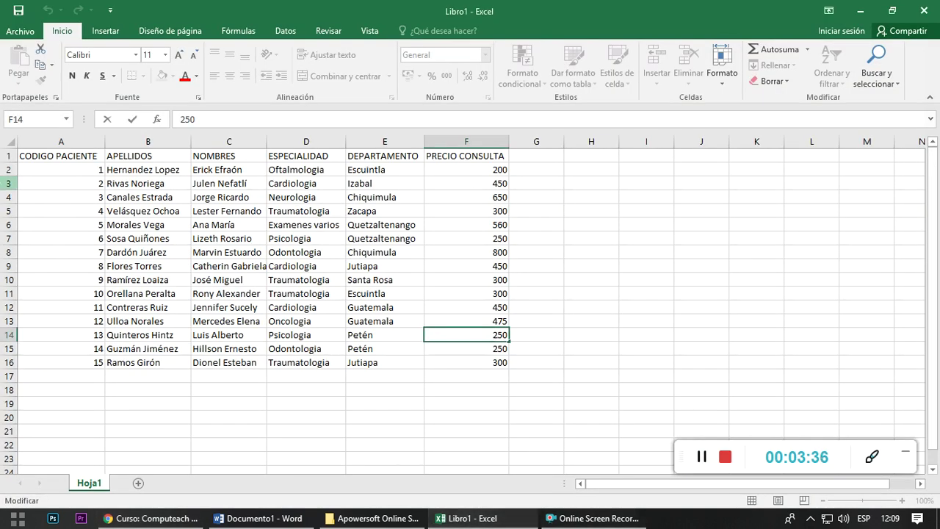
Step: Narrow column A and wrap the CODIGO PACIENTE header onto two lines
{"action": "left_click", "coordinate": [52, 178]}
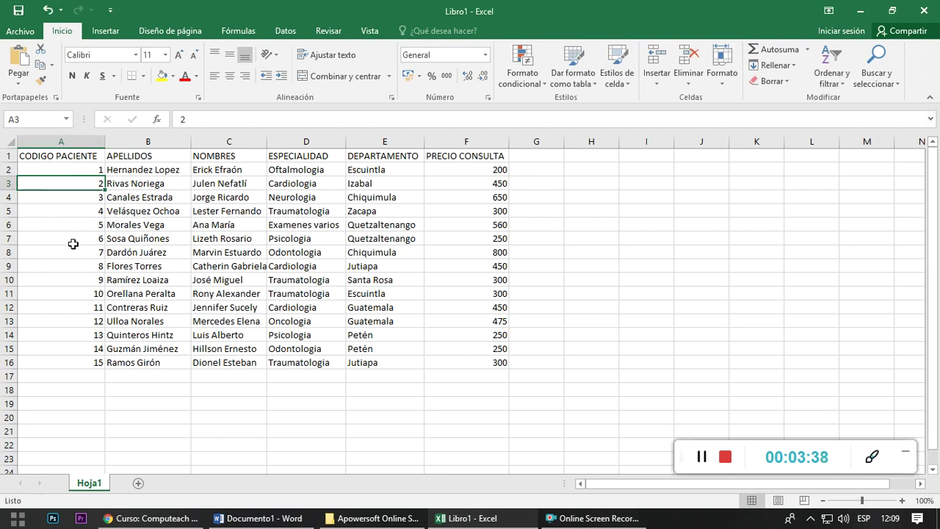
{"action": "left_click_drag", "start_coordinate": [108, 139], "coordinate": [59, 144]}
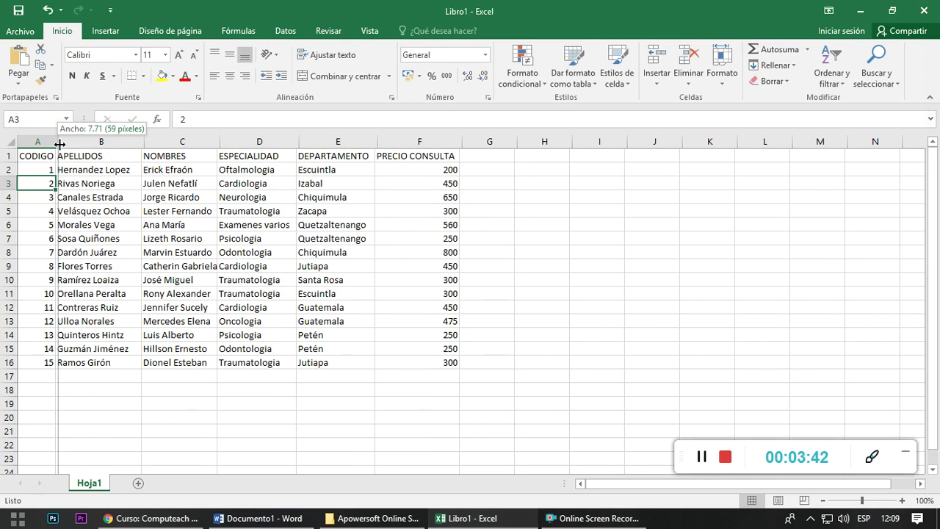
{"action": "left_click_drag", "start_coordinate": [60, 144], "coordinate": [63, 144]}
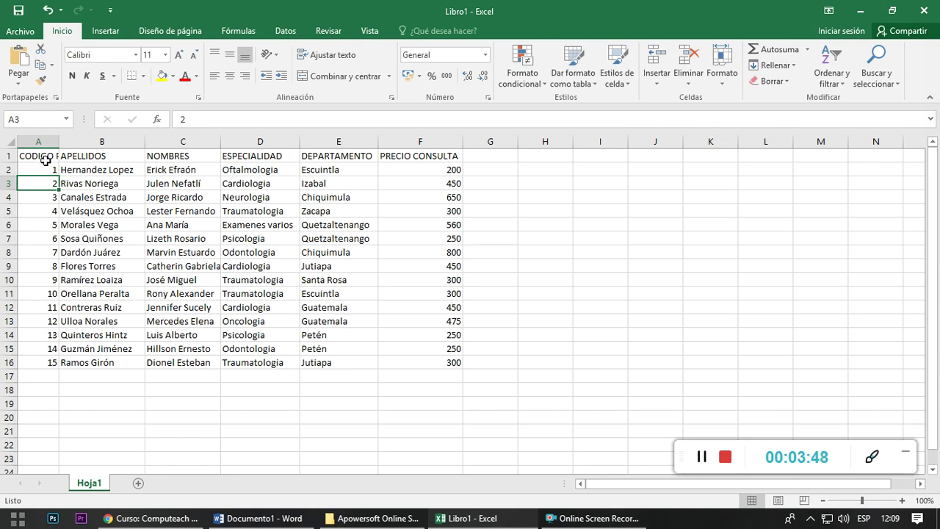
{"action": "left_click", "coordinate": [45, 157]}
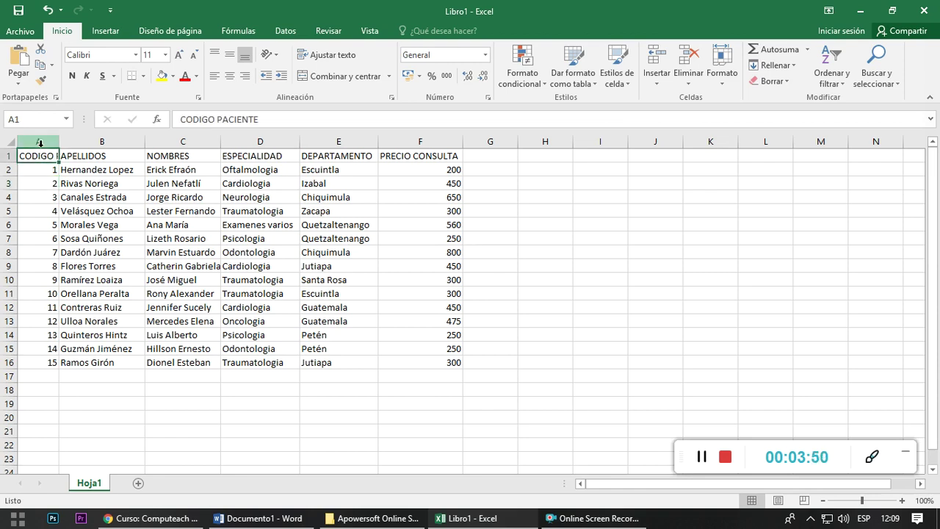
{"action": "left_click", "coordinate": [335, 57]}
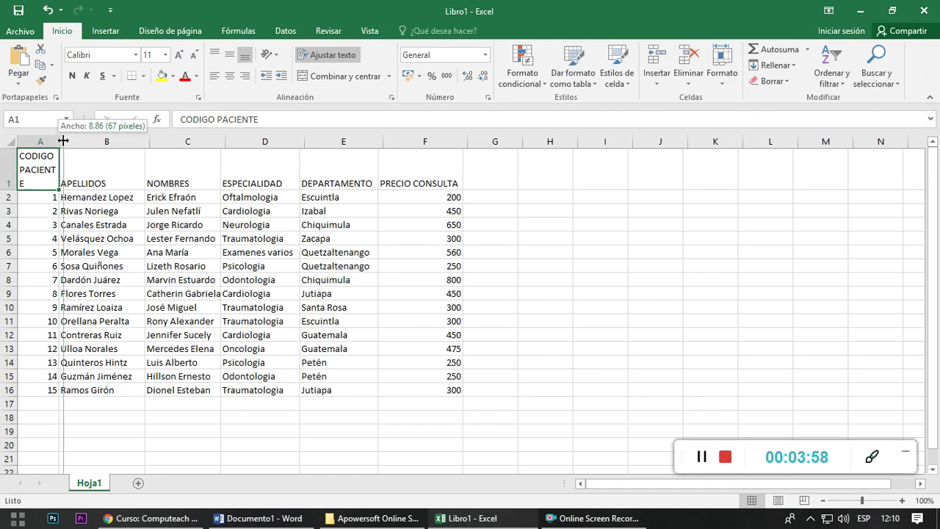
{"action": "left_click_drag", "start_coordinate": [58, 141], "coordinate": [65, 141]}
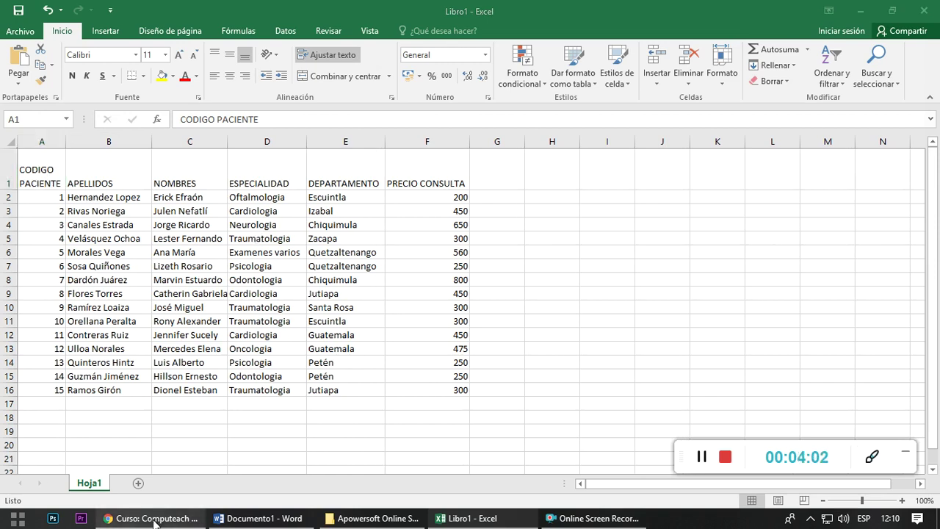
{"action": "left_click", "coordinate": [154, 521]}
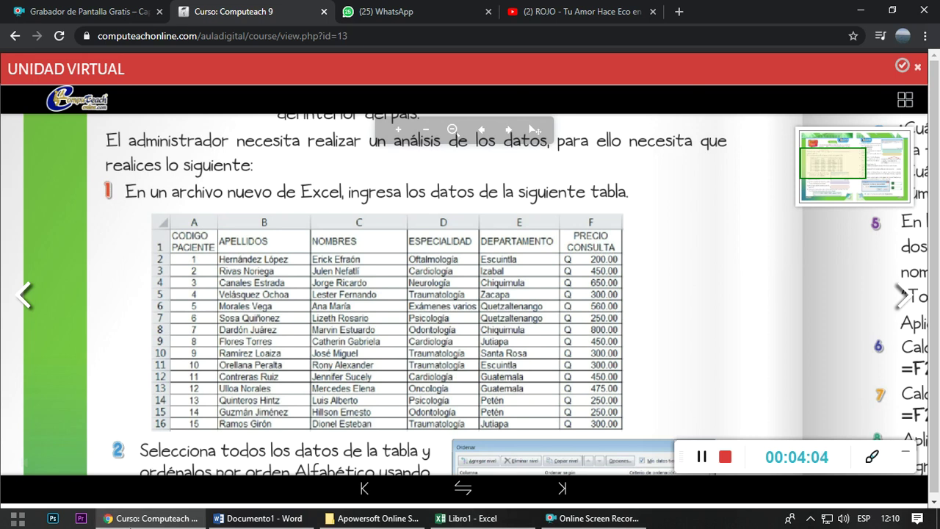
{"action": "left_click", "coordinate": [153, 518]}
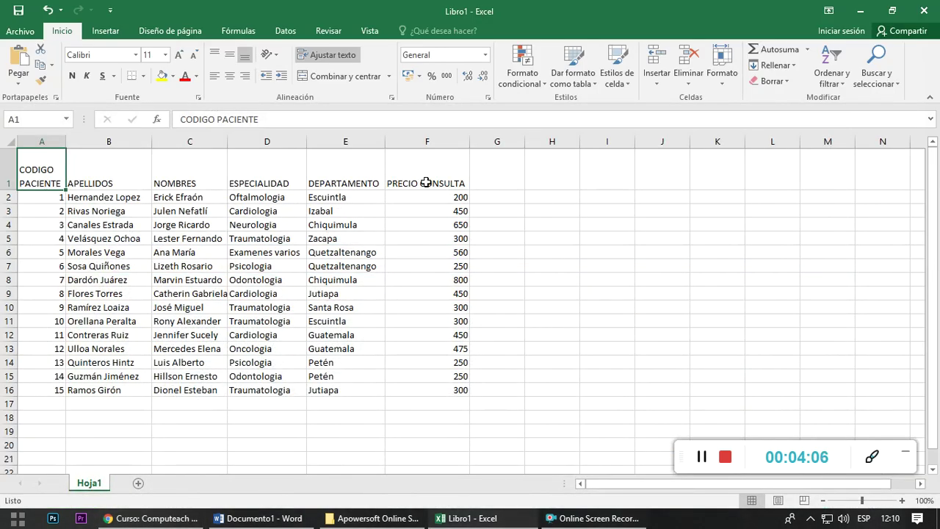
Step: Narrow column F and wrap the PRECIO CONSULTA header onto two lines
{"action": "left_click_drag", "start_coordinate": [469, 141], "coordinate": [441, 141]}
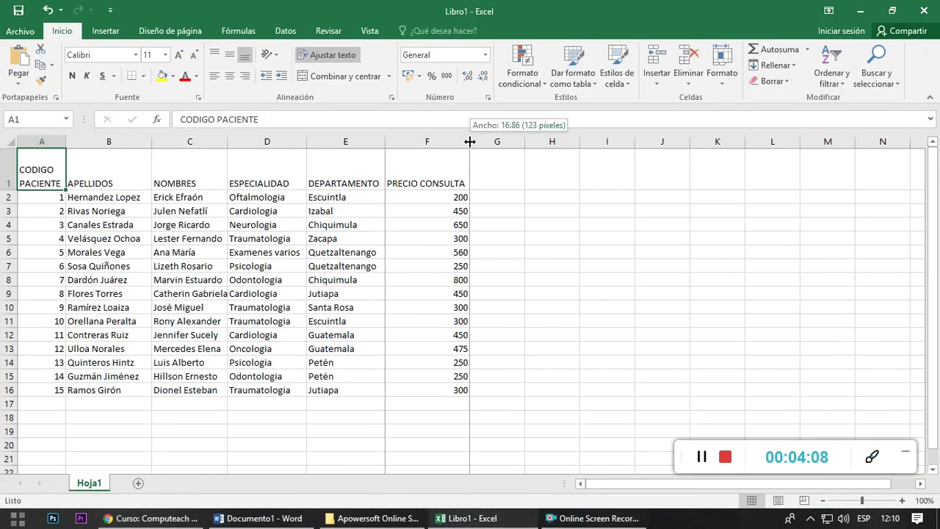
{"action": "left_click", "coordinate": [444, 151]}
{"action": "left_click", "coordinate": [433, 150]}
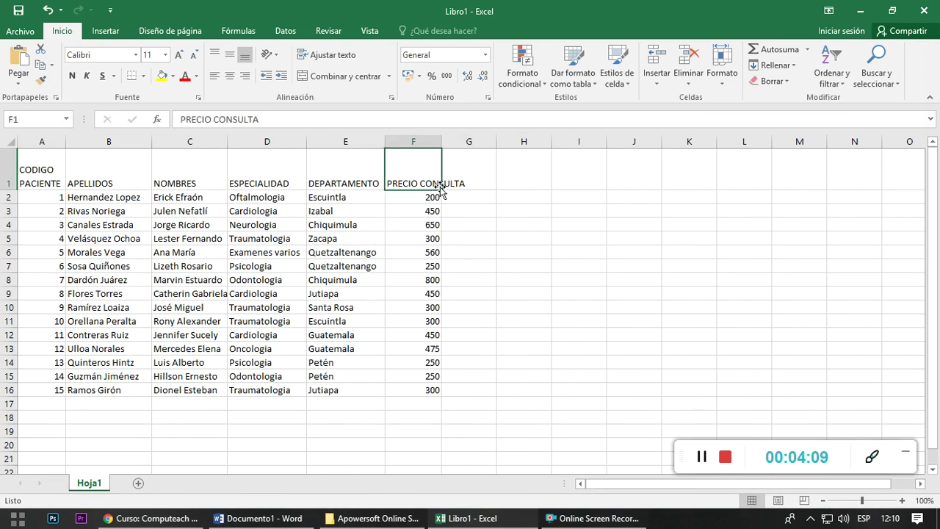
{"action": "left_click_drag", "start_coordinate": [441, 141], "coordinate": [436, 141]}
{"action": "left_click", "coordinate": [460, 219]}
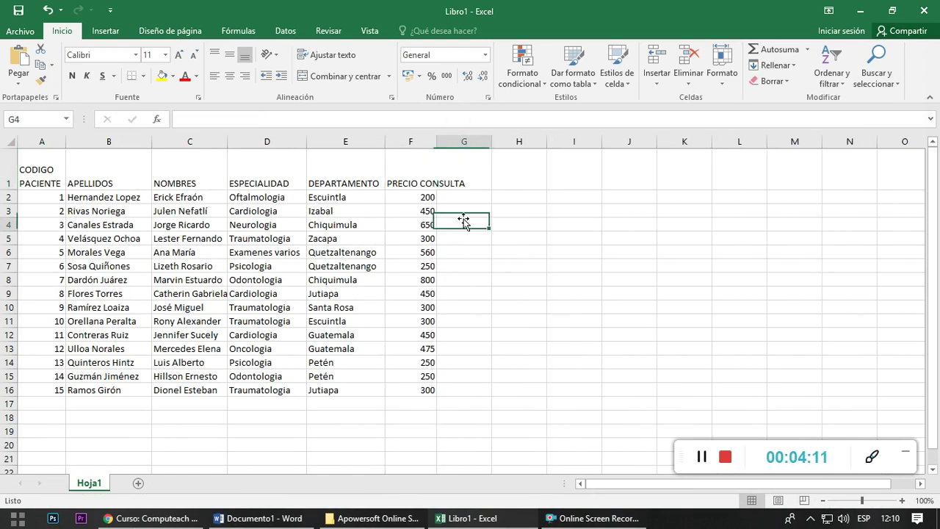
{"action": "left_click", "coordinate": [398, 183]}
{"action": "left_click", "coordinate": [473, 177]}
{"action": "left_click", "coordinate": [431, 183]}
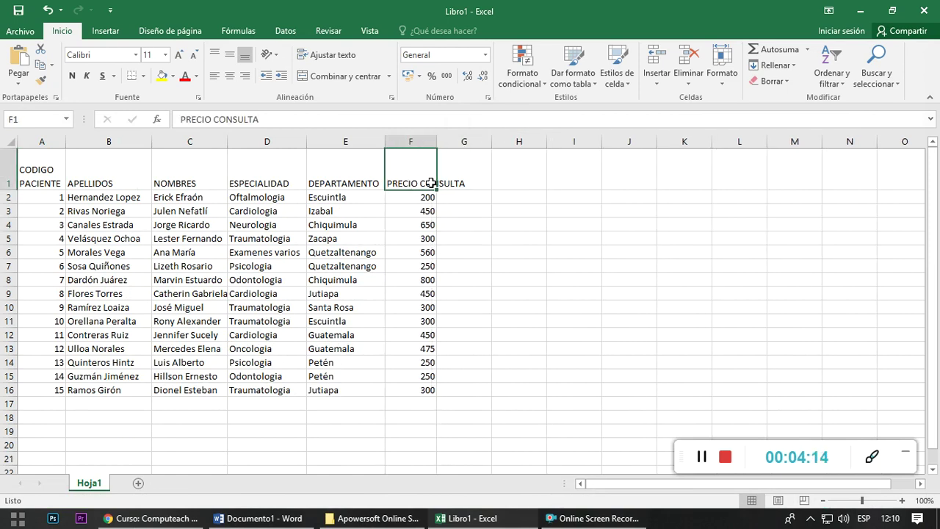
{"action": "left_click", "coordinate": [331, 56]}
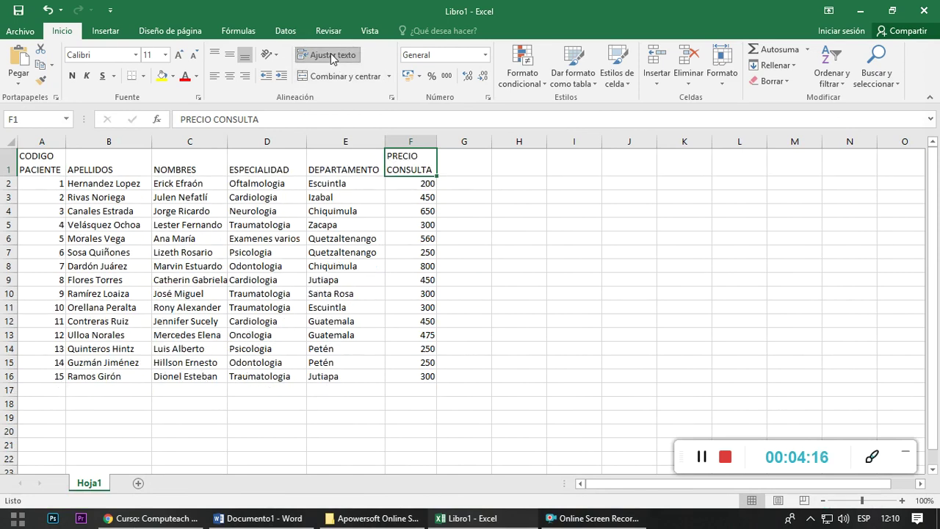
{"action": "left_click", "coordinate": [455, 197]}
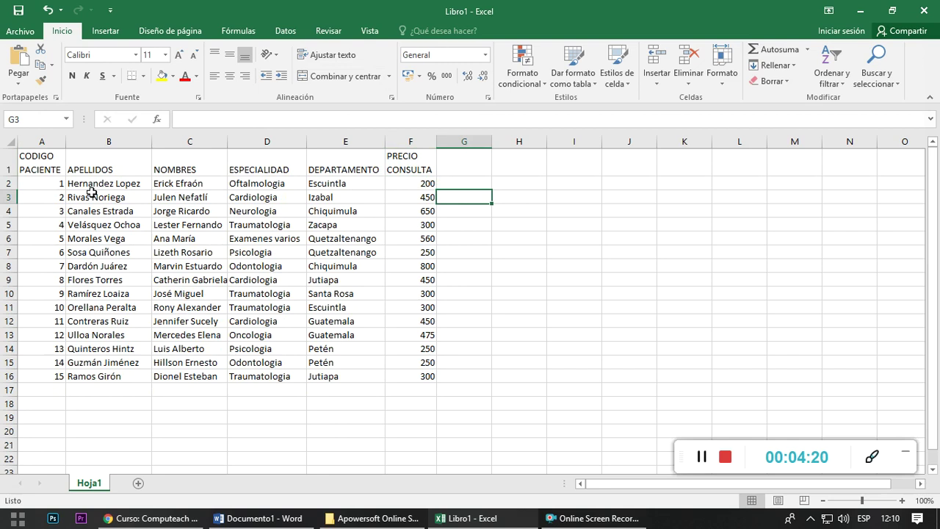
{"action": "left_click_drag", "start_coordinate": [44, 163], "coordinate": [422, 376]}
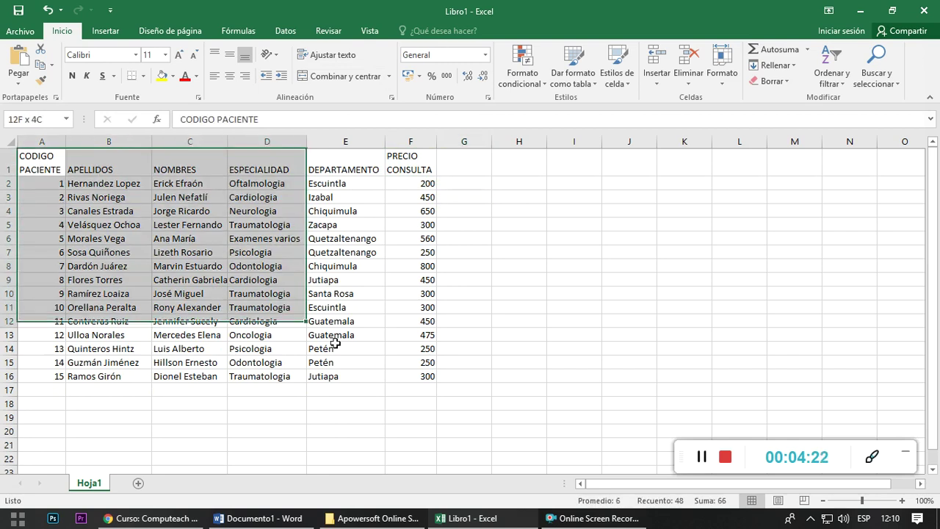
Step: Center table A1:F16 horizontally and vertically, fill it yellow, and add All Borders
{"action": "left_click", "coordinate": [229, 76]}
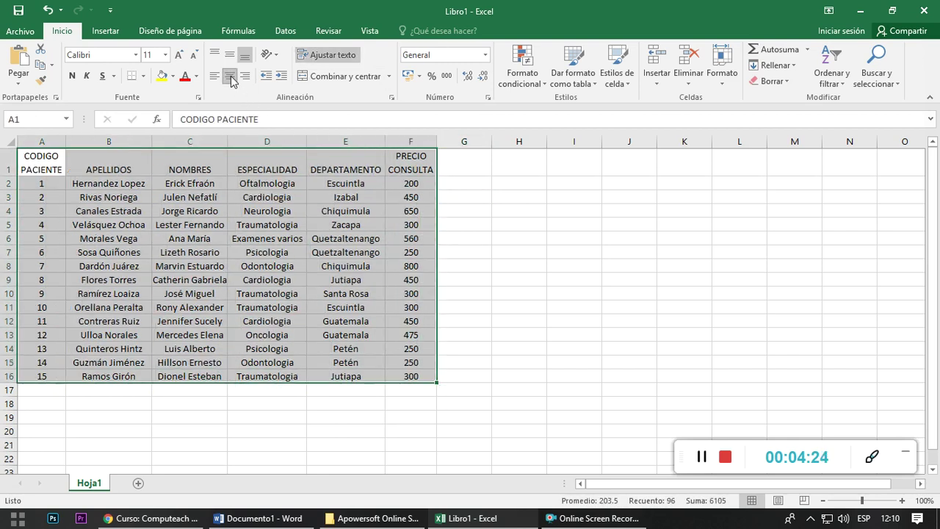
{"action": "left_click", "coordinate": [228, 55]}
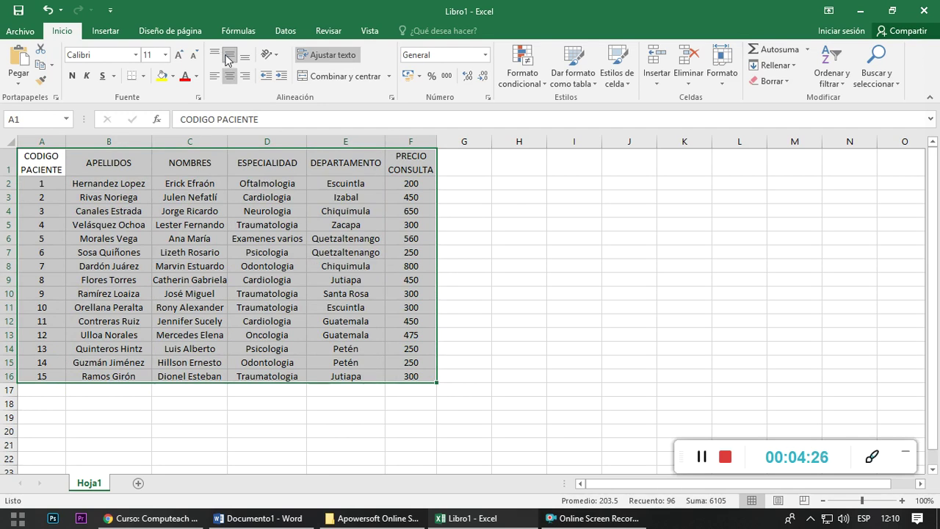
{"action": "left_click", "coordinate": [162, 76]}
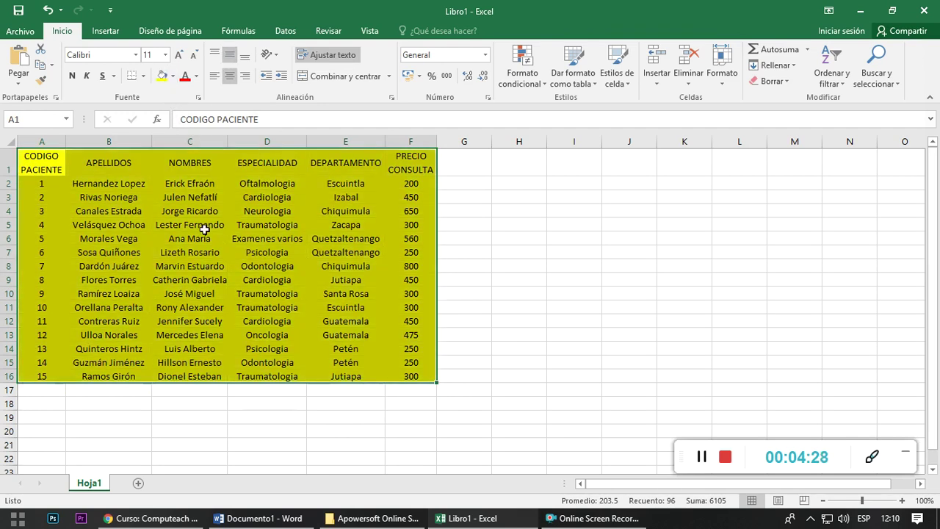
{"action": "left_click", "coordinate": [143, 76]}
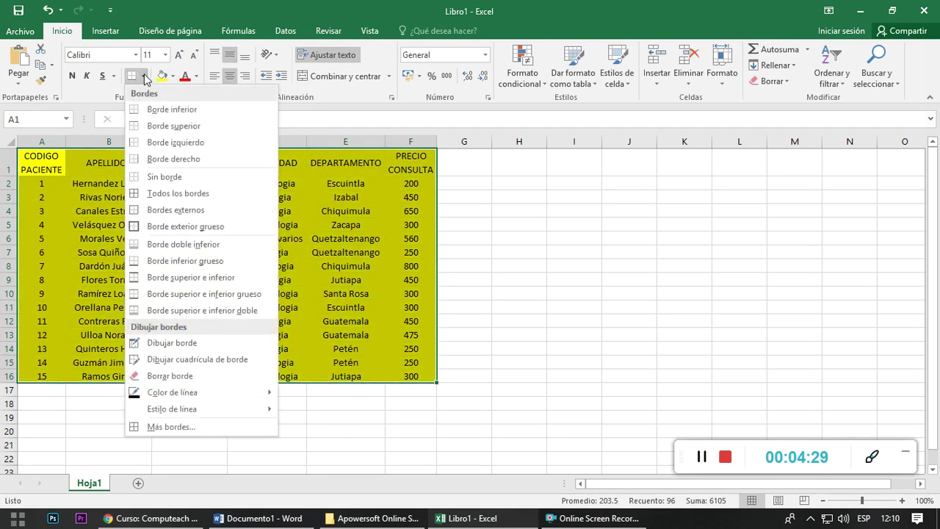
{"action": "left_click", "coordinate": [204, 195]}
{"action": "left_click", "coordinate": [200, 196]}
Step: Give header row A1:F1 a blue fill with bold white text
{"action": "left_click_drag", "start_coordinate": [57, 159], "coordinate": [402, 163]}
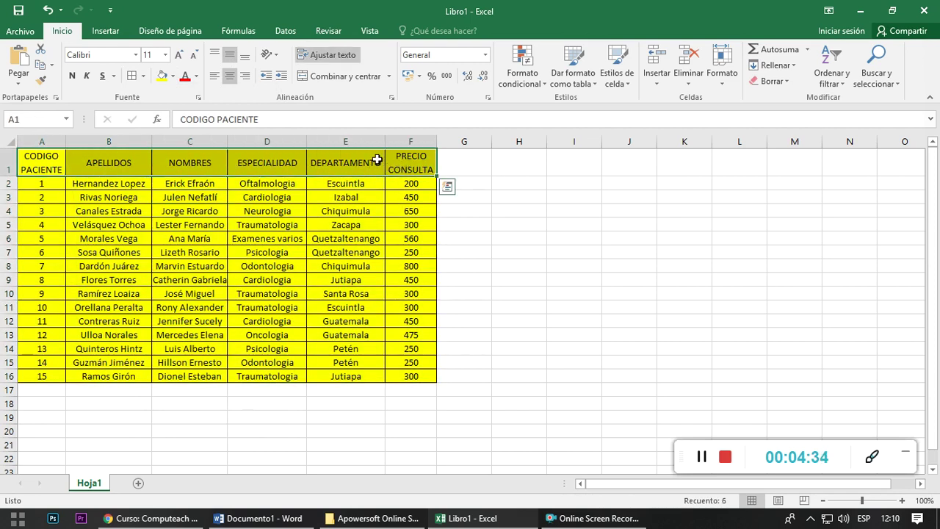
{"action": "left_click", "coordinate": [174, 77]}
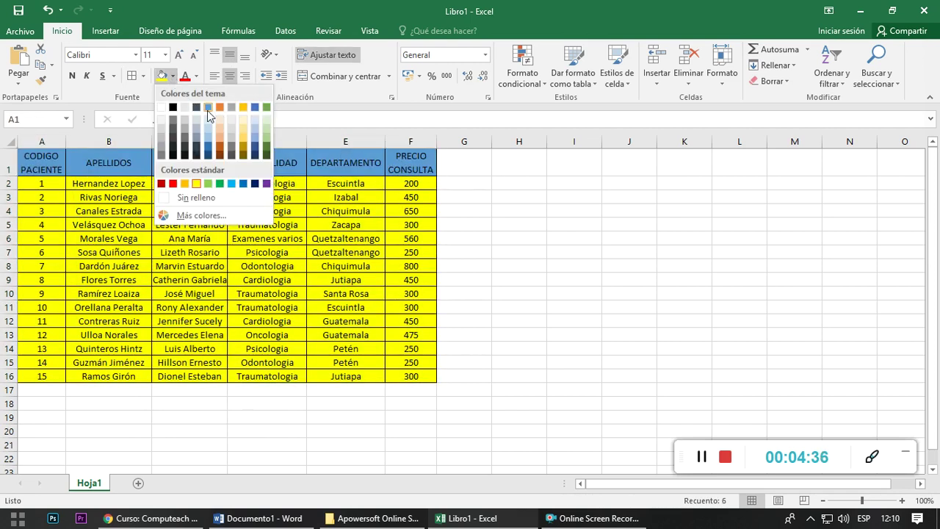
{"action": "left_click", "coordinate": [245, 187]}
{"action": "left_click", "coordinate": [196, 76]}
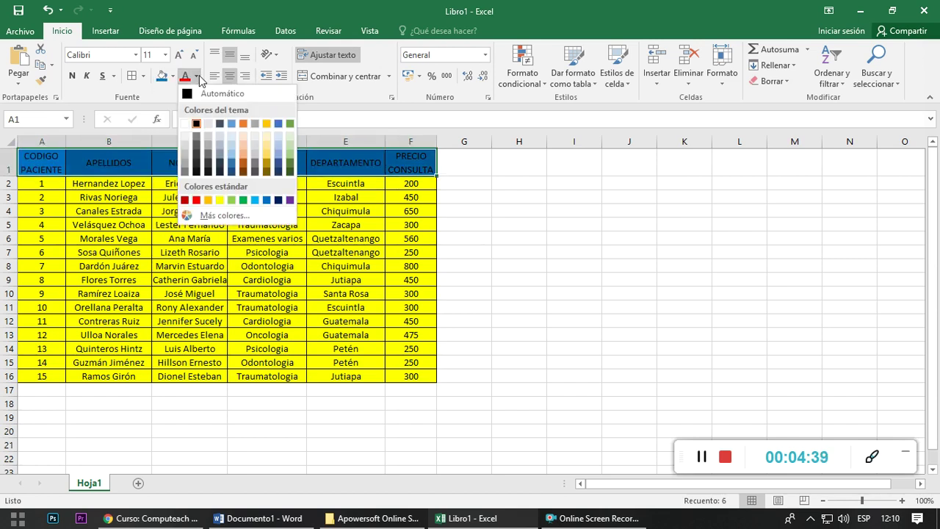
{"action": "left_click", "coordinate": [186, 125]}
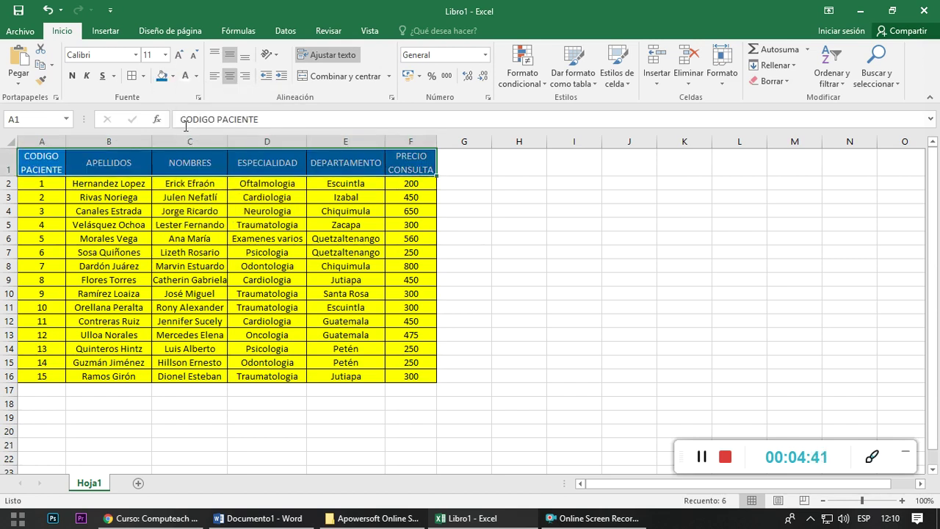
{"action": "left_click", "coordinate": [72, 76]}
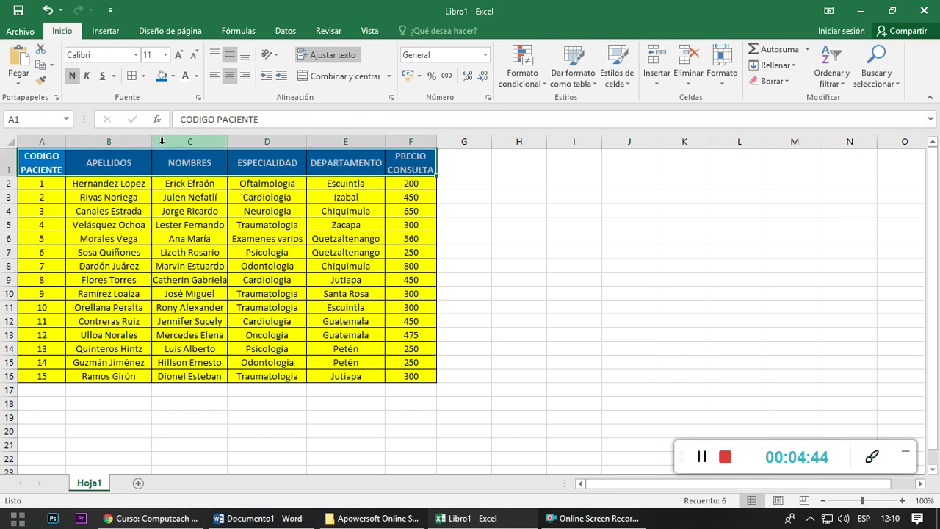
{"action": "left_click", "coordinate": [294, 250]}
{"action": "left_click", "coordinate": [400, 266]}
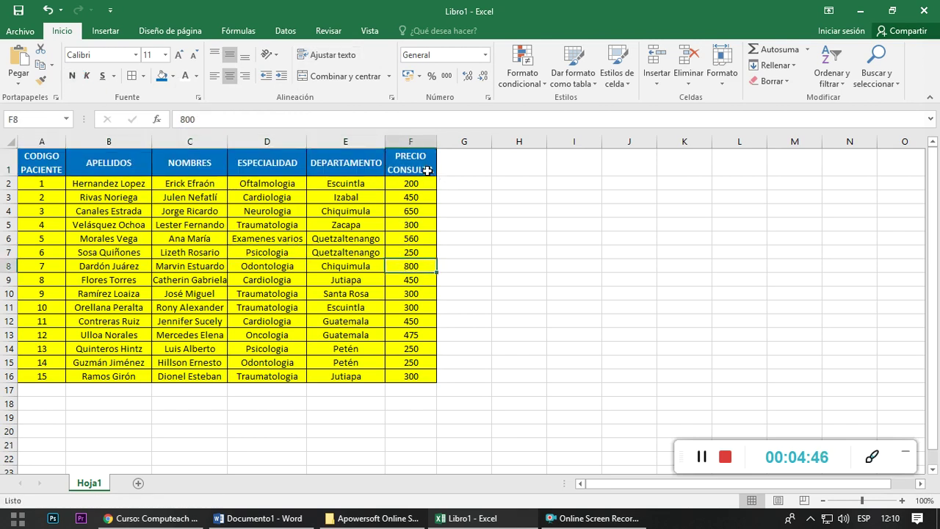
{"action": "left_click", "coordinate": [419, 183]}
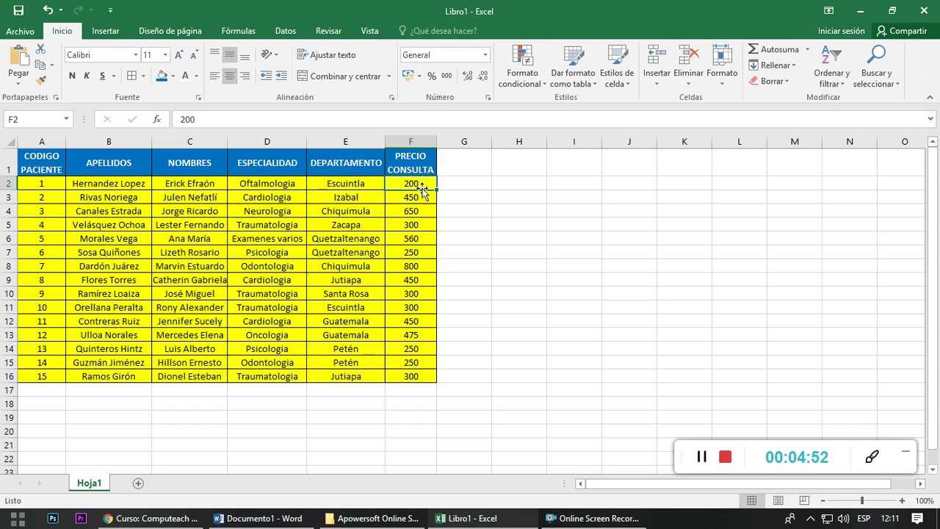
Step: Format prices F2:F16 as quetzal accounting amounts and widen column F to fit
{"action": "left_click_drag", "start_coordinate": [411, 184], "coordinate": [411, 375]}
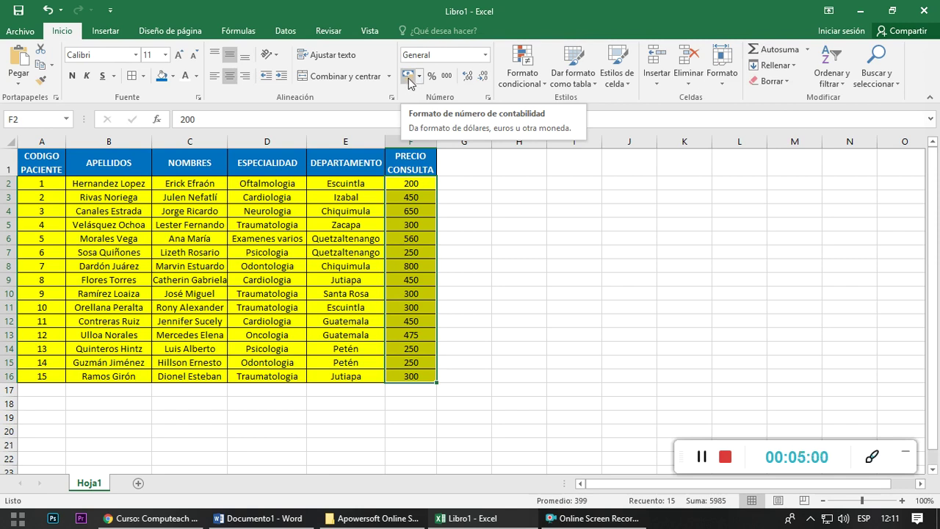
{"action": "left_click", "coordinate": [409, 82]}
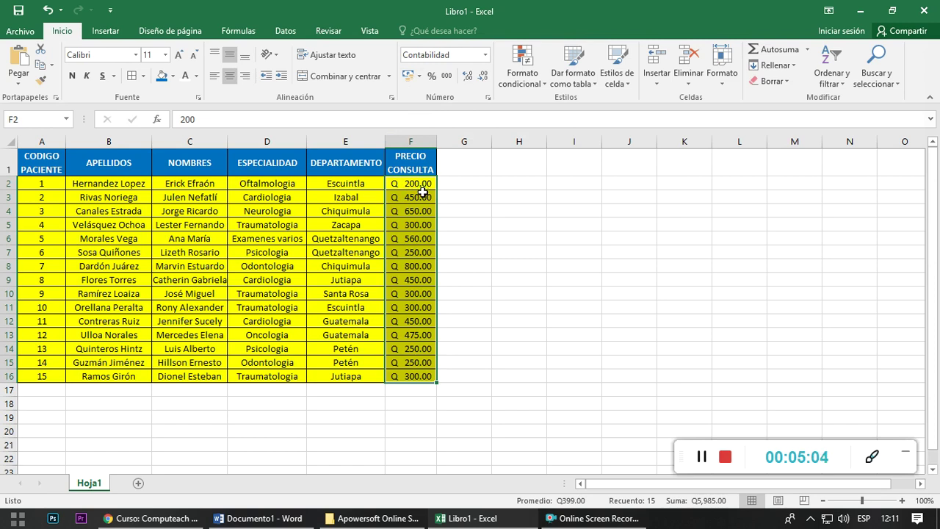
{"action": "left_click", "coordinate": [417, 225]}
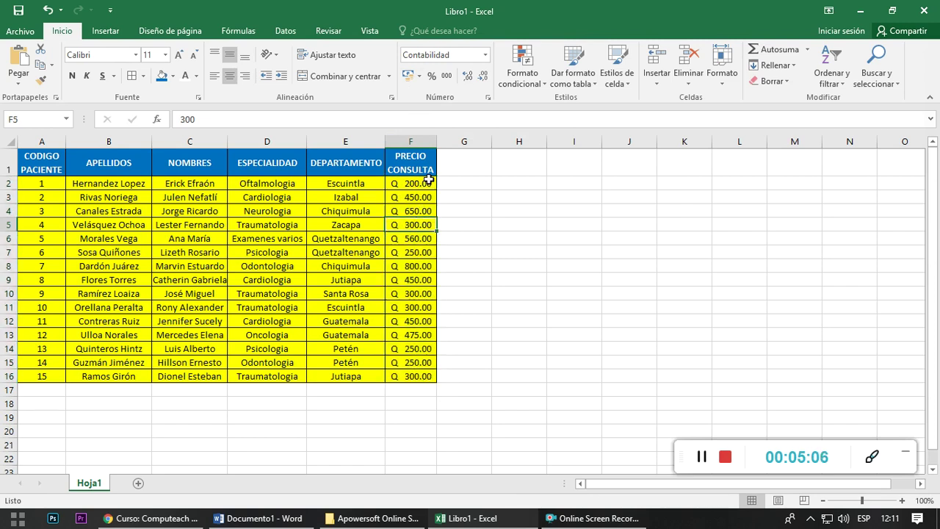
{"action": "left_click_drag", "start_coordinate": [437, 140], "coordinate": [446, 140]}
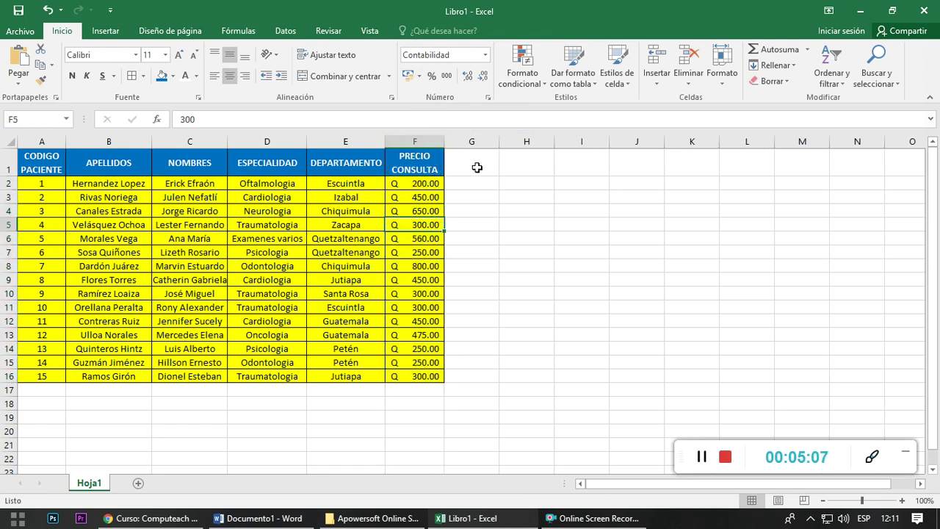
Step: Enter a test amount in H3, then delete it and return to F2
{"action": "left_click", "coordinate": [517, 192]}
{"action": "type", "text": "q"}
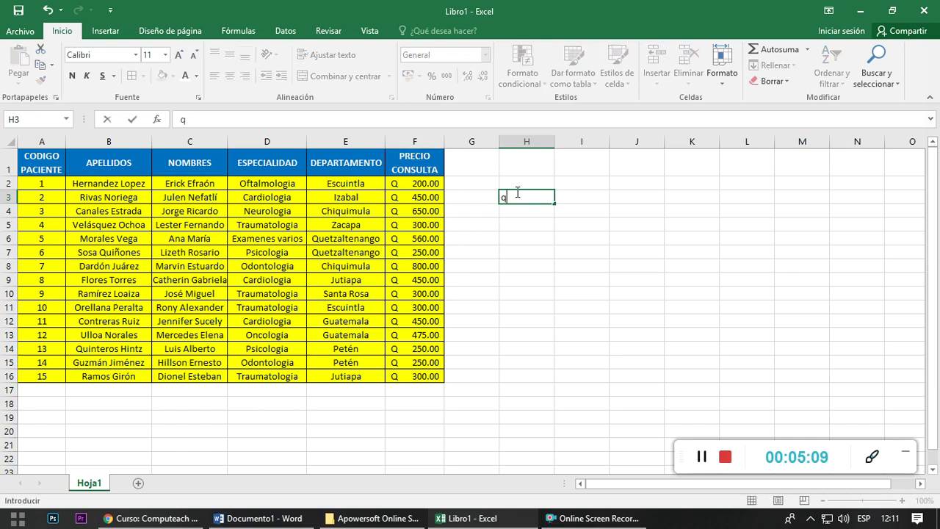
{"action": "type", "text": "Q2"}
{"action": "type", "text": "00"}
{"action": "key", "text": "Return"}
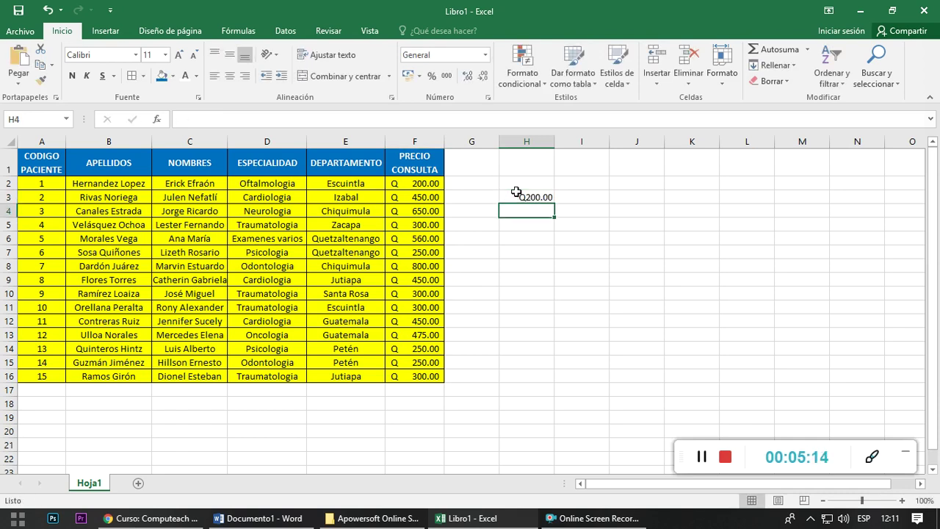
{"action": "left_click", "coordinate": [516, 191]}
{"action": "left_click", "coordinate": [517, 189]}
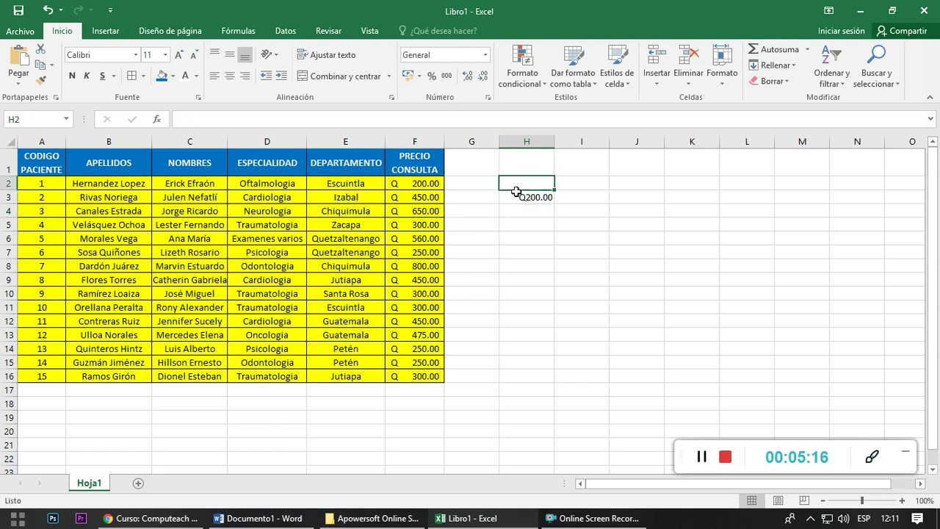
{"action": "left_click", "coordinate": [517, 191]}
{"action": "left_click", "coordinate": [516, 189]}
{"action": "left_click", "coordinate": [517, 192]}
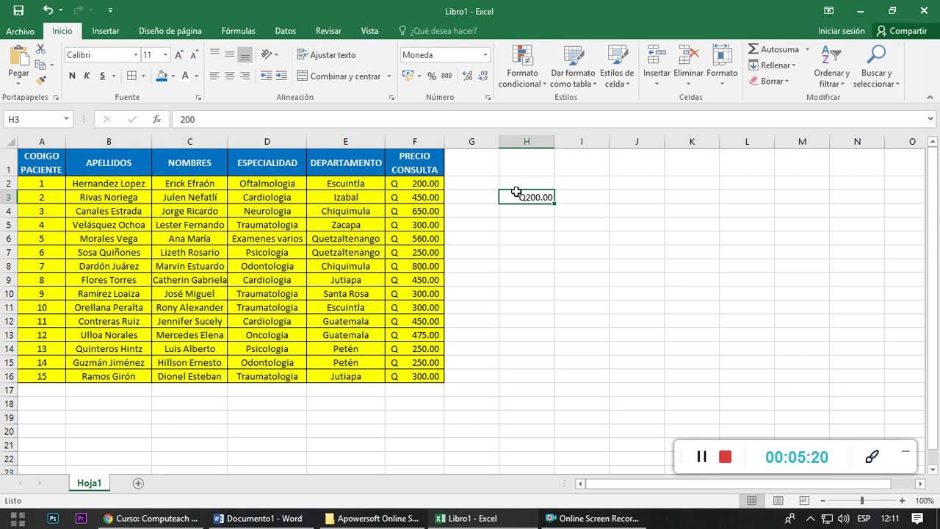
{"action": "key", "text": "Delete"}
{"action": "key", "text": "Left"}
{"action": "key", "text": "Up"}
{"action": "key", "text": "Left"}
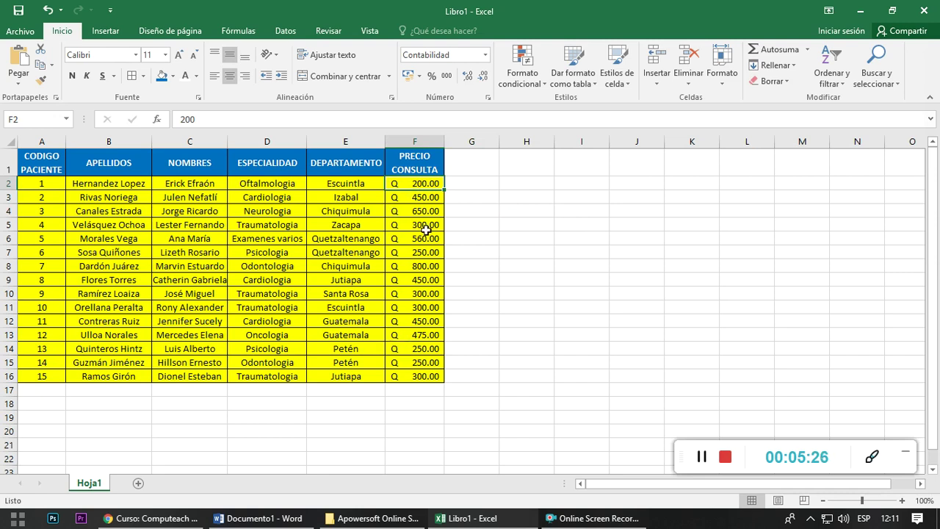
Step: Reselect the F2:F16 prices to check them, then return to the course book
{"action": "mouse_move", "coordinate": [420, 184]}
{"action": "left_mouse_down"}
{"action": "mouse_move", "coordinate": [414, 388]}
{"action": "mouse_move", "coordinate": [416, 375]}
{"action": "left_mouse_up"}
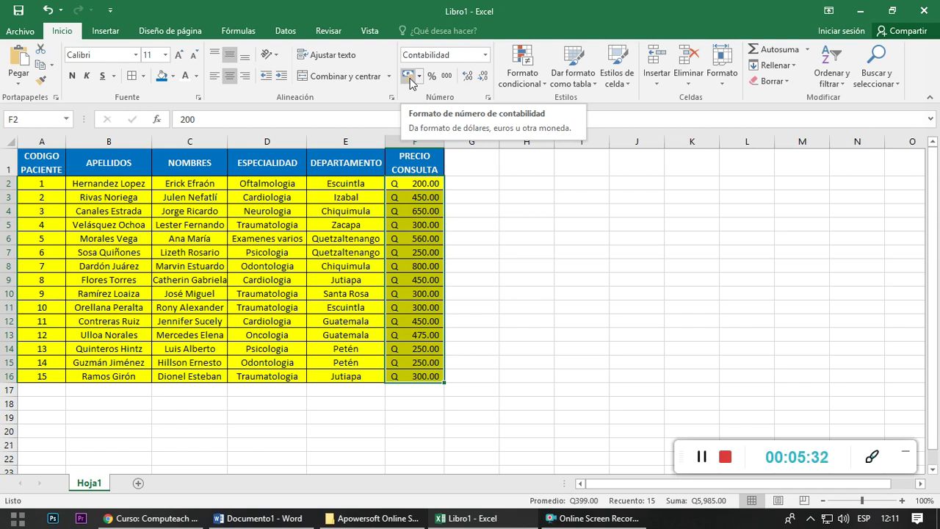
{"action": "left_click", "coordinate": [486, 223]}
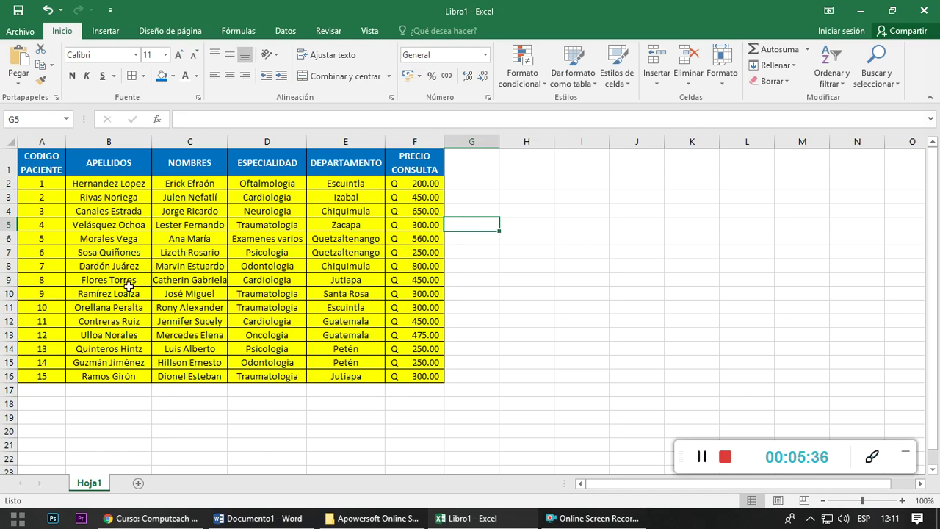
{"action": "left_click", "coordinate": [151, 518]}
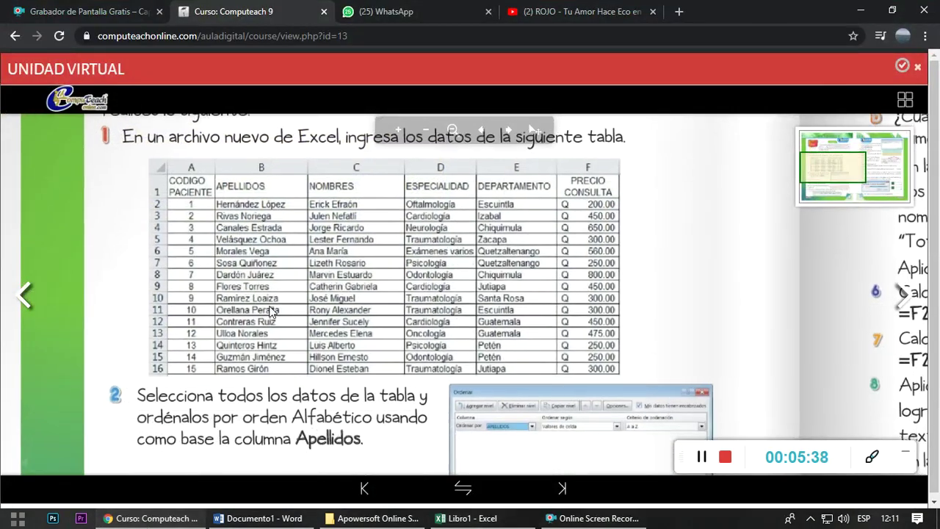
{"action": "scroll", "coordinate": [272, 316], "scroll_direction": "down", "scroll_amount": 2}
{"action": "scroll", "coordinate": [261, 243], "scroll_direction": "up", "scroll_amount": 2}
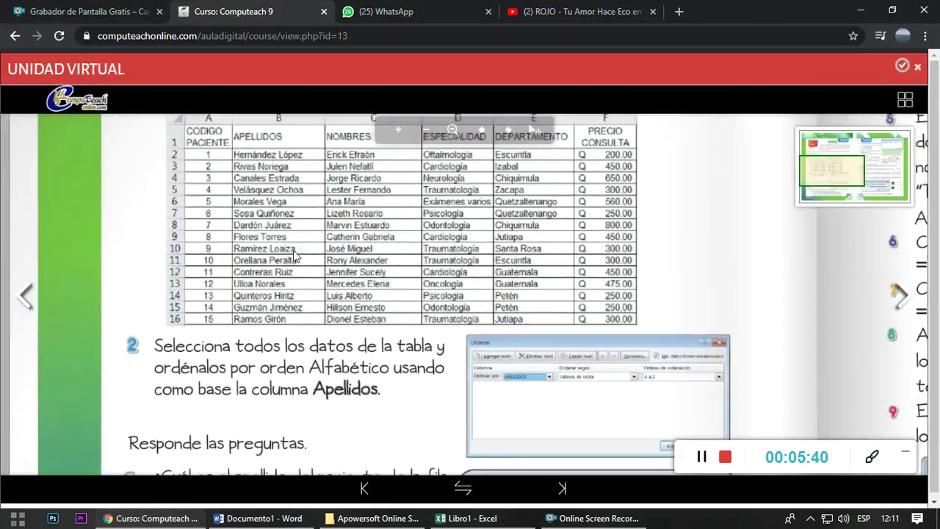
{"action": "scroll", "coordinate": [294, 254], "scroll_direction": "down", "scroll_amount": 2}
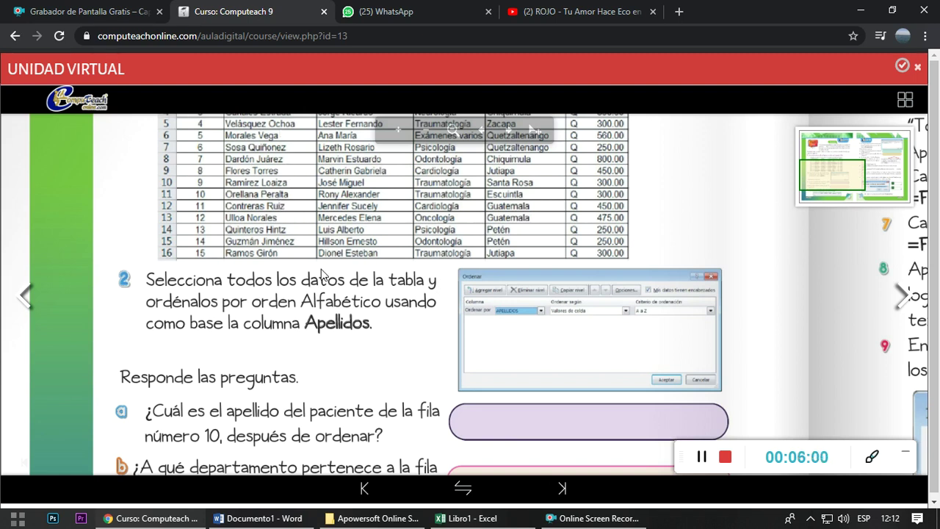
{"action": "left_click", "coordinate": [478, 519]}
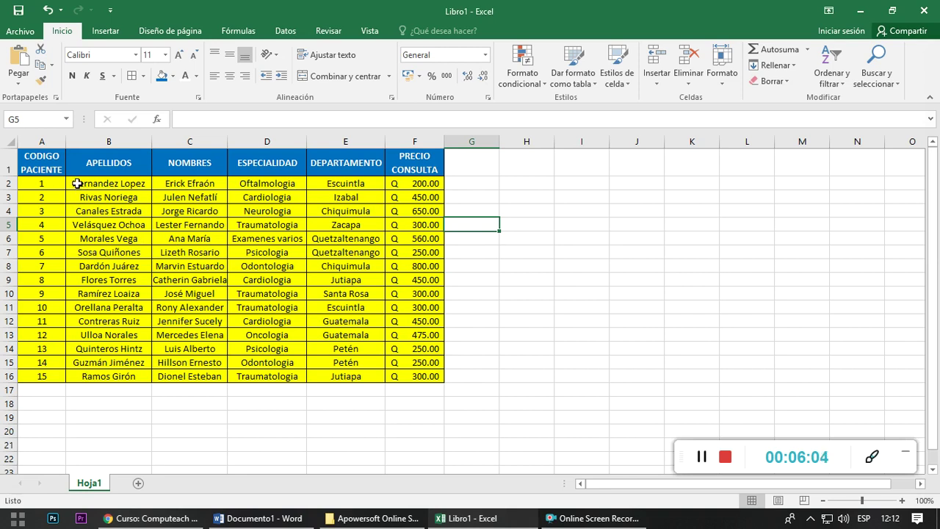
Step: Select the patient data A2:F16 and open the Ordenar y filtrar menu
{"action": "double_click", "coordinate": [113, 294]}
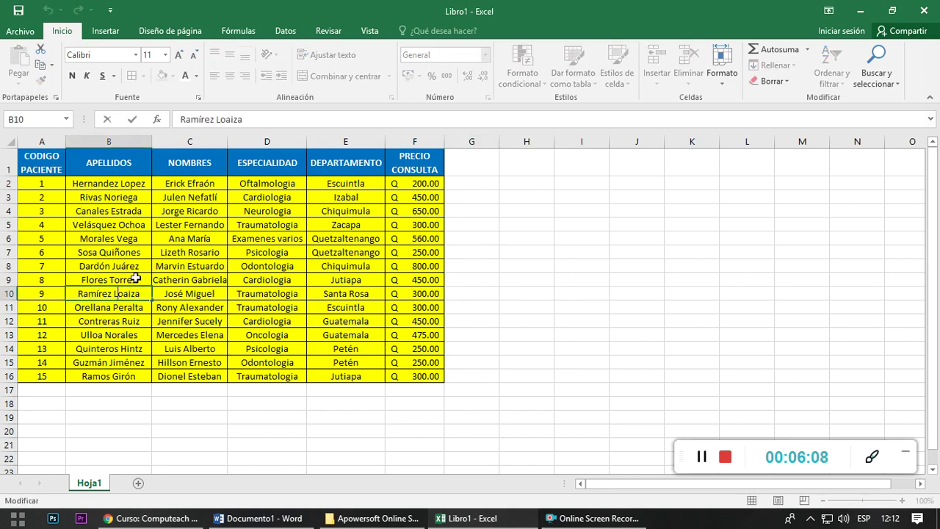
{"action": "left_click", "coordinate": [47, 183]}
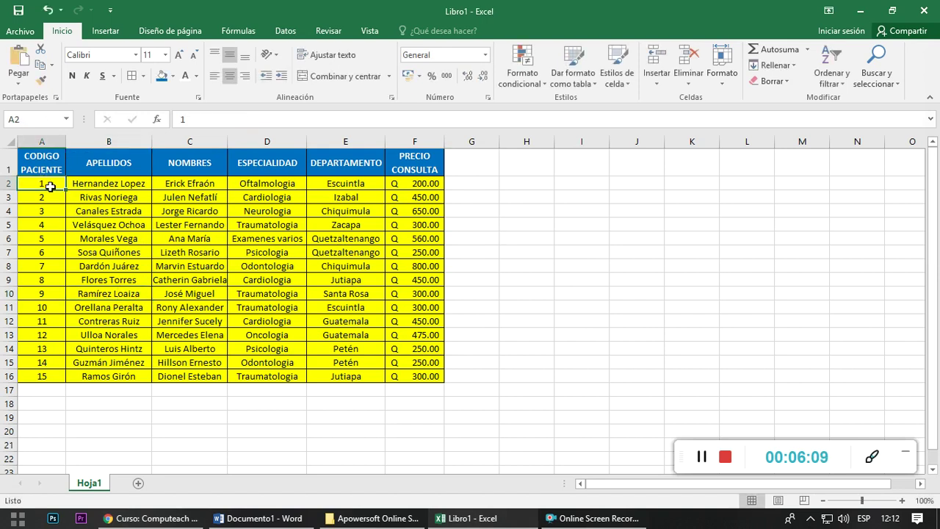
{"action": "left_click_drag", "start_coordinate": [47, 182], "coordinate": [96, 268]}
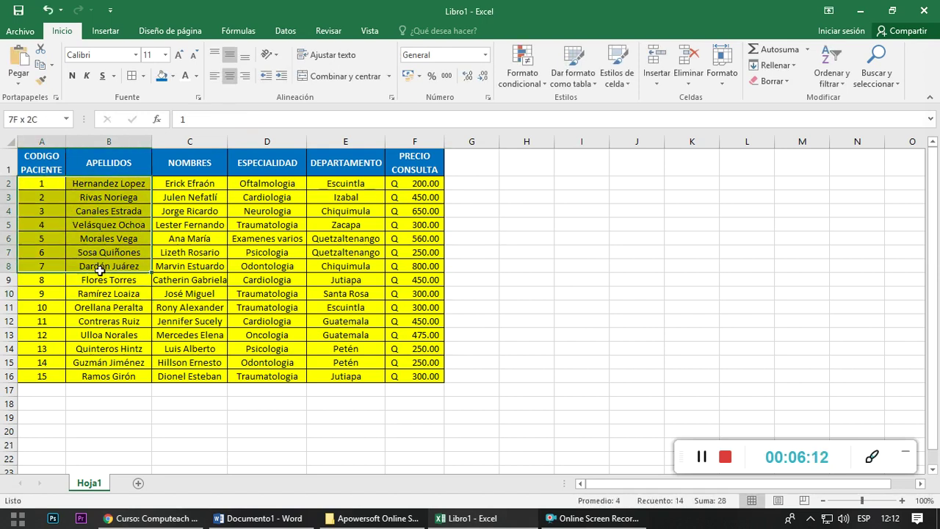
{"action": "left_click_drag", "start_coordinate": [96, 268], "coordinate": [438, 376]}
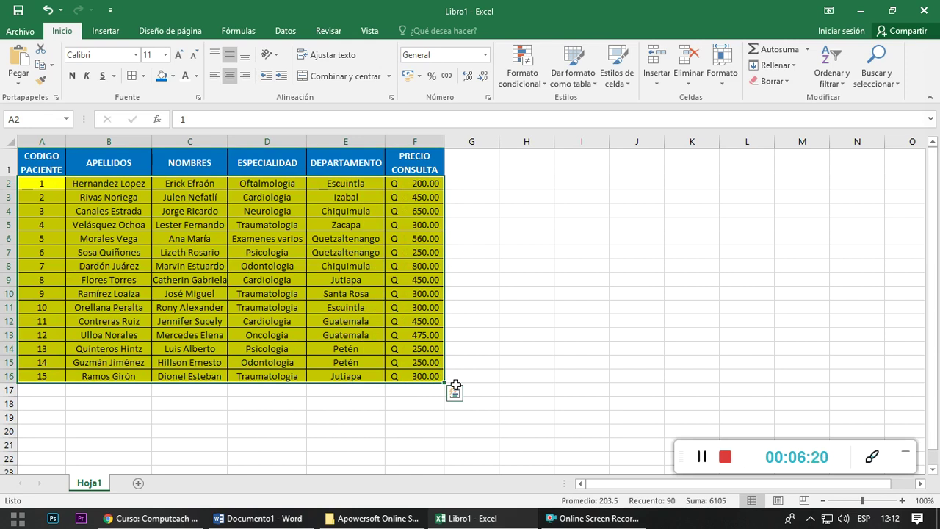
{"action": "left_click", "coordinate": [843, 85]}
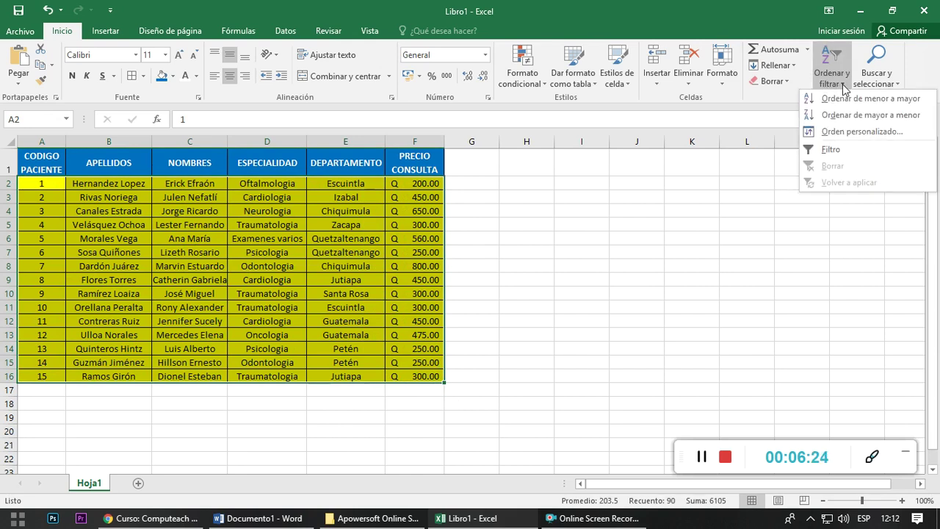
Step: Custom-sort the patient rows by APELLIDOS on Valores, A a Z
{"action": "left_click", "coordinate": [832, 134]}
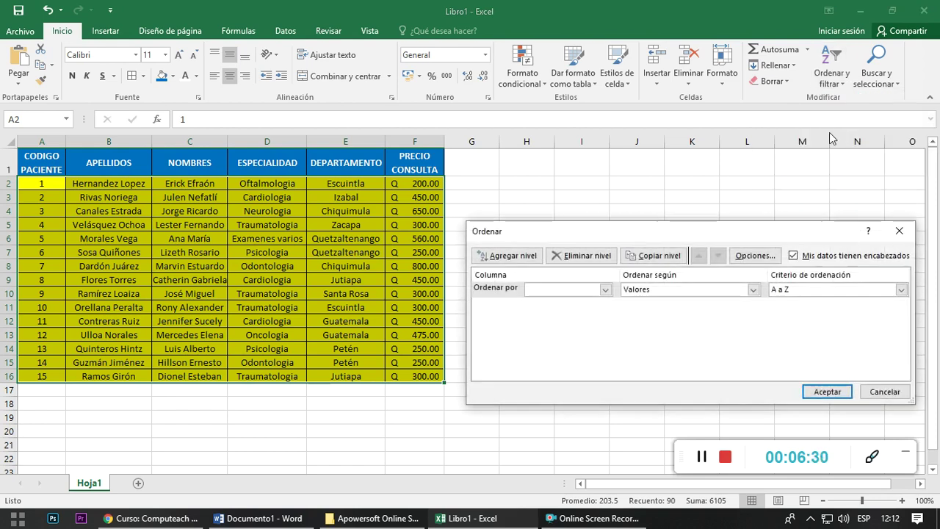
{"action": "left_click_drag", "start_coordinate": [641, 236], "coordinate": [456, 241]}
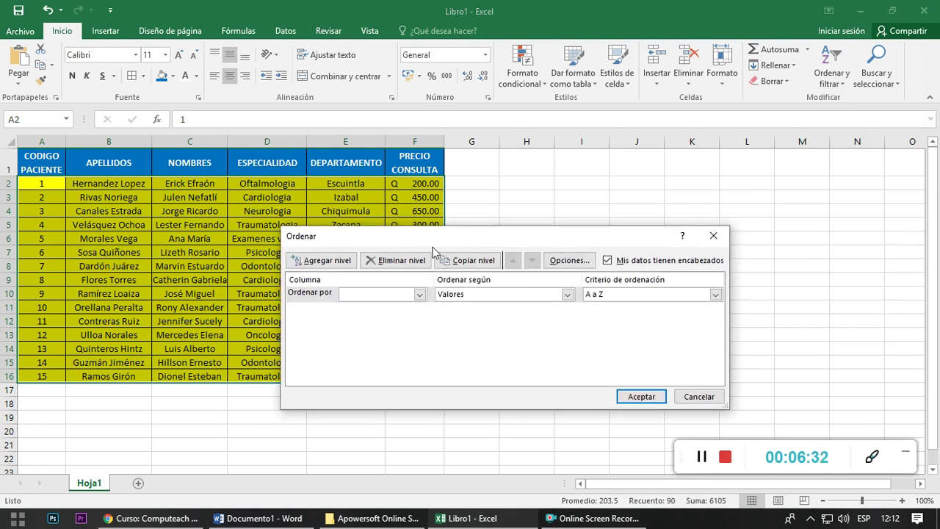
{"action": "left_click", "coordinate": [420, 295]}
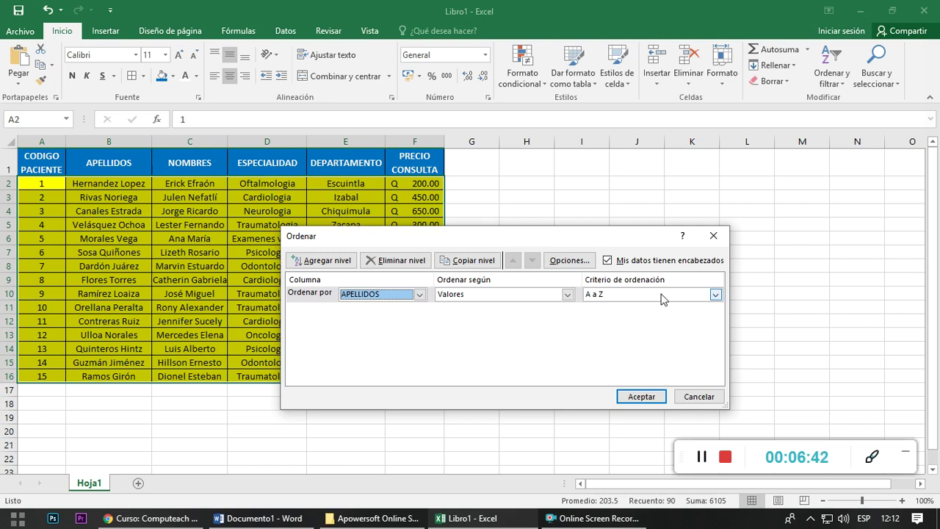
{"action": "left_click", "coordinate": [150, 518]}
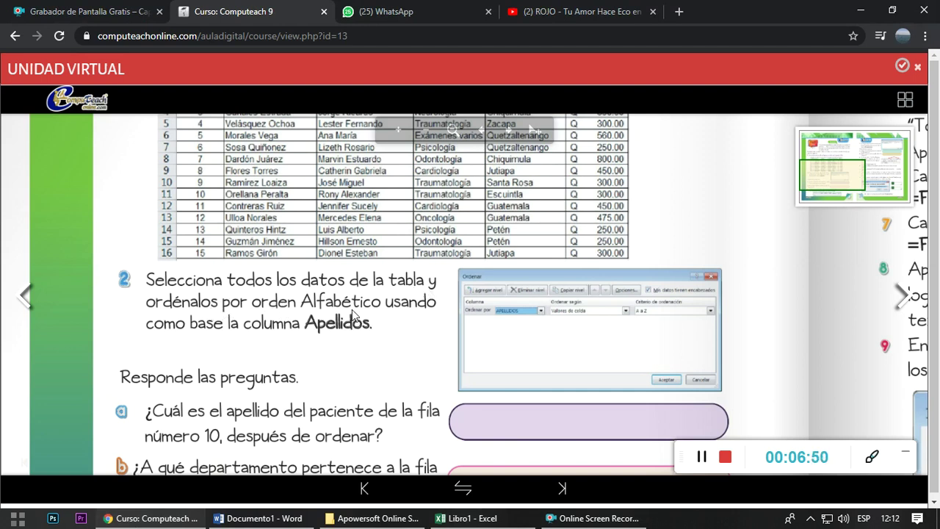
{"action": "scroll", "coordinate": [262, 330], "scroll_direction": "down", "scroll_amount": 3}
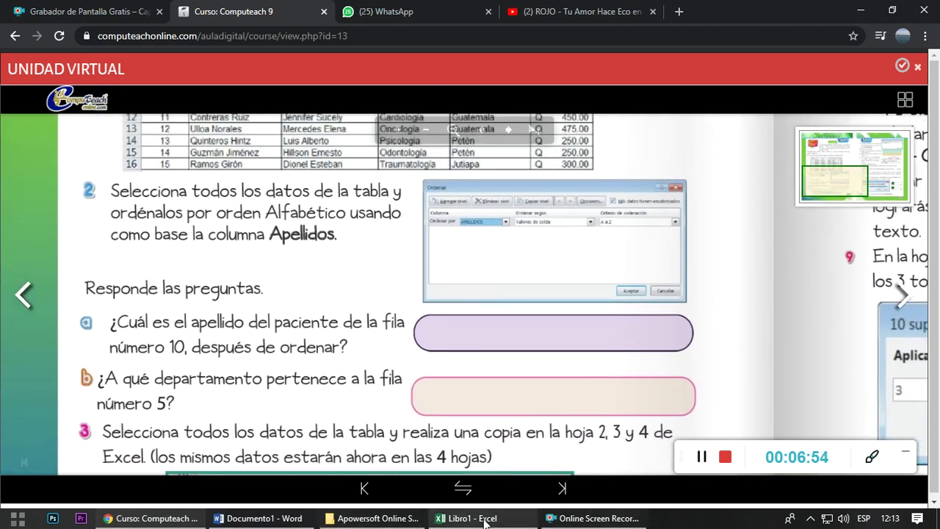
{"action": "left_click", "coordinate": [469, 516]}
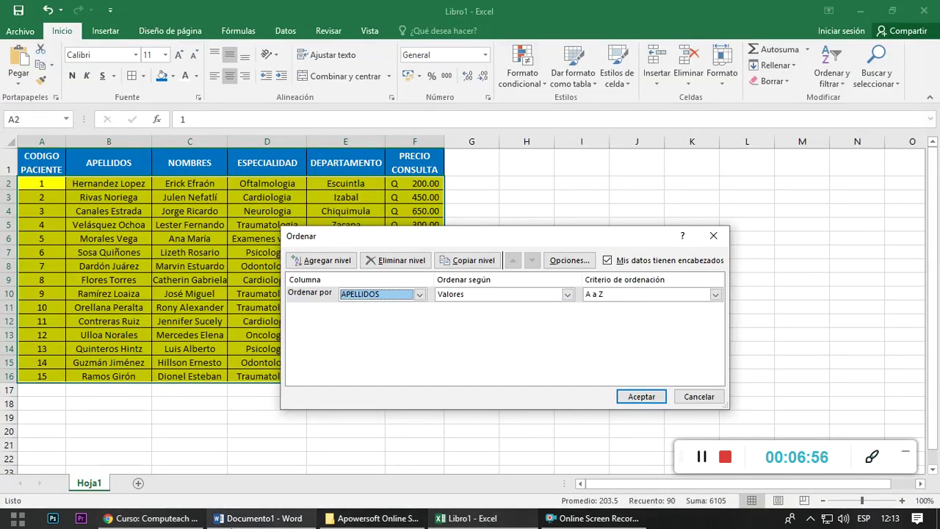
{"action": "left_click", "coordinate": [190, 519]}
{"action": "left_click", "coordinate": [190, 519]}
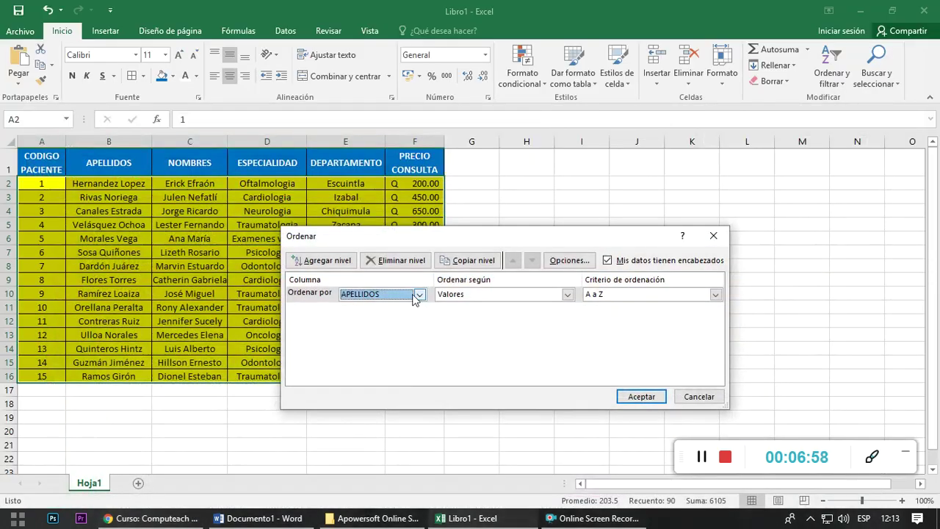
{"action": "left_click", "coordinate": [567, 294]}
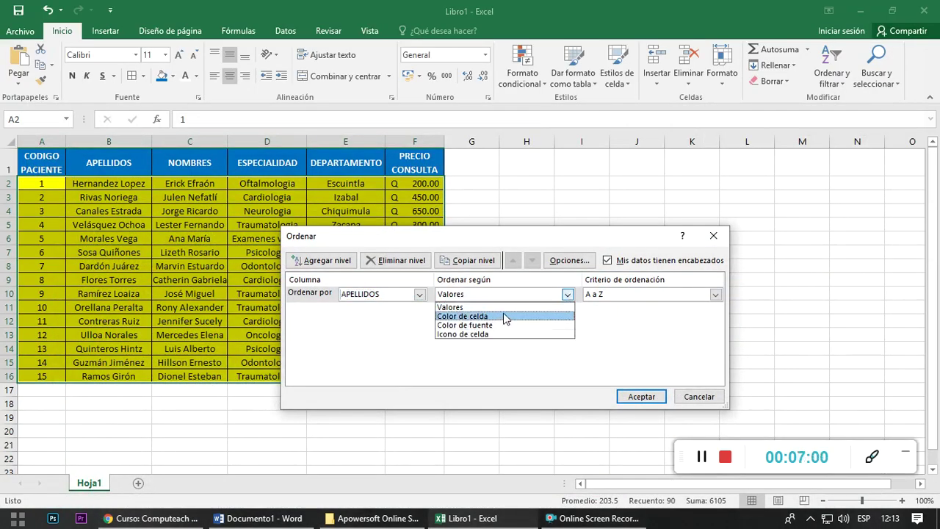
{"action": "left_click", "coordinate": [465, 308]}
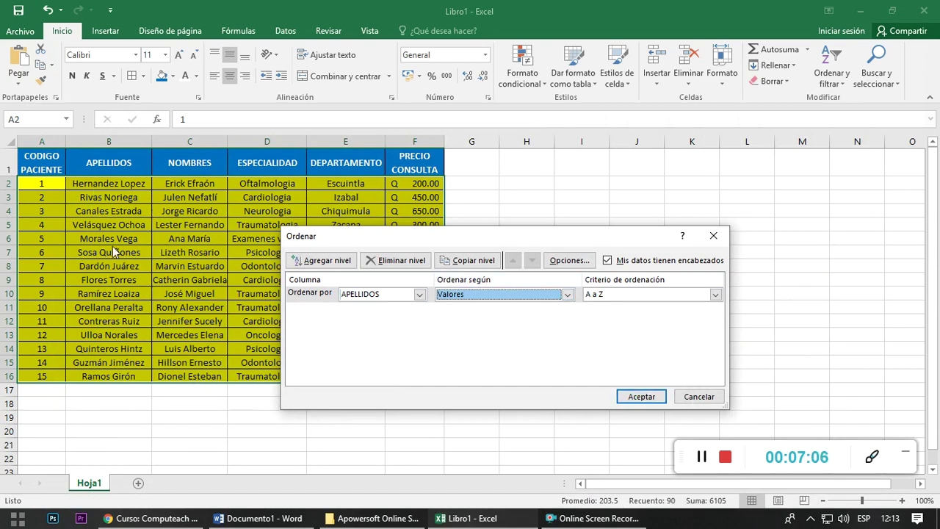
{"action": "left_click", "coordinate": [648, 396]}
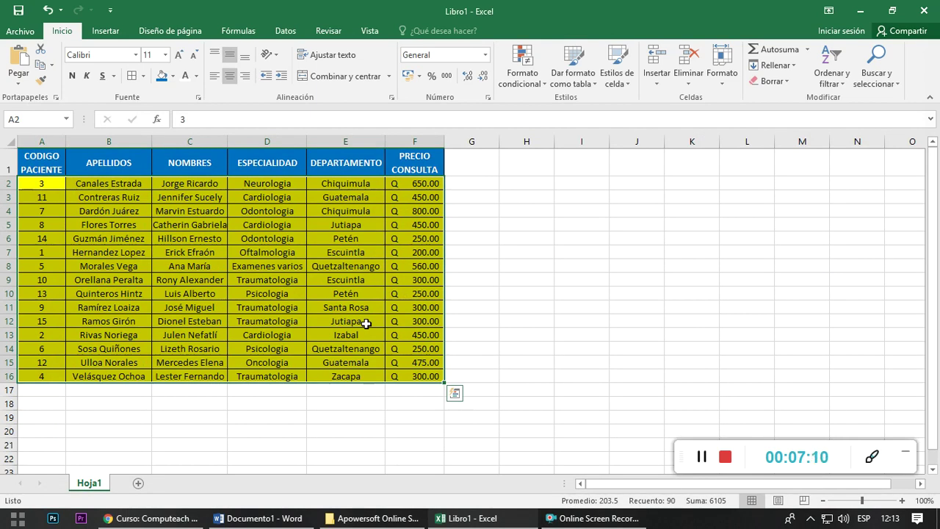
{"action": "left_click", "coordinate": [365, 323]}
{"action": "mouse_move", "coordinate": [44, 183]}
{"action": "left_mouse_down"}
{"action": "mouse_move", "coordinate": [33, 297]}
{"action": "mouse_move", "coordinate": [48, 298]}
{"action": "mouse_move", "coordinate": [55, 374]}
{"action": "mouse_move", "coordinate": [41, 365]}
{"action": "mouse_move", "coordinate": [43, 376]}
{"action": "left_mouse_up"}
{"action": "key", "text": "Delete"}
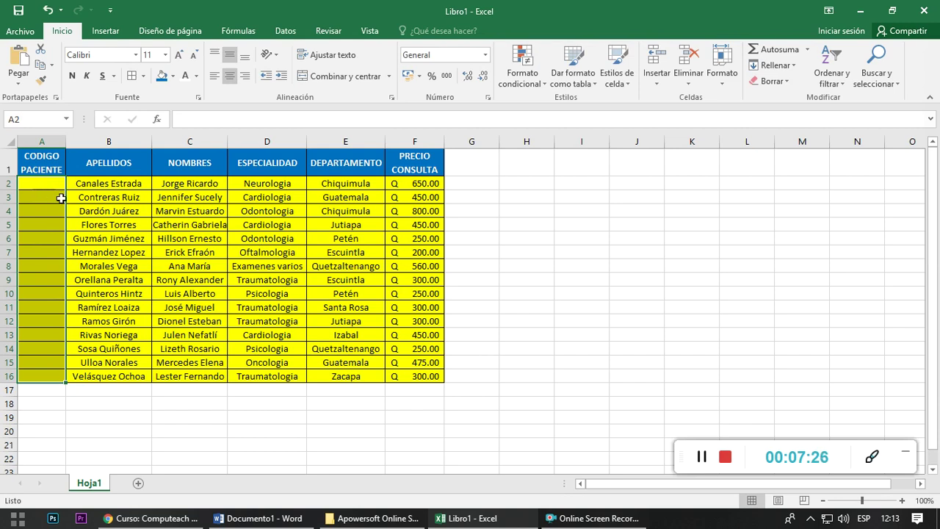
{"action": "key", "text": "ctrl+v"}
{"action": "left_click", "coordinate": [112, 240]}
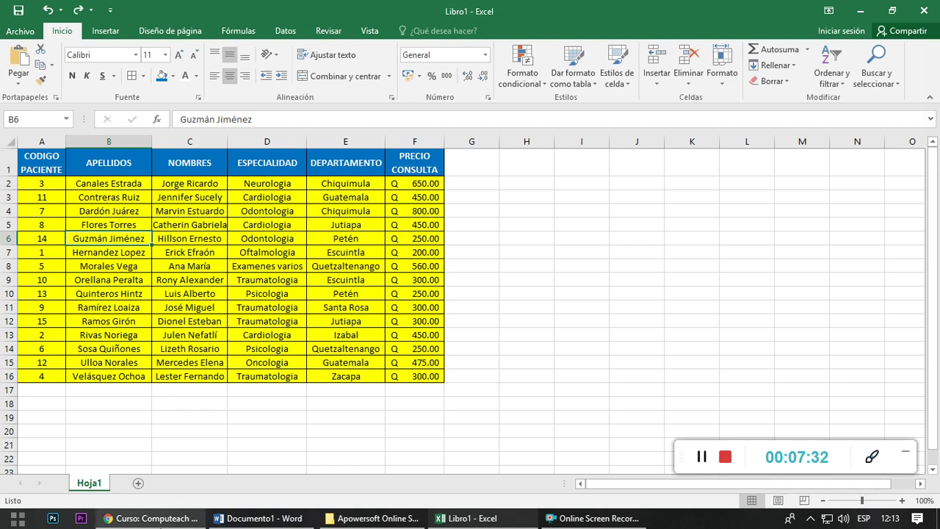
{"action": "left_click", "coordinate": [151, 518]}
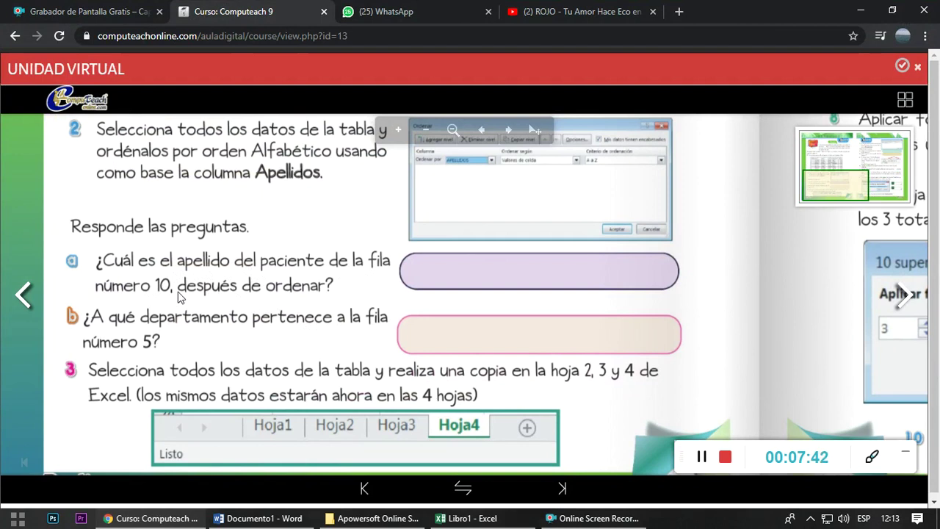
{"action": "left_click", "coordinate": [526, 516]}
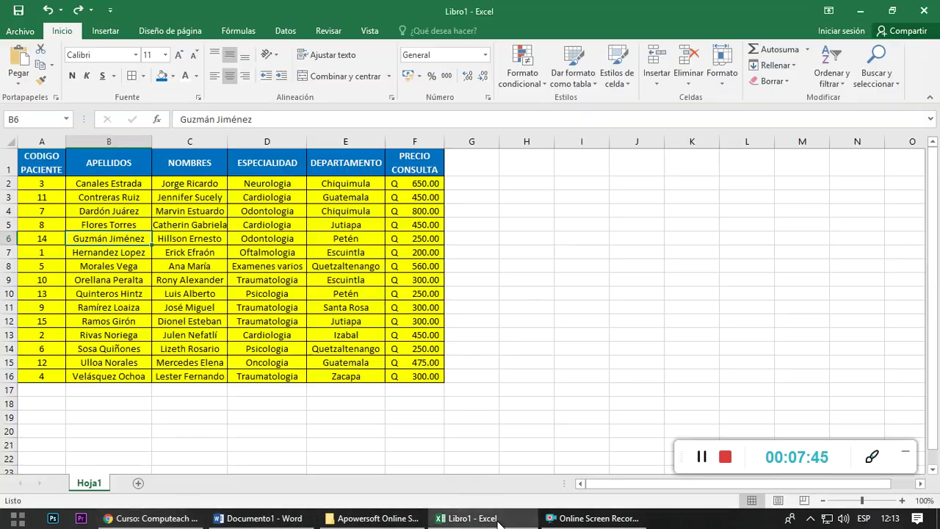
Step: Delete the codes in A2:A16 and type 1 through 15 down the sorted rows
{"action": "left_click", "coordinate": [101, 281]}
{"action": "mouse_move", "coordinate": [54, 184]}
{"action": "left_mouse_down"}
{"action": "mouse_move", "coordinate": [63, 270]}
{"action": "mouse_move", "coordinate": [54, 379]}
{"action": "left_mouse_up"}
{"action": "key", "text": "Delete"}
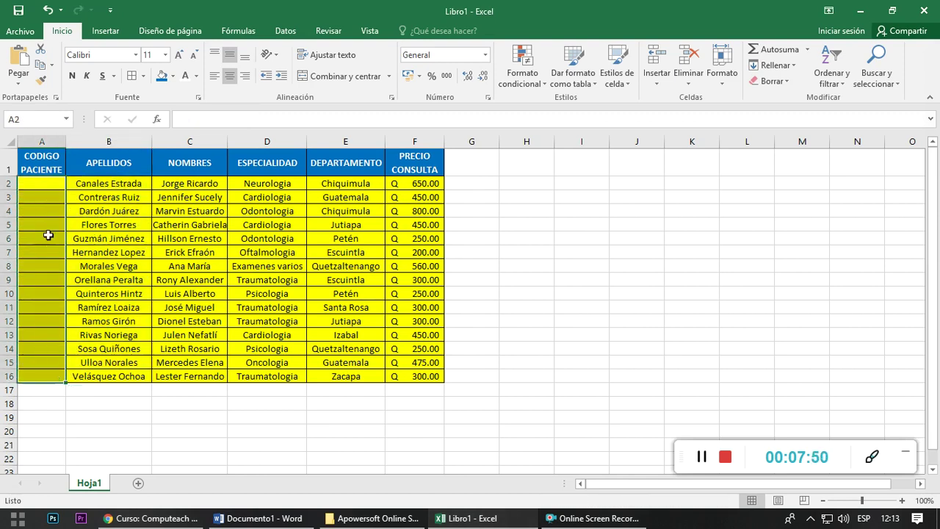
{"action": "left_click", "coordinate": [47, 226]}
{"action": "left_click", "coordinate": [45, 186]}
{"action": "type", "text": "1"}
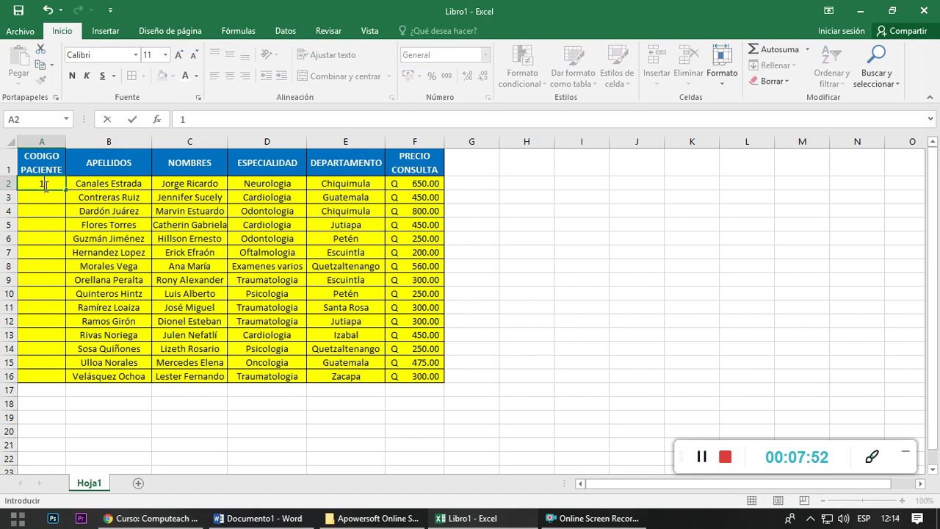
{"action": "left_click", "coordinate": [54, 201]}
{"action": "type", "text": "2 3 4 5 6 7 8 9"}
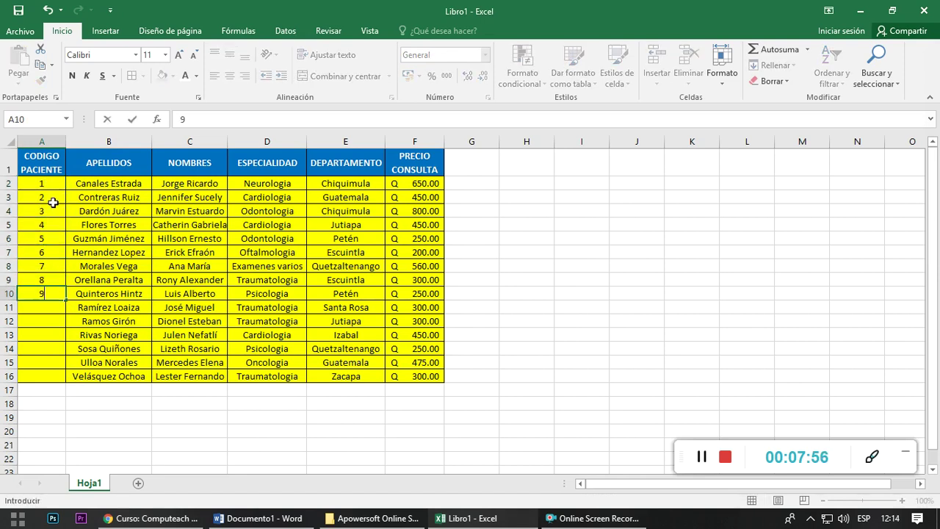
{"action": "type", "text": " 10 11 1"}
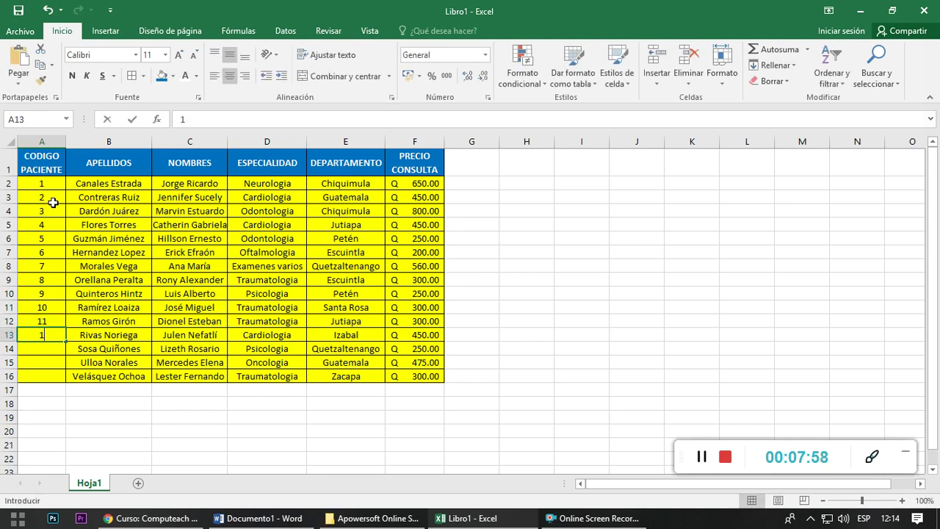
{"action": "type", "text": "2 13 14 15"}
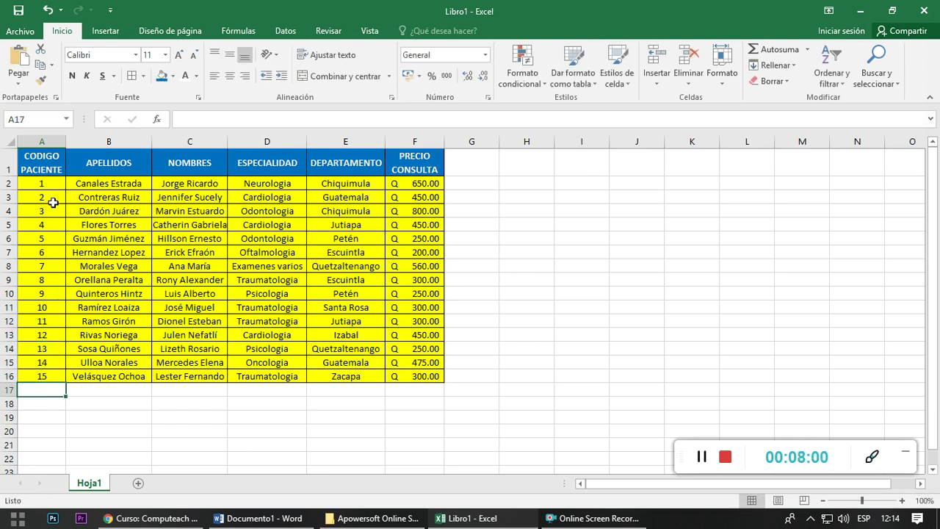
{"action": "key", "text": "Up"}
{"action": "key", "text": "Up"}
{"action": "key", "text": "Up"}
{"action": "key", "text": "Up"}
{"action": "key", "text": "Up"}
{"action": "key", "text": "Up"}
{"action": "key", "text": "Up"}
{"action": "key", "text": "Up"}
{"action": "key", "text": "Up"}
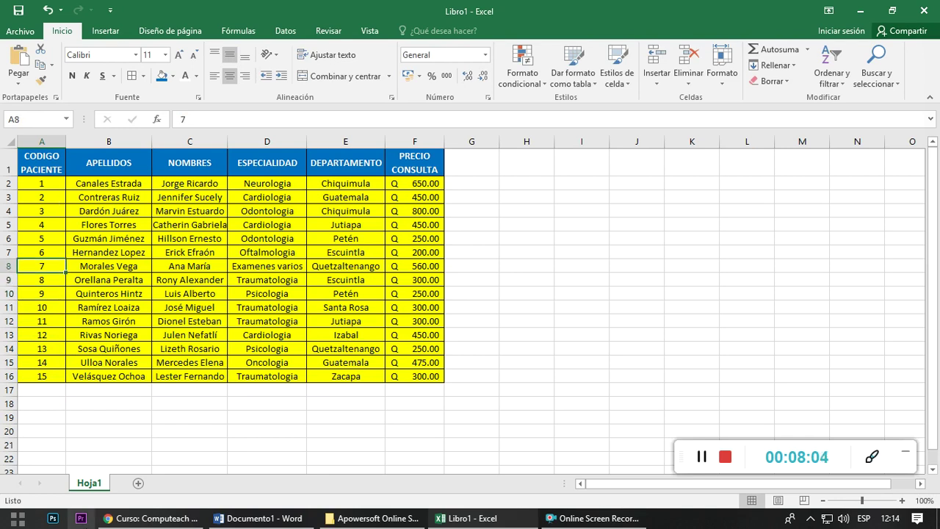
{"action": "left_click", "coordinate": [147, 518]}
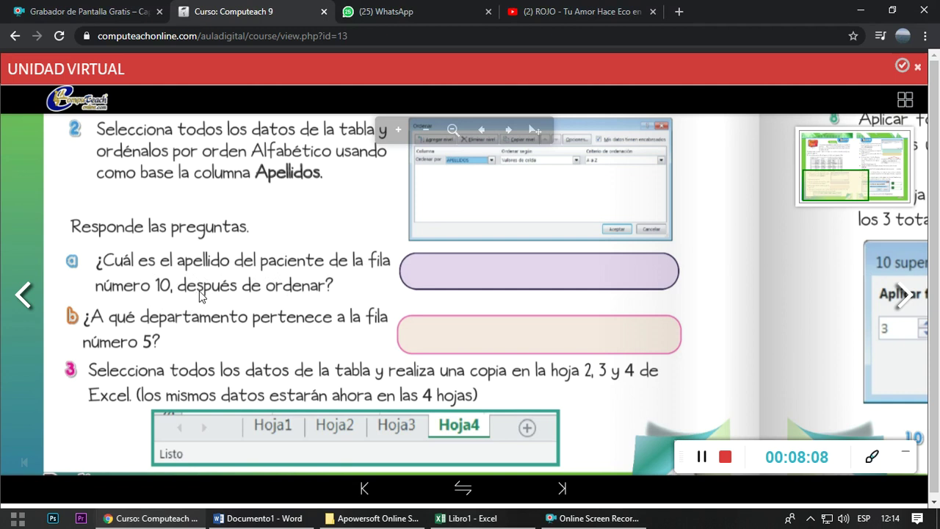
{"action": "left_click", "coordinate": [470, 518]}
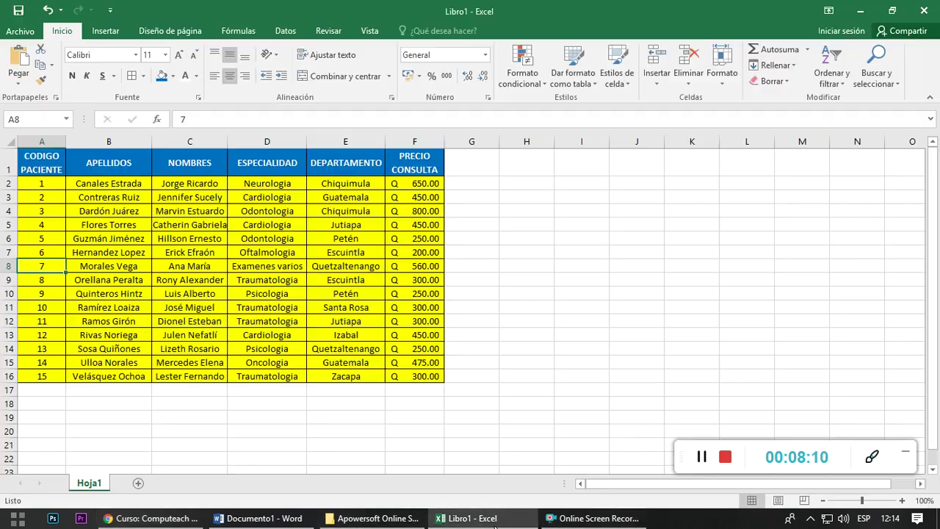
{"action": "left_click", "coordinate": [103, 309]}
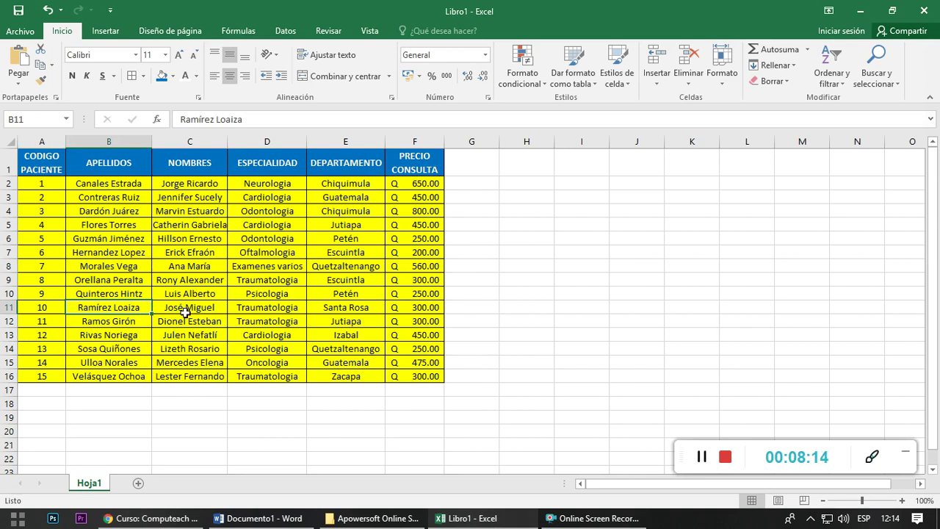
{"action": "left_click", "coordinate": [151, 518]}
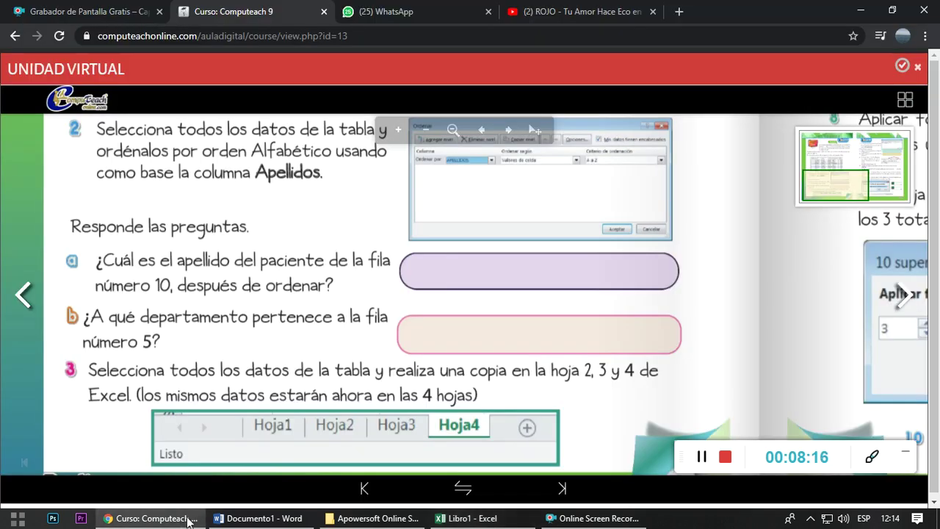
{"action": "scroll", "coordinate": [278, 242], "scroll_direction": "up", "scroll_amount": 3}
{"action": "scroll", "coordinate": [223, 243], "scroll_direction": "up", "scroll_amount": 1}
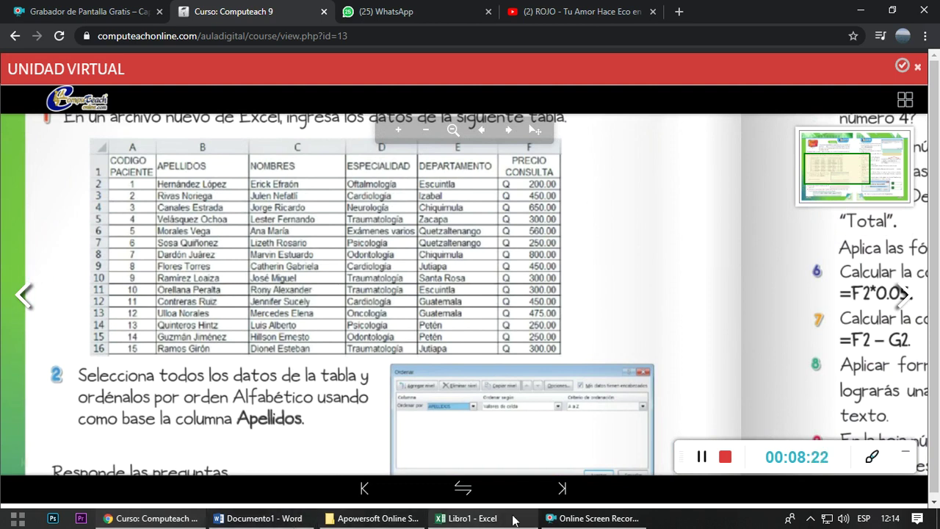
{"action": "left_click", "coordinate": [471, 518]}
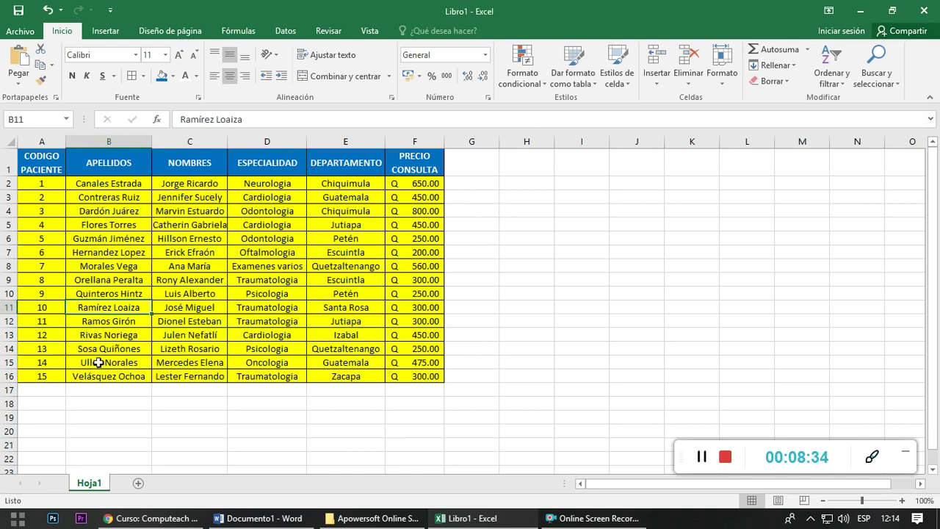
{"action": "left_click", "coordinate": [151, 518]}
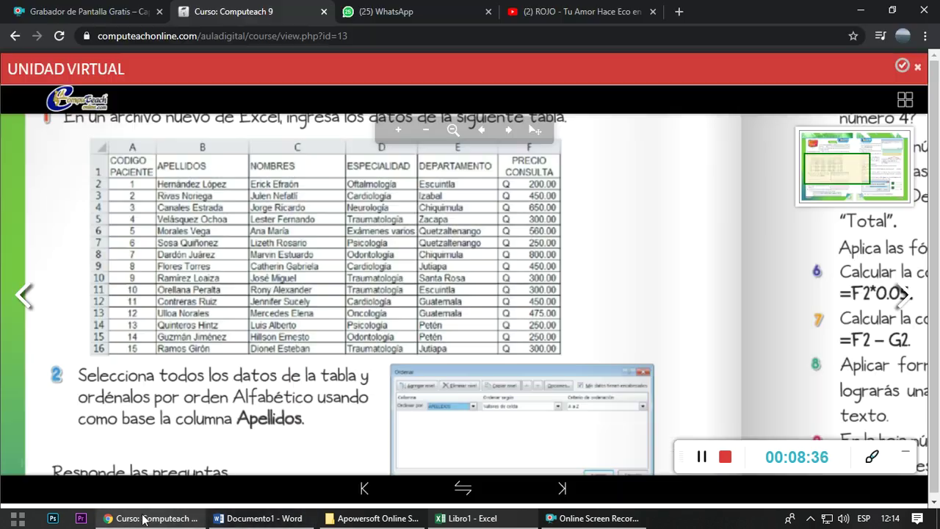
{"action": "scroll", "coordinate": [269, 392], "scroll_direction": "down", "scroll_amount": 5}
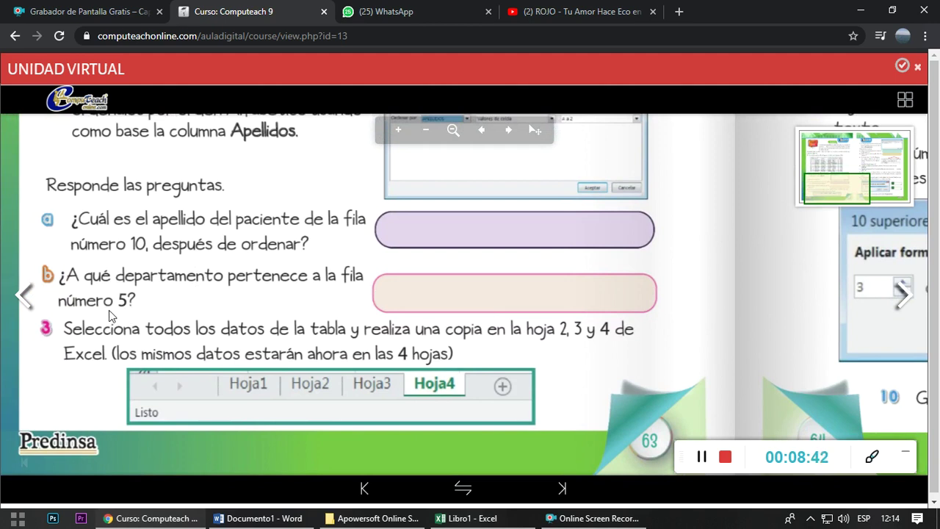
{"action": "left_click", "coordinate": [474, 518]}
{"action": "left_click", "coordinate": [69, 241]}
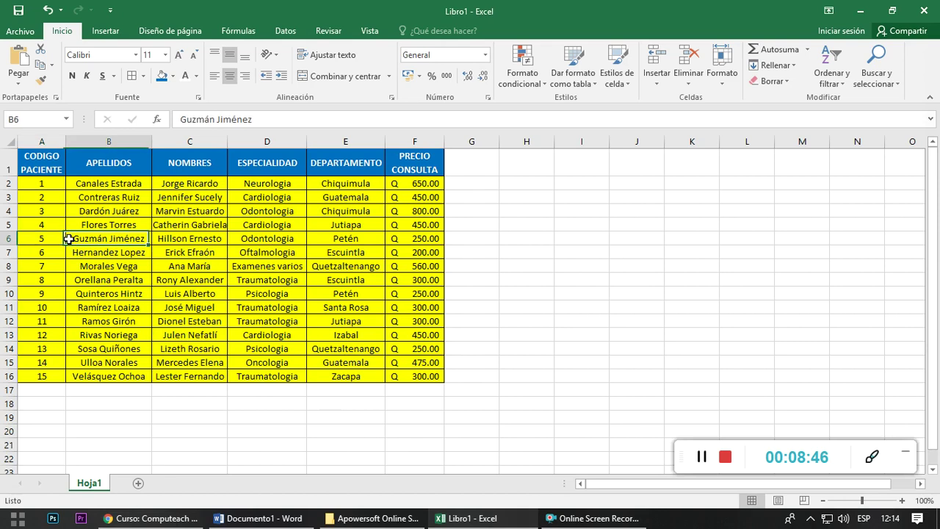
{"action": "left_click", "coordinate": [217, 241]}
{"action": "left_click", "coordinate": [285, 242]}
{"action": "left_click", "coordinate": [338, 240]}
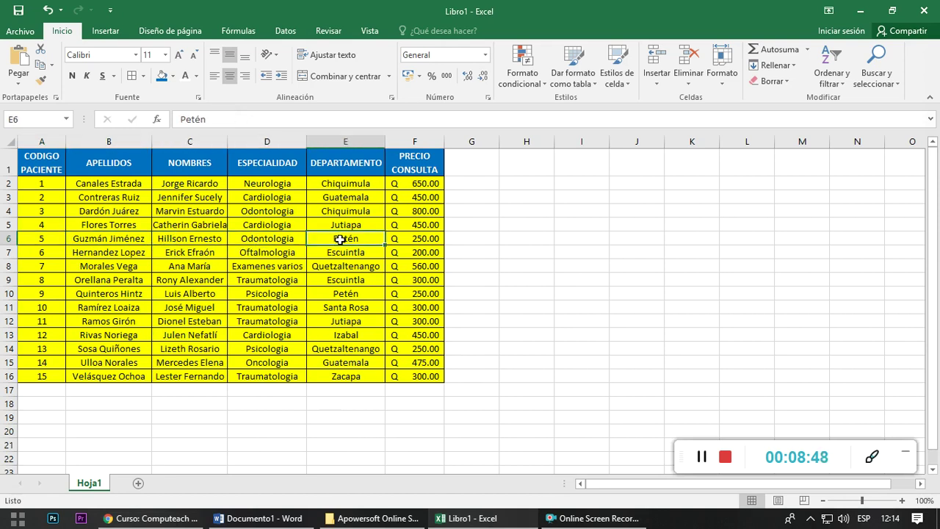
{"action": "left_click", "coordinate": [176, 520]}
{"action": "scroll", "coordinate": [301, 350], "scroll_direction": "up", "scroll_amount": 4}
{"action": "scroll", "coordinate": [176, 257], "scroll_direction": "up", "scroll_amount": 1}
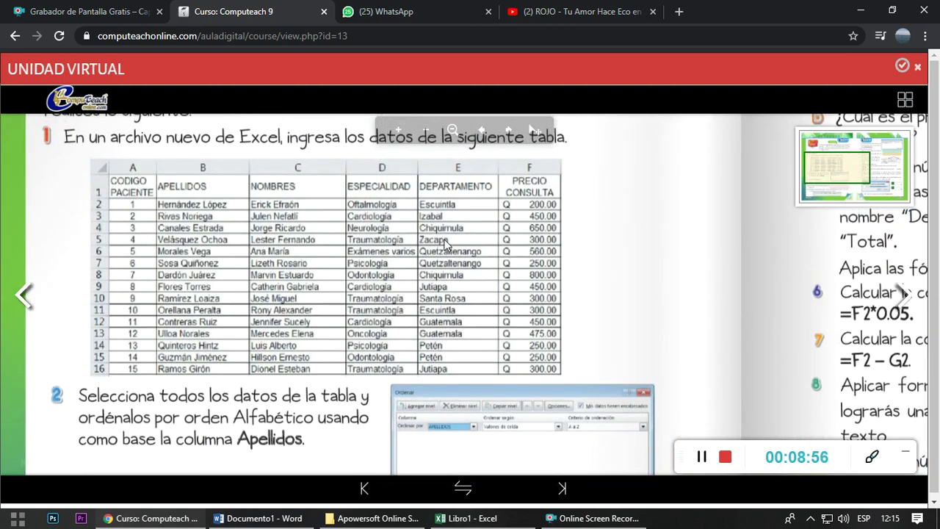
{"action": "left_click", "coordinate": [165, 521]}
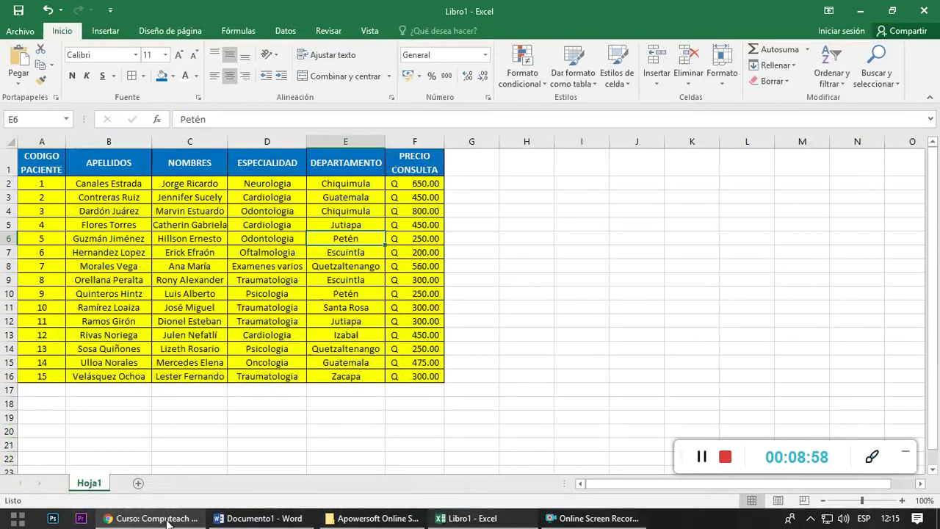
{"action": "left_click", "coordinate": [186, 522]}
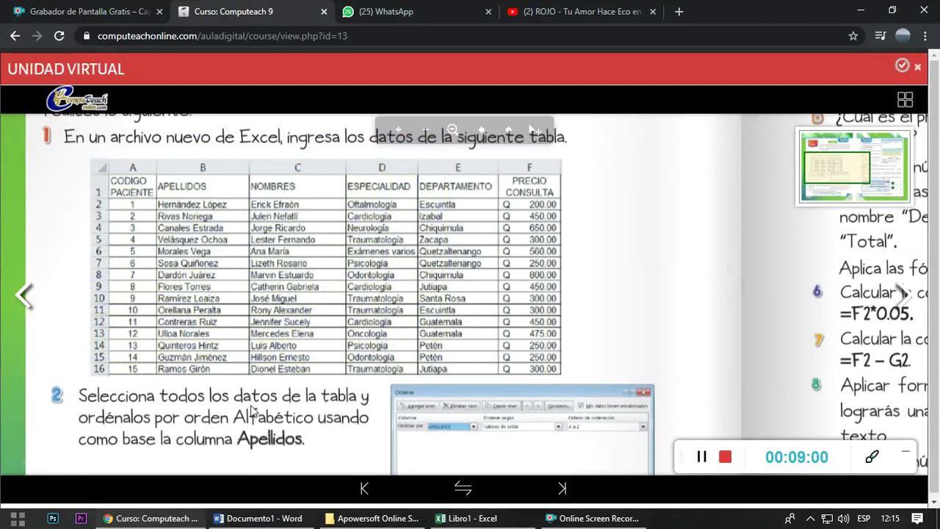
{"action": "scroll", "coordinate": [283, 319], "scroll_direction": "down", "scroll_amount": 5}
{"action": "scroll", "coordinate": [257, 297], "scroll_direction": "up", "scroll_amount": 1}
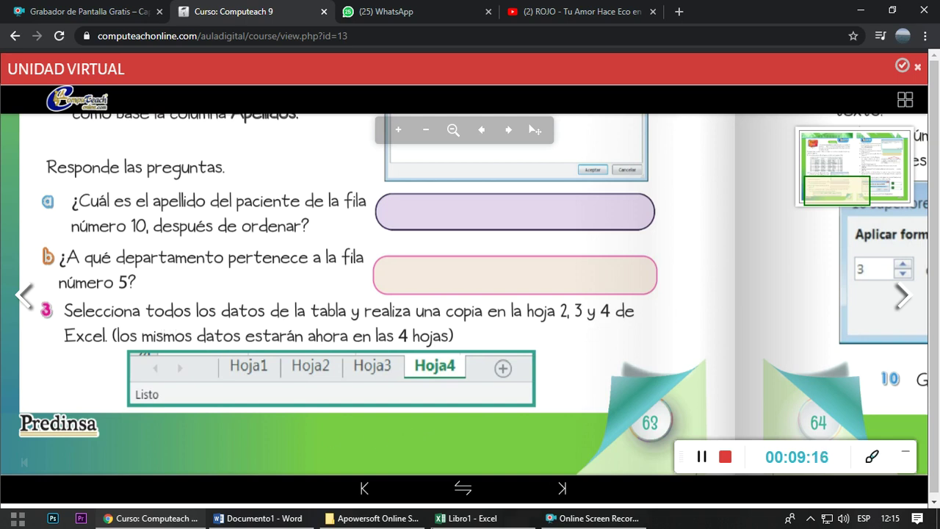
{"action": "mouse_move", "coordinate": [472, 518]}
{"action": "left_click", "coordinate": [498, 517]}
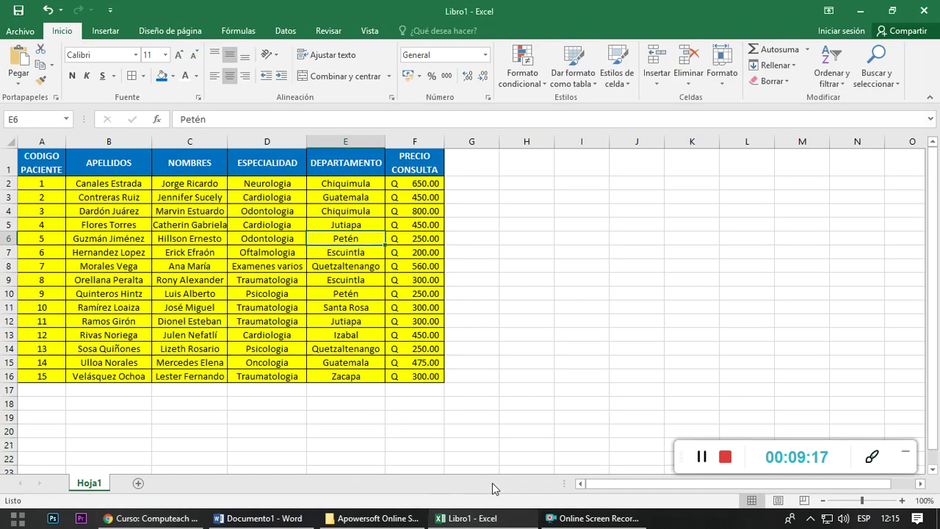
Step: Create sheets Hoja2, Hoja3 and Hoja4, view each, and return to Hoja1
{"action": "mouse_move", "coordinate": [45, 166]}
{"action": "left_mouse_down"}
{"action": "mouse_move", "coordinate": [245, 307]}
{"action": "mouse_move", "coordinate": [404, 385]}
{"action": "left_mouse_up"}
{"action": "left_click", "coordinate": [346, 403]}
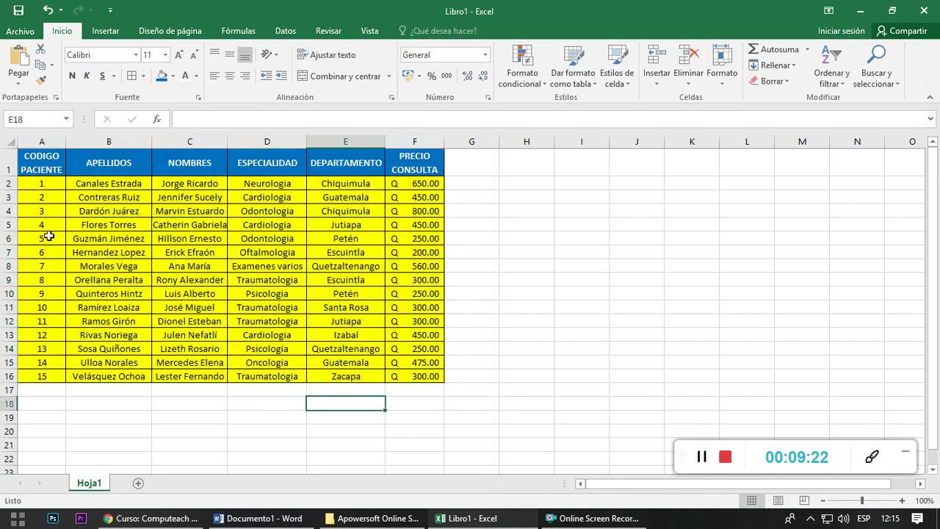
{"action": "left_click", "coordinate": [82, 416]}
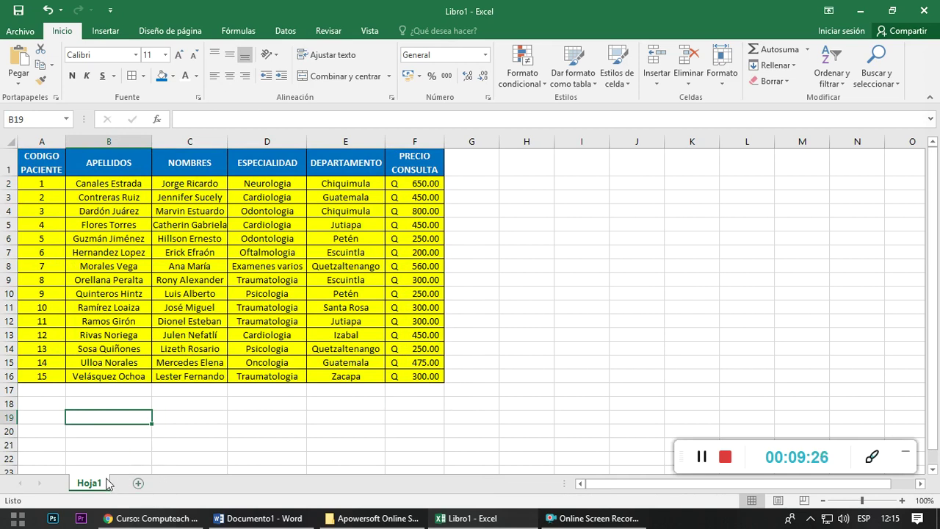
{"action": "left_click", "coordinate": [139, 485]}
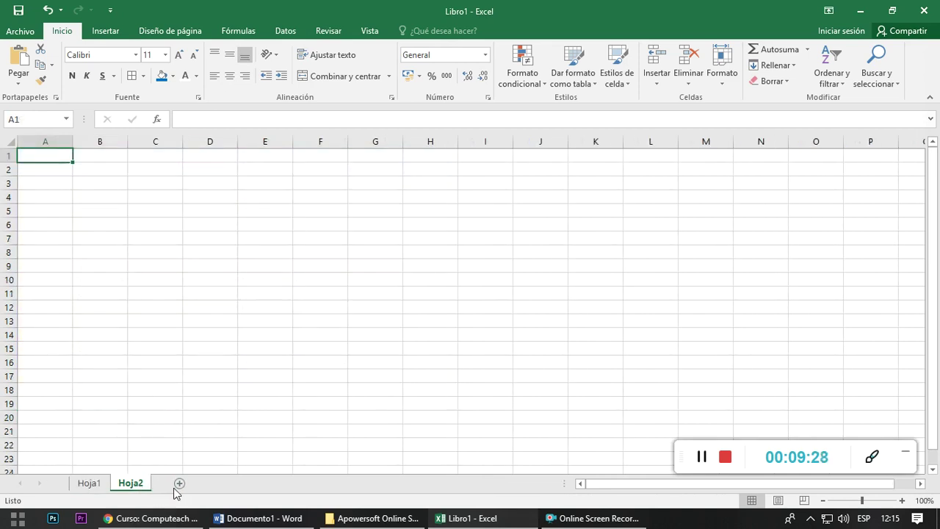
{"action": "left_click", "coordinate": [180, 485]}
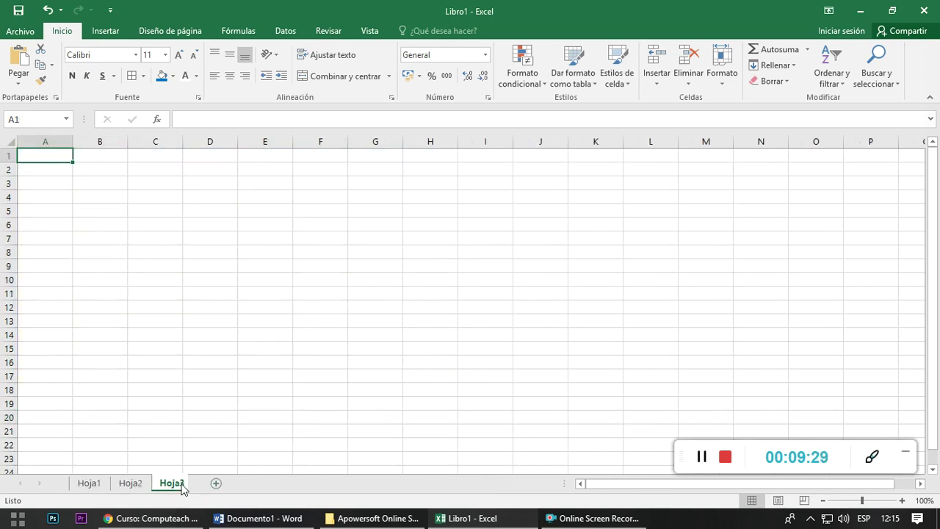
{"action": "left_click", "coordinate": [223, 485]}
{"action": "left_click", "coordinate": [89, 485]}
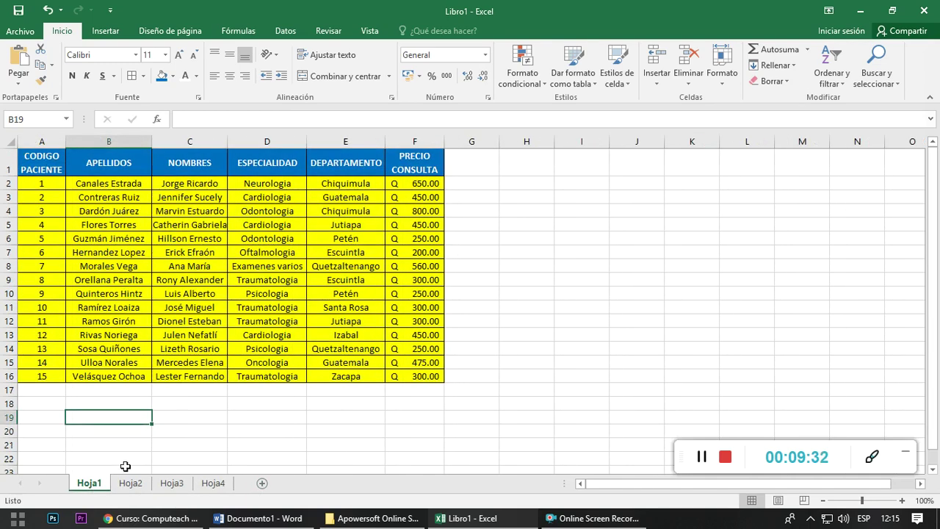
{"action": "left_click", "coordinate": [130, 484]}
{"action": "left_click", "coordinate": [172, 483]}
{"action": "left_click", "coordinate": [213, 484]}
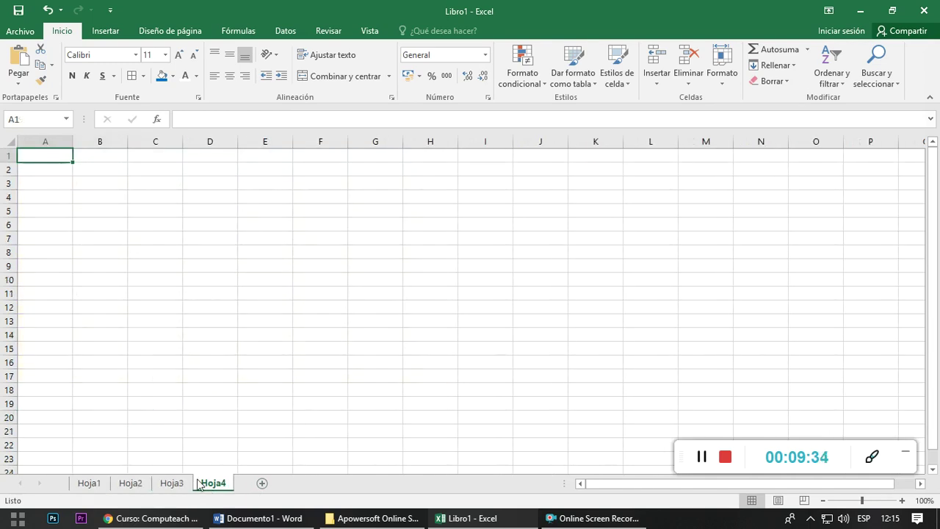
{"action": "left_click", "coordinate": [98, 485]}
Step: Copy the Hoja1 patient table A1:F16 and attempt a first paste into Hoja2
{"action": "left_click_drag", "start_coordinate": [44, 161], "coordinate": [415, 379]}
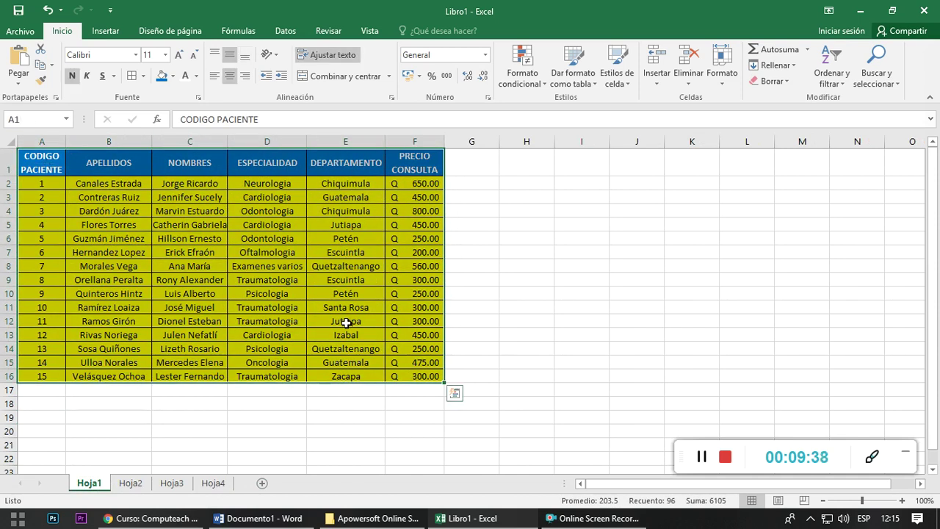
{"action": "right_click", "coordinate": [163, 254]}
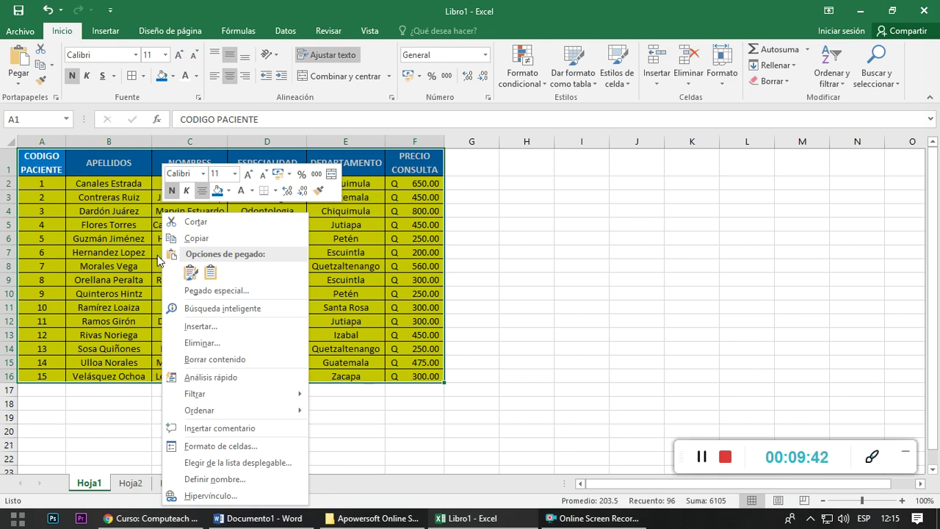
{"action": "left_click", "coordinate": [208, 238]}
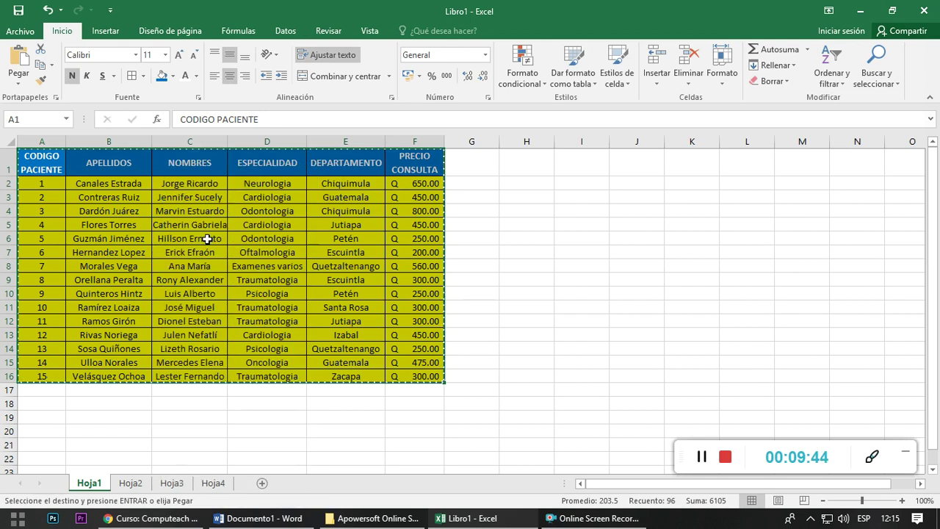
{"action": "left_click", "coordinate": [135, 490]}
{"action": "right_click", "coordinate": [51, 159]}
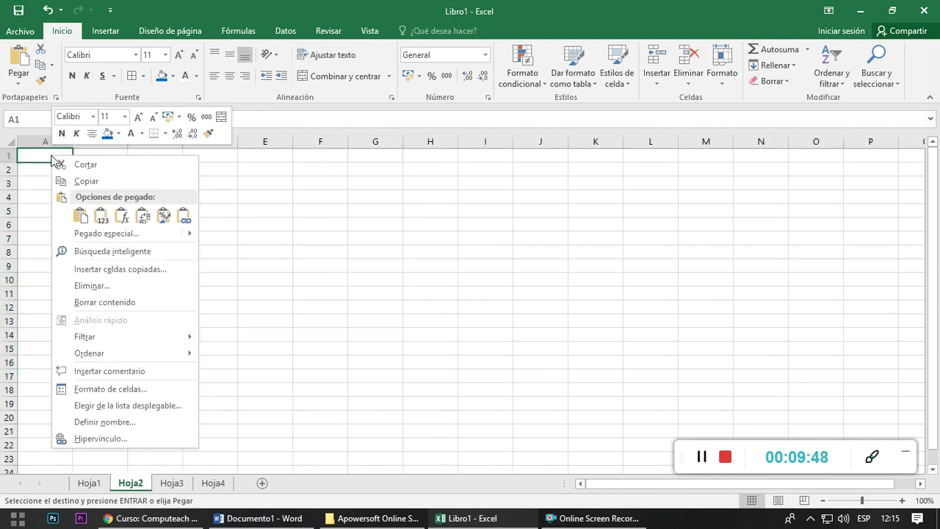
{"action": "left_click", "coordinate": [81, 215]}
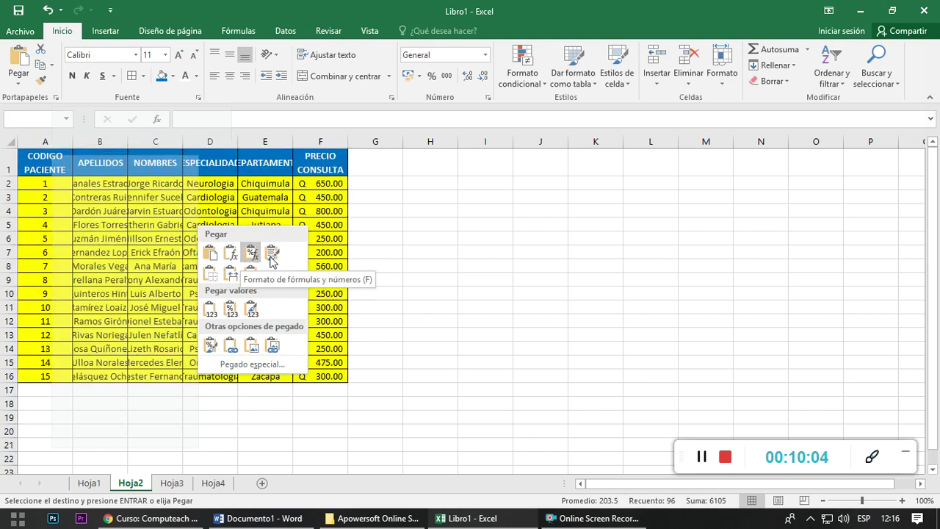
{"action": "key", "text": "Escape"}
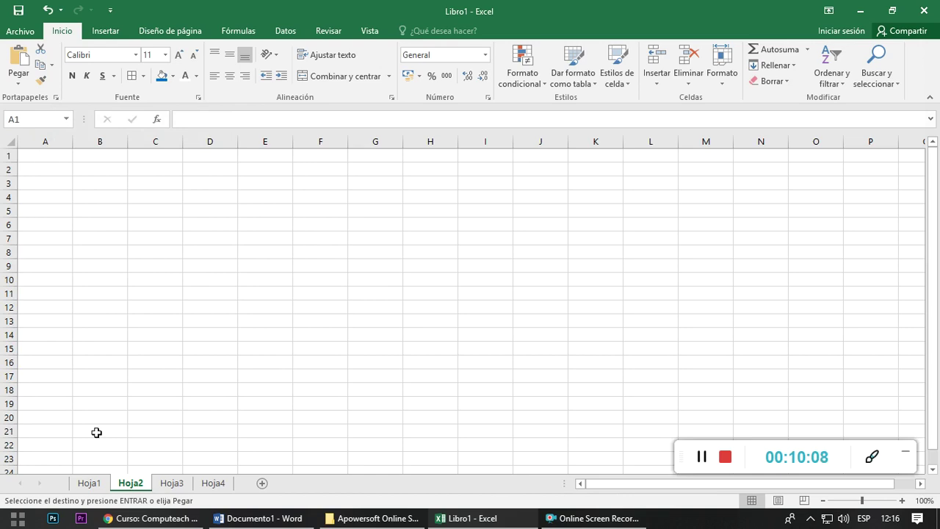
Step: Paste the table at Hoja2 A1 with Mantener ancho de columnas de origen
{"action": "left_click", "coordinate": [90, 485]}
{"action": "left_click", "coordinate": [129, 485]}
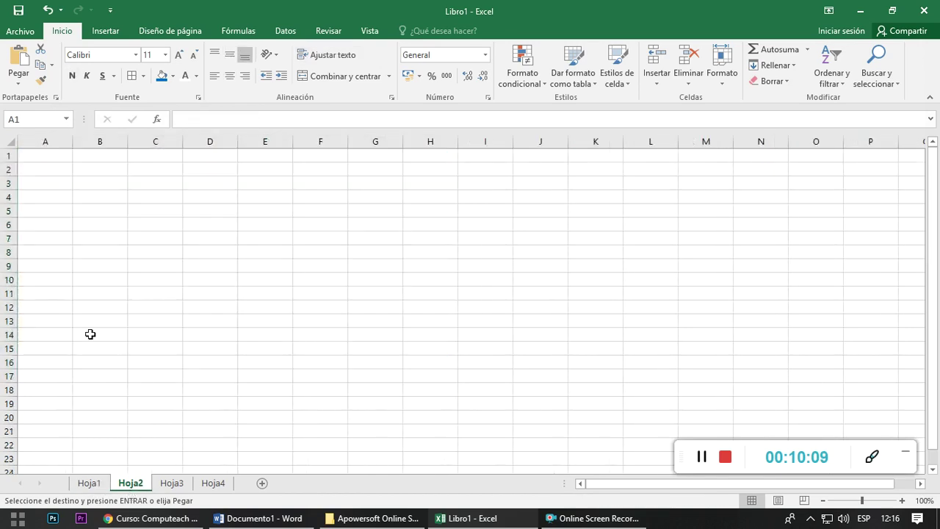
{"action": "right_click", "coordinate": [34, 156]}
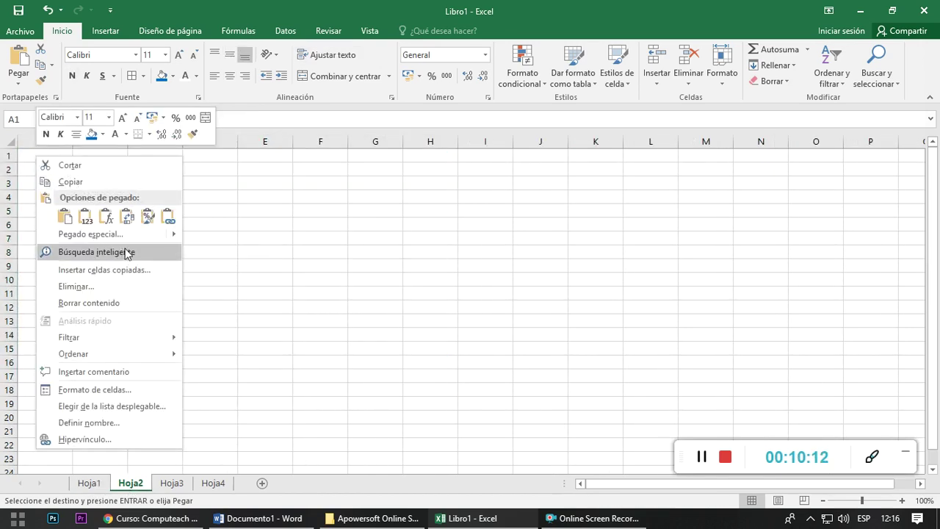
{"action": "mouse_move", "coordinate": [216, 274]}
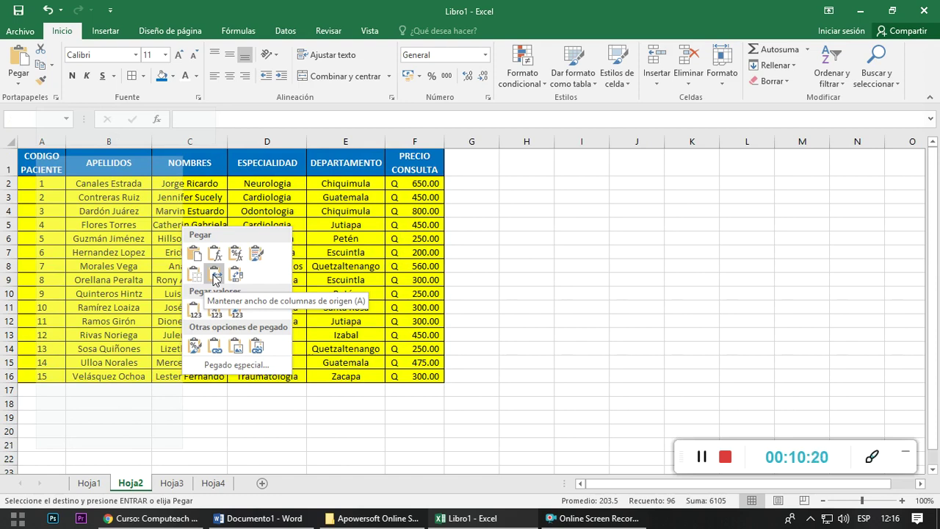
{"action": "left_click", "coordinate": [215, 278]}
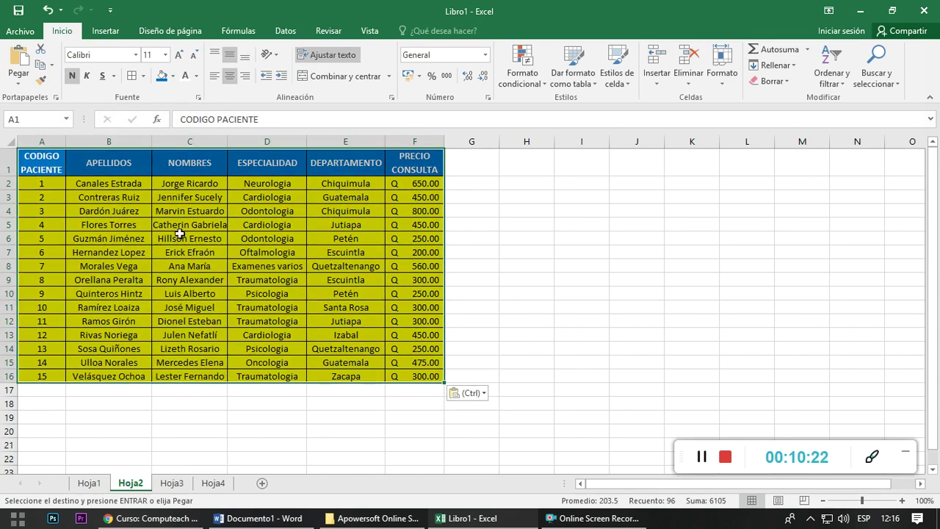
Step: Paste the patient table at A1 of Hoja3 and Hoja4, keeping source column widths
{"action": "left_click", "coordinate": [173, 485]}
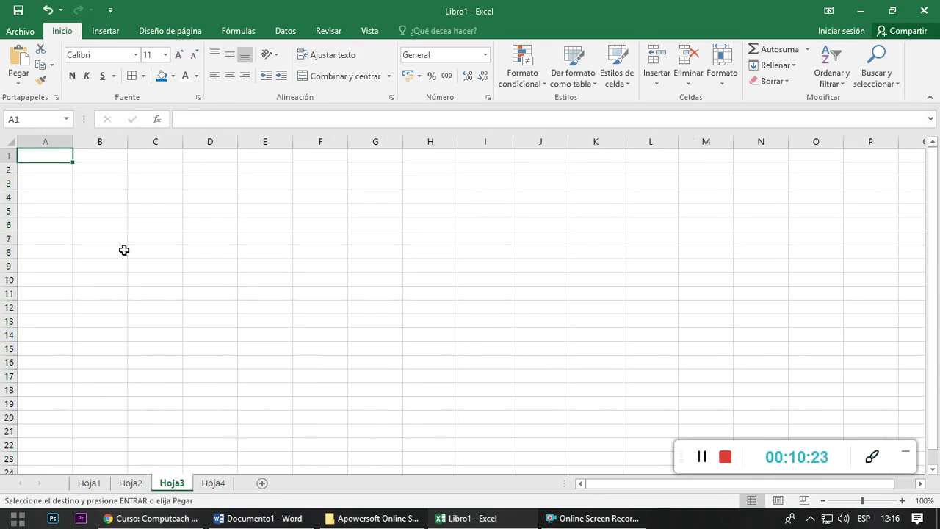
{"action": "right_click", "coordinate": [52, 154]}
{"action": "mouse_move", "coordinate": [109, 233]}
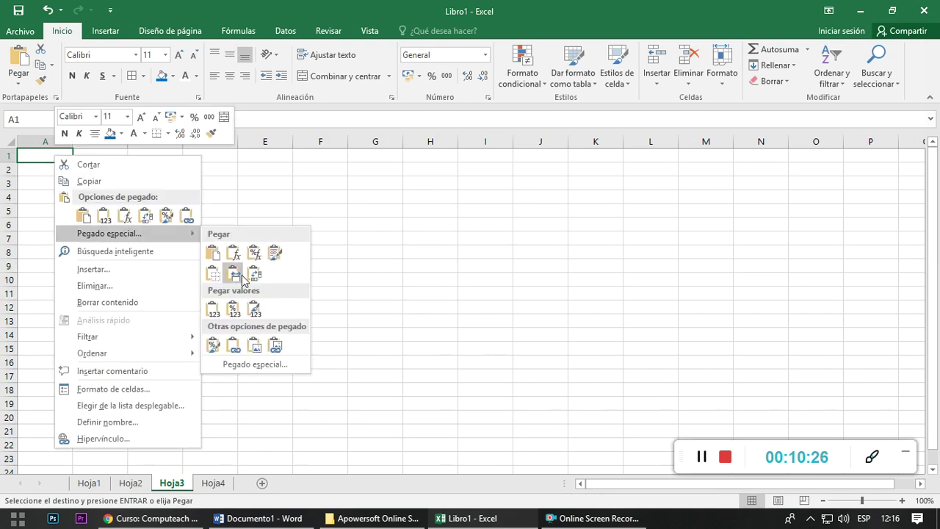
{"action": "left_click", "coordinate": [239, 274]}
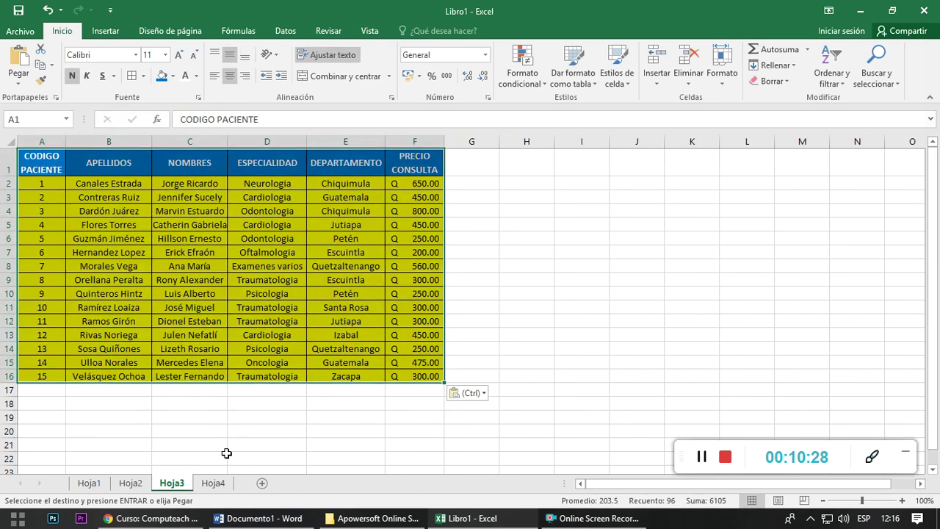
{"action": "left_click", "coordinate": [214, 485]}
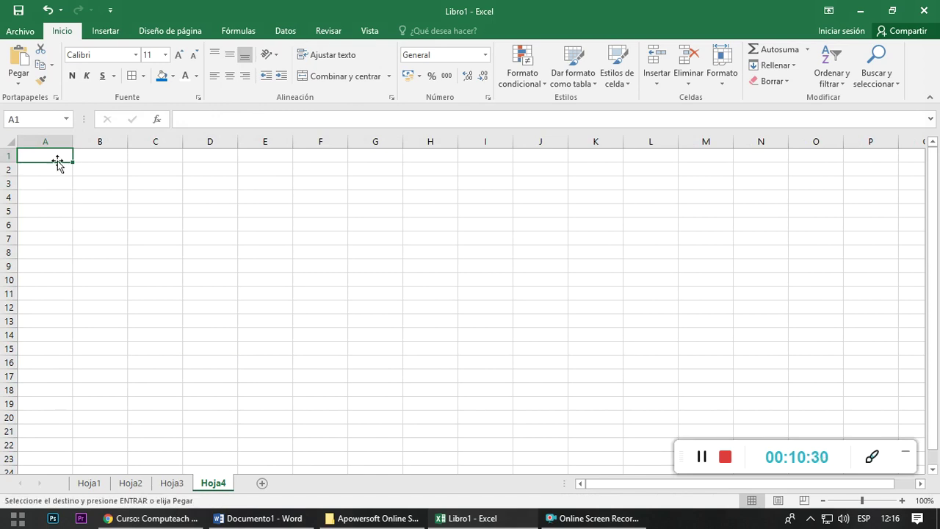
{"action": "right_click", "coordinate": [59, 154]}
{"action": "mouse_move", "coordinate": [113, 232]}
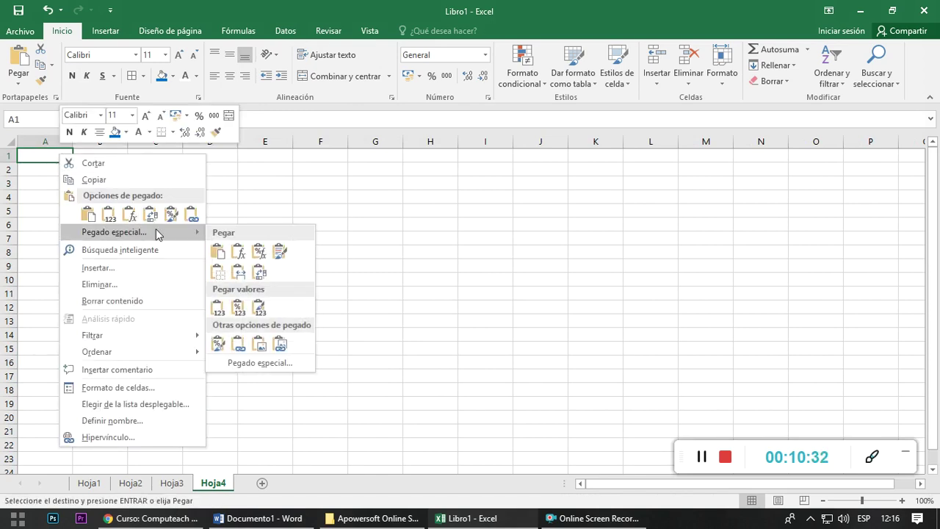
{"action": "left_click", "coordinate": [239, 273]}
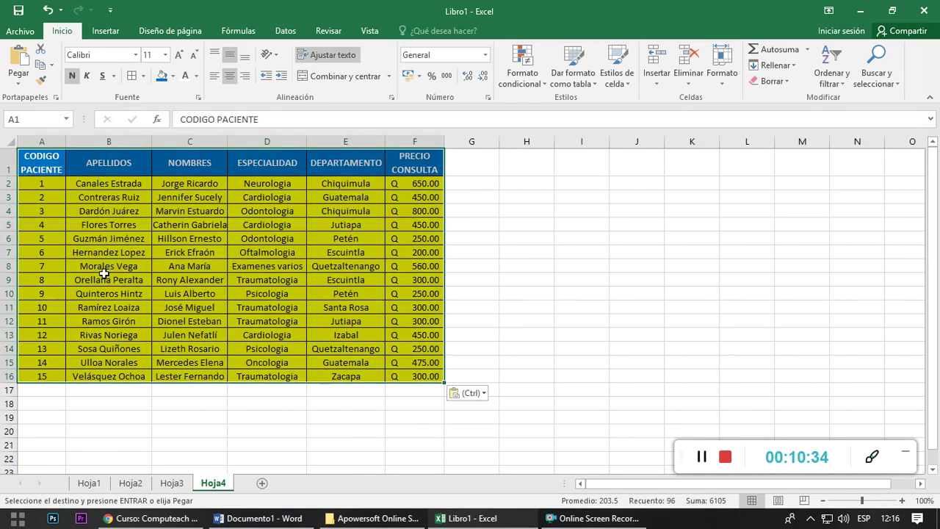
Step: Compare Hoja1 through Hoja4 to confirm the tables match, then go back to the course book
{"action": "left_click", "coordinate": [89, 485]}
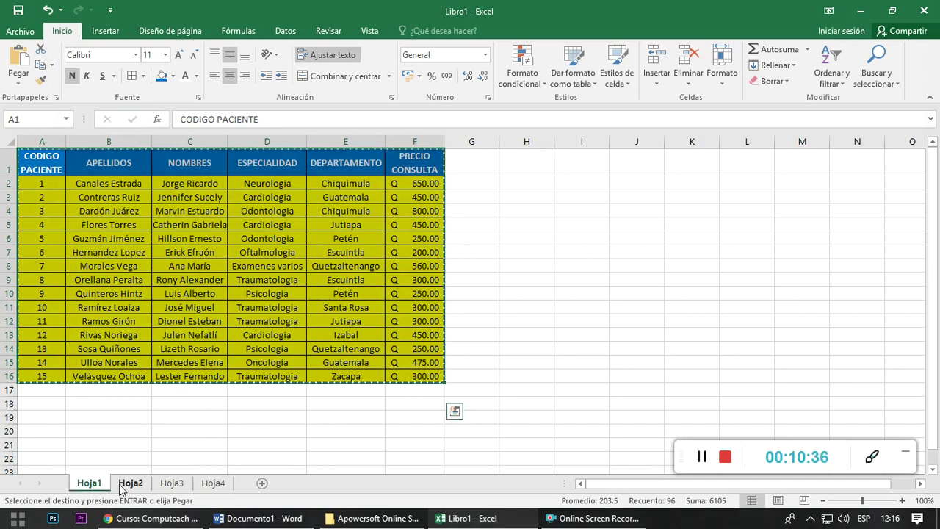
{"action": "left_click", "coordinate": [125, 485]}
{"action": "left_click", "coordinate": [172, 484]}
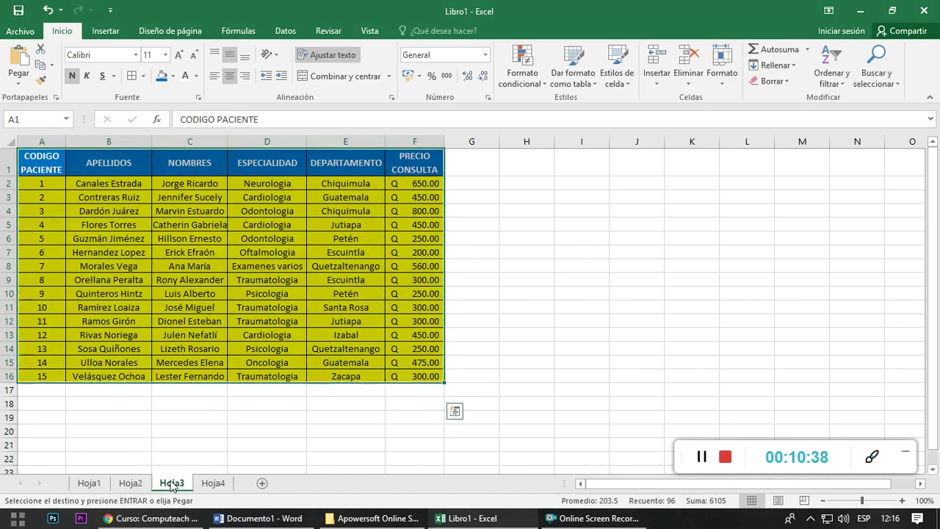
{"action": "left_click", "coordinate": [214, 485]}
{"action": "left_click", "coordinate": [272, 401]}
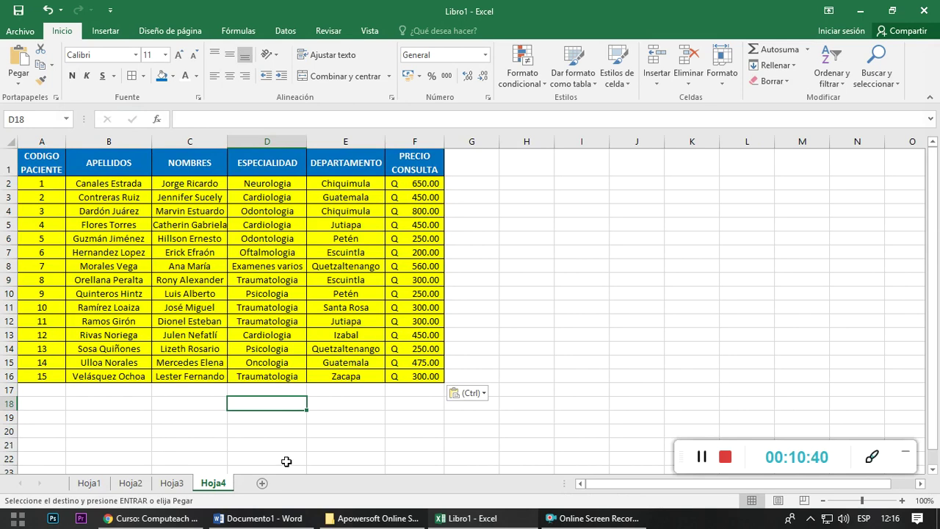
{"action": "left_click", "coordinate": [153, 518]}
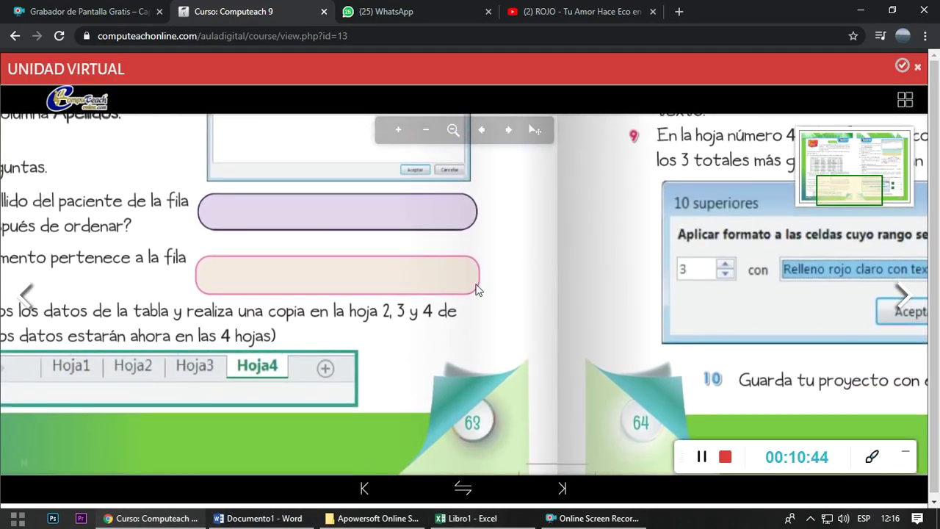
Step: Pan the flipbook to the page 64 sorting exercise questions, then go back to Excel
{"action": "left_click_drag", "start_coordinate": [476, 290], "coordinate": [418, 430]}
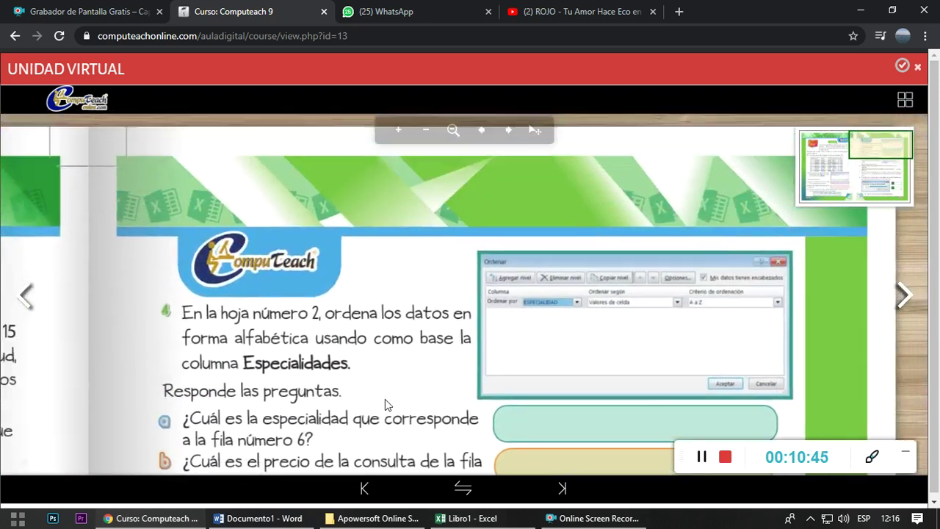
{"action": "left_click_drag", "start_coordinate": [385, 399], "coordinate": [385, 375]}
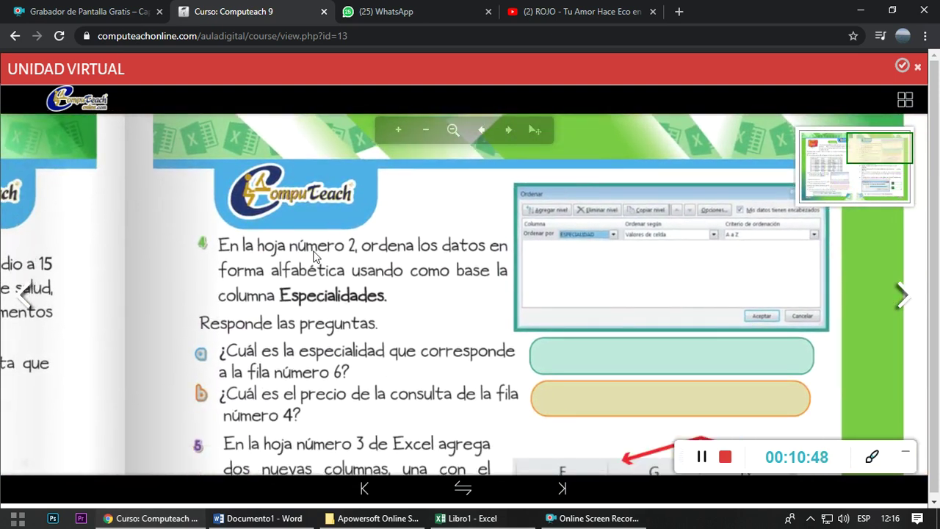
{"action": "left_click_drag", "start_coordinate": [449, 264], "coordinate": [460, 252]}
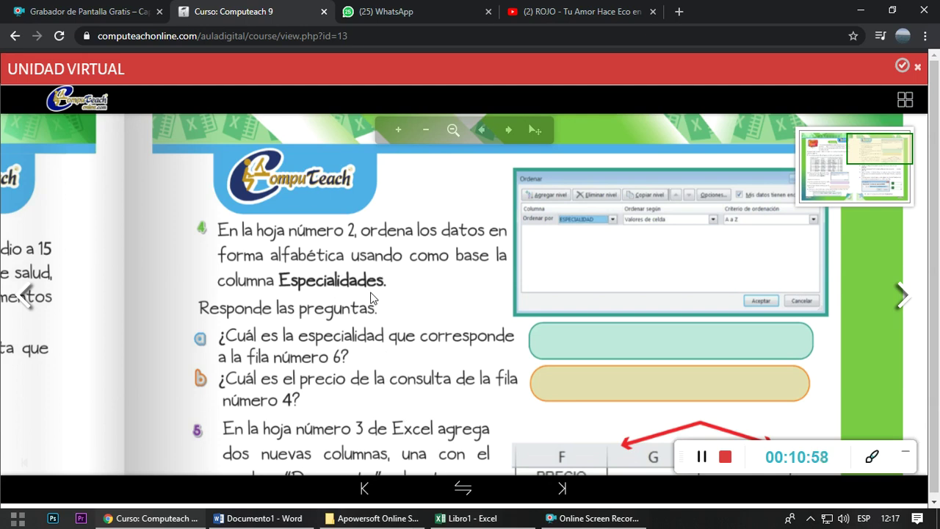
{"action": "left_click", "coordinate": [292, 518]}
{"action": "left_click", "coordinate": [509, 522]}
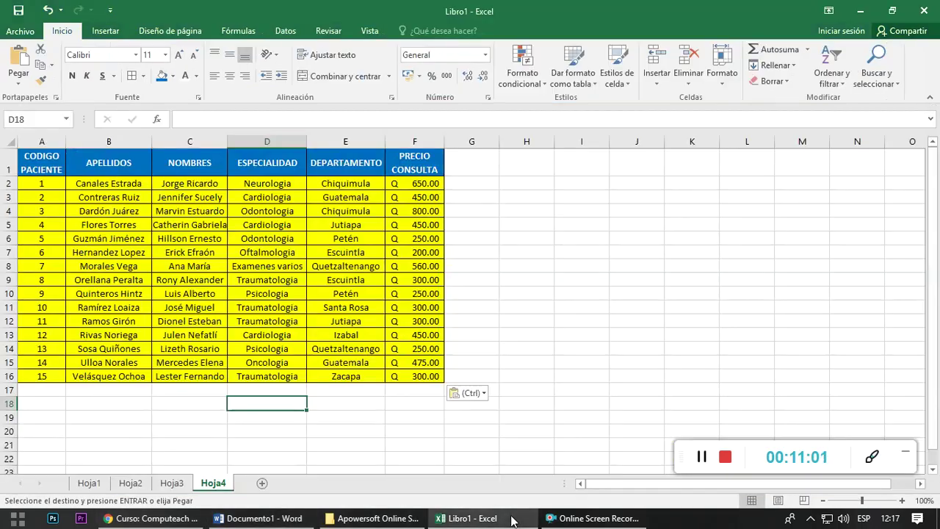
Step: Cancel the leftover copy on Hoja1 with Esc and move to Hoja2
{"action": "left_click", "coordinate": [286, 293]}
{"action": "left_click", "coordinate": [132, 483]}
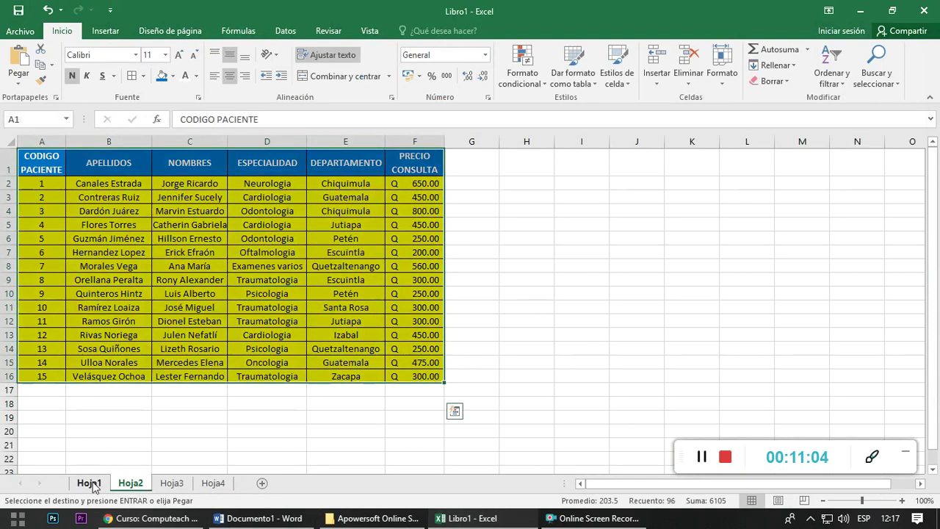
{"action": "left_click", "coordinate": [91, 483]}
{"action": "key", "text": "Escape"}
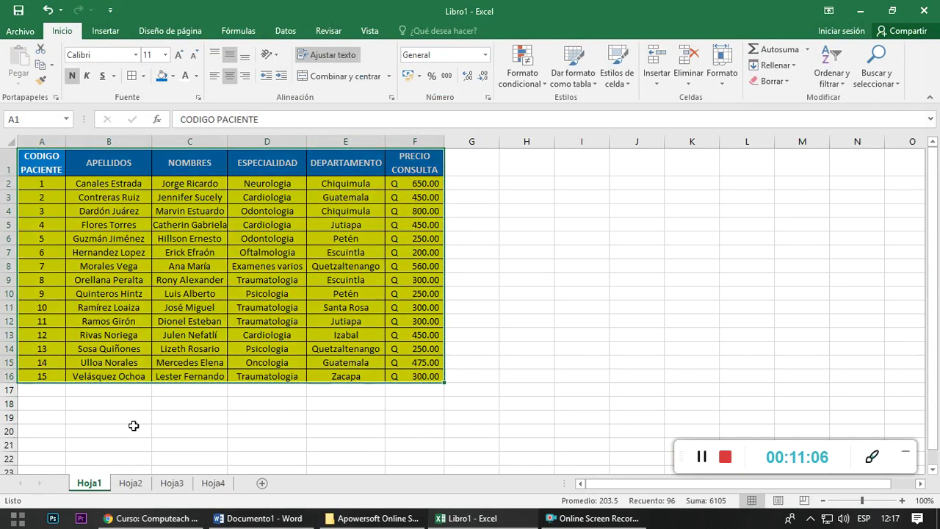
{"action": "left_click", "coordinate": [133, 428]}
{"action": "left_click", "coordinate": [123, 484]}
Step: Select the Hoja2 patient data range B2:F16
{"action": "left_click", "coordinate": [135, 306]}
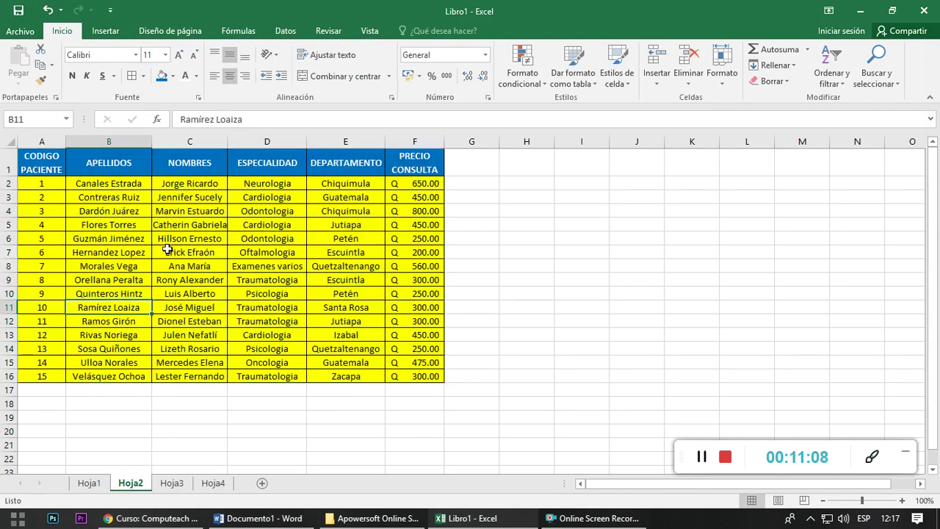
{"action": "left_click", "coordinate": [100, 185]}
{"action": "left_click_drag", "start_coordinate": [105, 183], "coordinate": [161, 309]}
{"action": "left_click", "coordinate": [42, 202]}
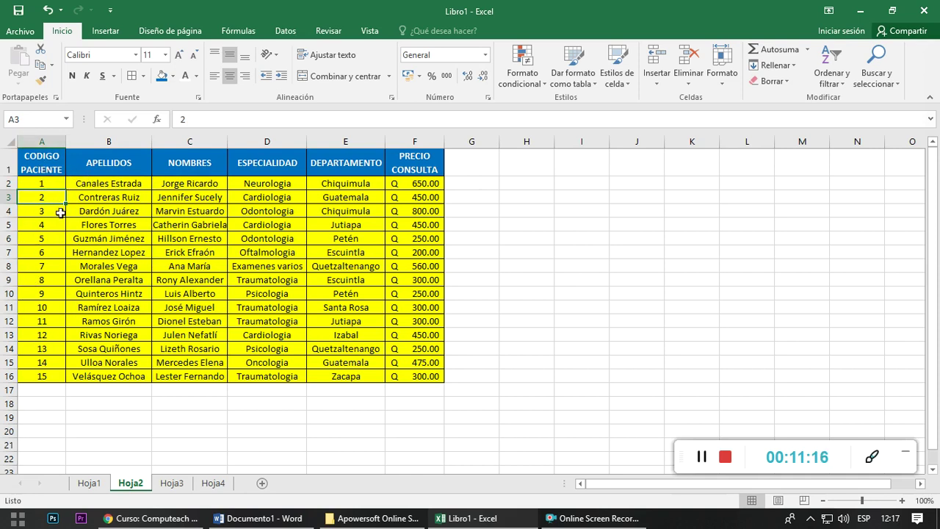
{"action": "left_click", "coordinate": [92, 179]}
{"action": "mouse_move", "coordinate": [93, 181]}
{"action": "left_mouse_down"}
{"action": "mouse_move", "coordinate": [376, 372]}
{"action": "mouse_move", "coordinate": [412, 374]}
{"action": "left_mouse_up"}
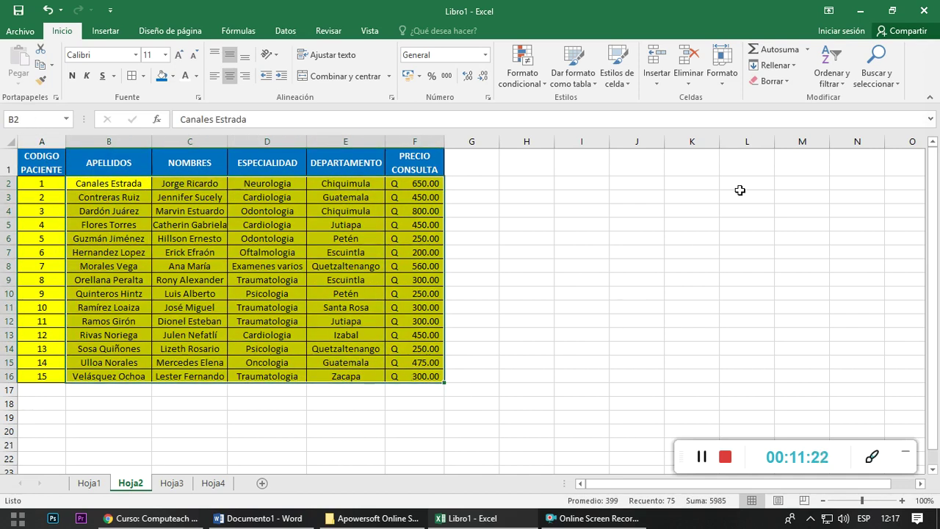
{"action": "left_click", "coordinate": [849, 86]}
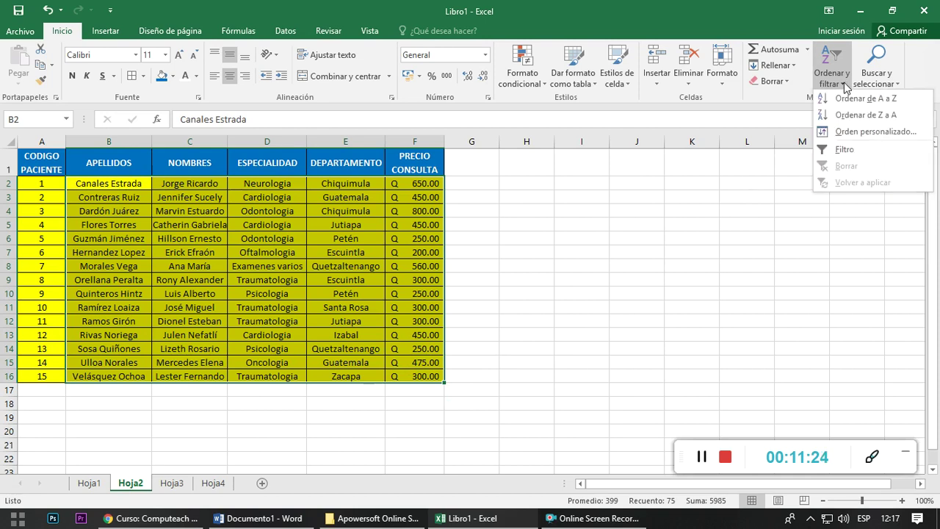
Step: Custom-sort the selected table by ESPECIALIDAD, A to Z
{"action": "left_click", "coordinate": [849, 134]}
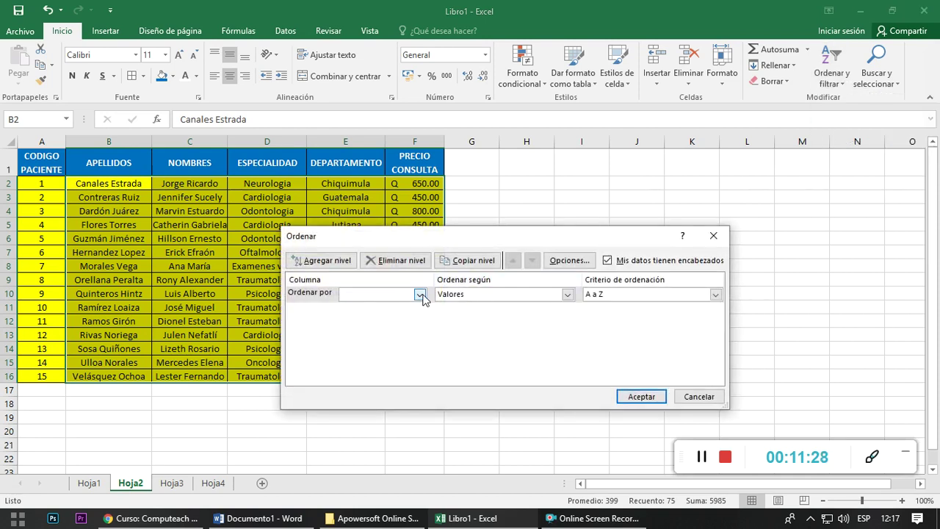
{"action": "left_click", "coordinate": [420, 295]}
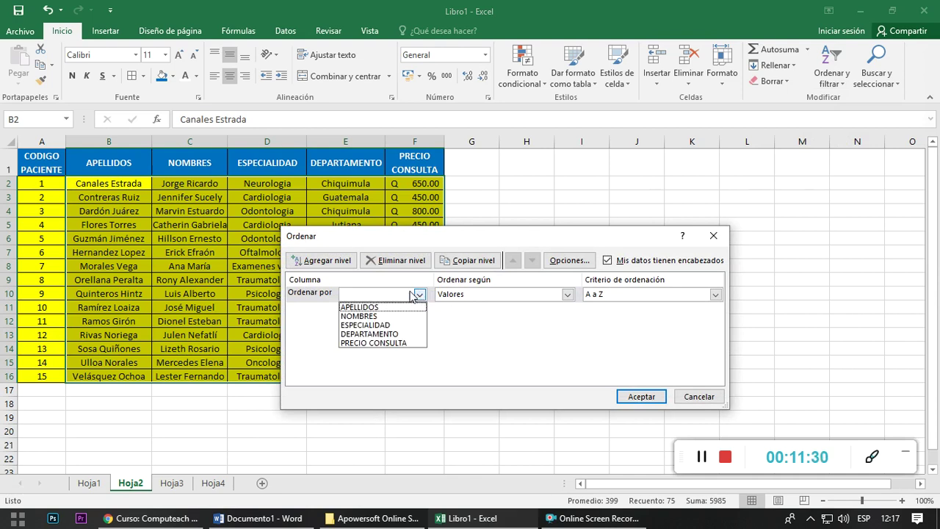
{"action": "left_click", "coordinate": [376, 326]}
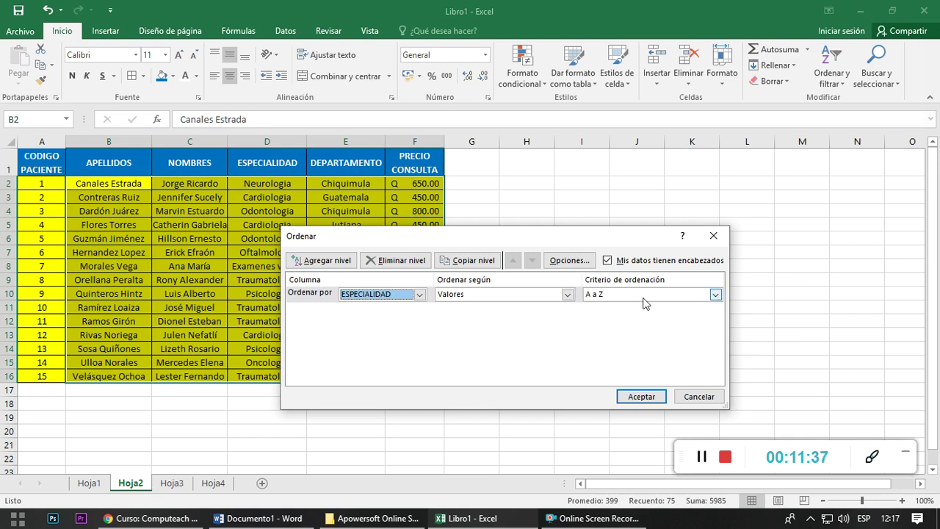
{"action": "left_click", "coordinate": [638, 396]}
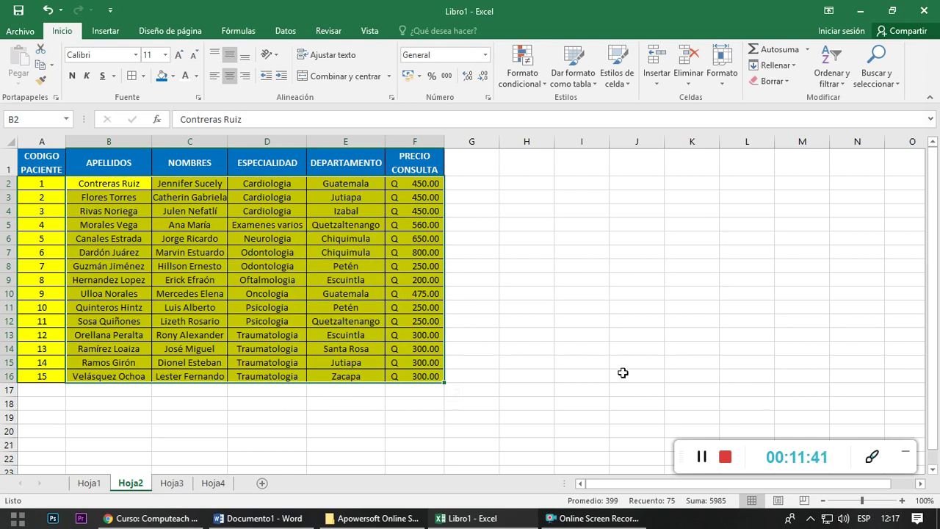
Step: Check the sorted specialties by selecting D2:D16, Cardiologia onward
{"action": "left_click", "coordinate": [601, 359]}
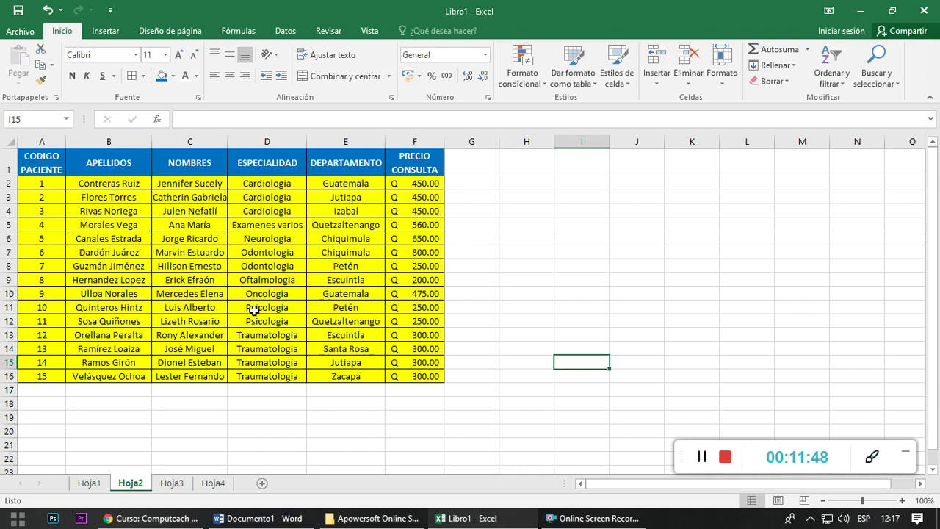
{"action": "left_click", "coordinate": [272, 252]}
{"action": "left_click", "coordinate": [269, 180]}
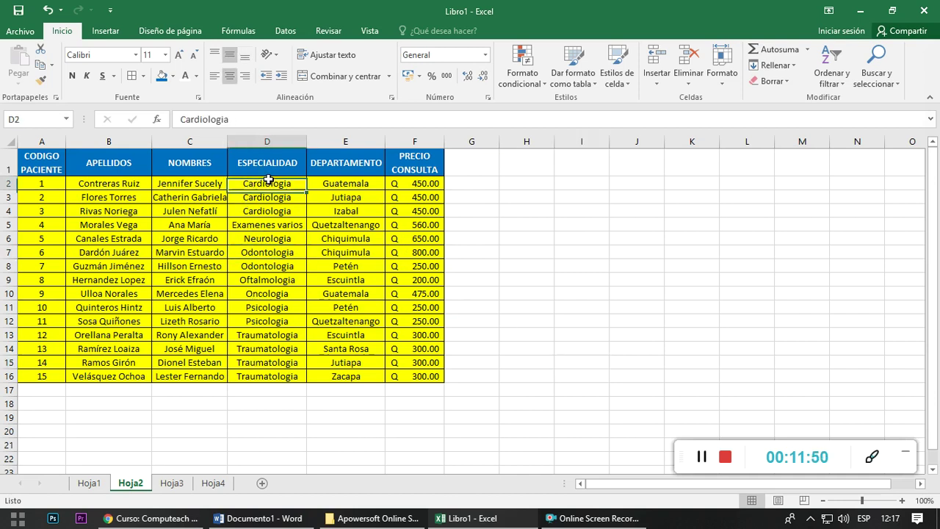
{"action": "left_click_drag", "start_coordinate": [269, 181], "coordinate": [259, 376]}
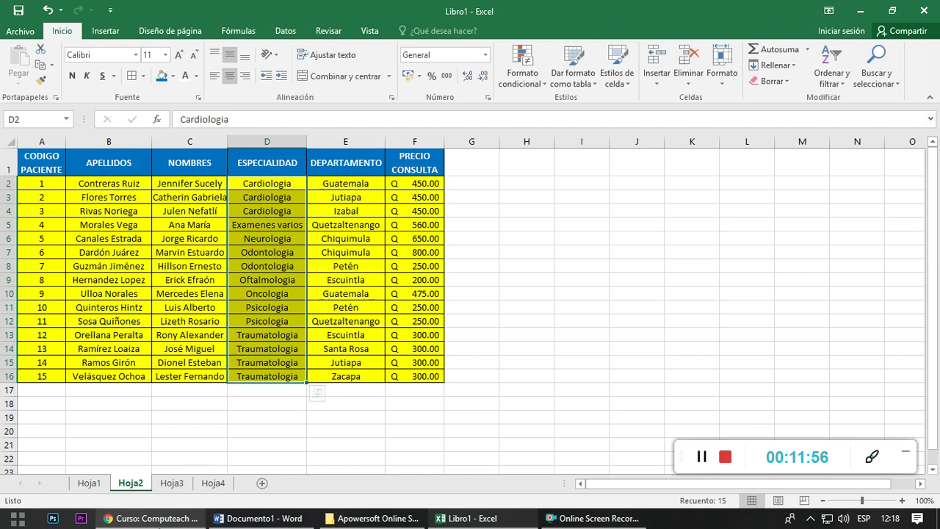
{"action": "left_click", "coordinate": [155, 518]}
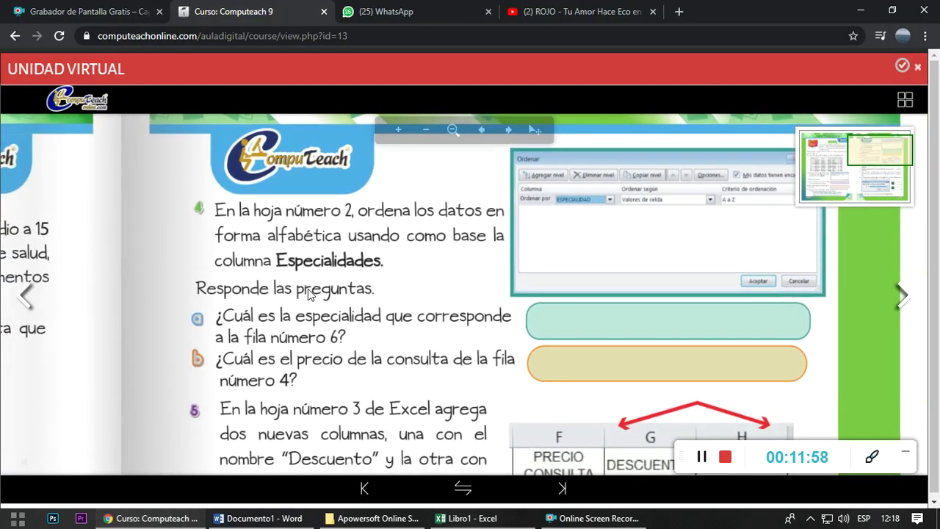
{"action": "scroll", "coordinate": [318, 301], "scroll_direction": "down", "scroll_amount": 2}
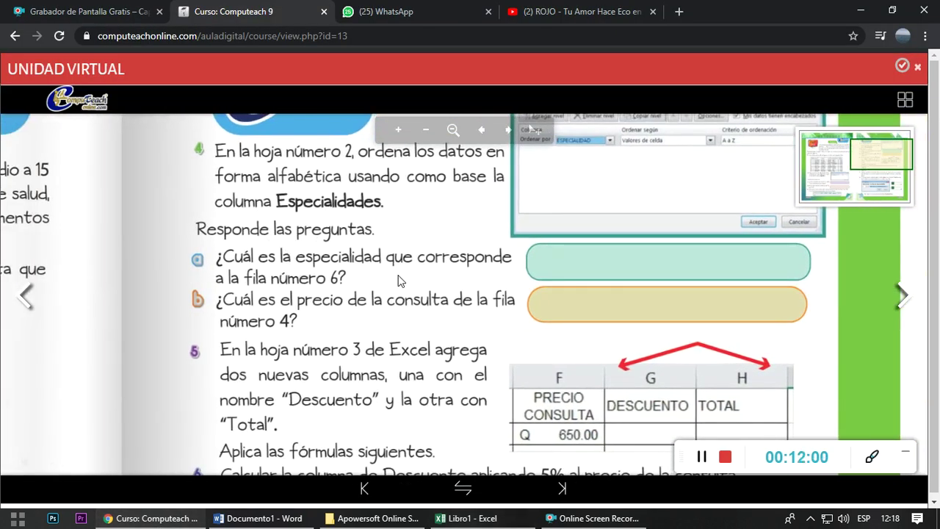
{"action": "left_click", "coordinate": [470, 518]}
{"action": "left_click", "coordinate": [80, 238]}
{"action": "left_click", "coordinate": [89, 252]}
{"action": "left_click", "coordinate": [151, 518]}
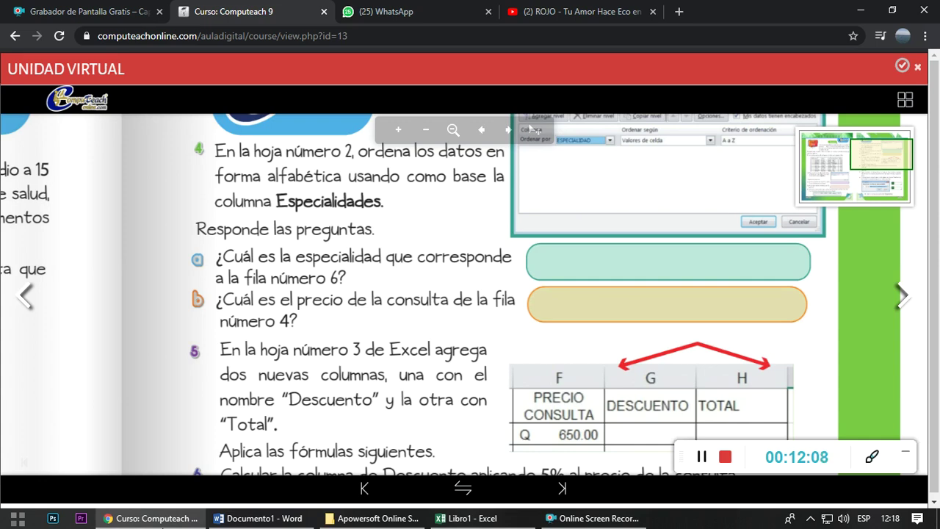
{"action": "key", "text": "alt+Tab"}
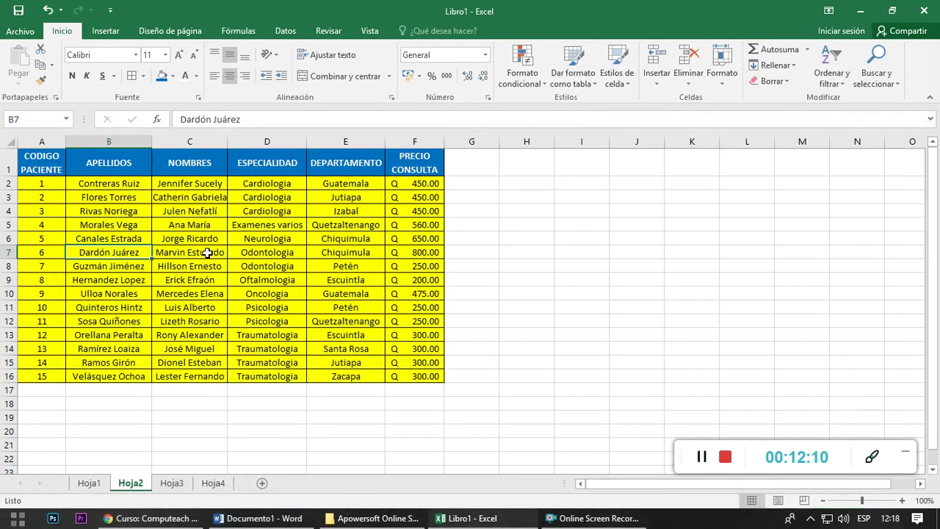
Step: Read patient 6's specialty, Odontologia, and patient 4's price, 560, against the course questions
{"action": "left_click", "coordinate": [236, 252]}
{"action": "left_click", "coordinate": [192, 518]}
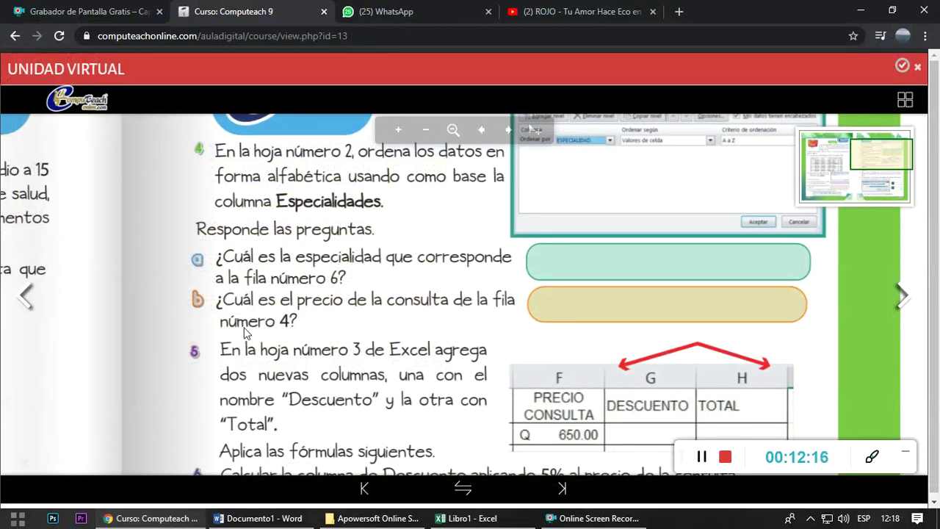
{"action": "left_click", "coordinate": [470, 518]}
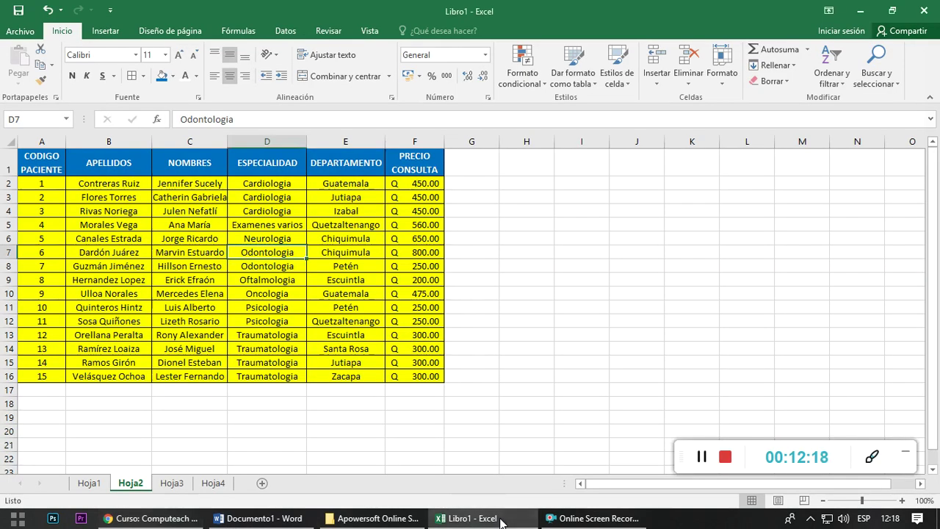
{"action": "left_click", "coordinate": [124, 228]}
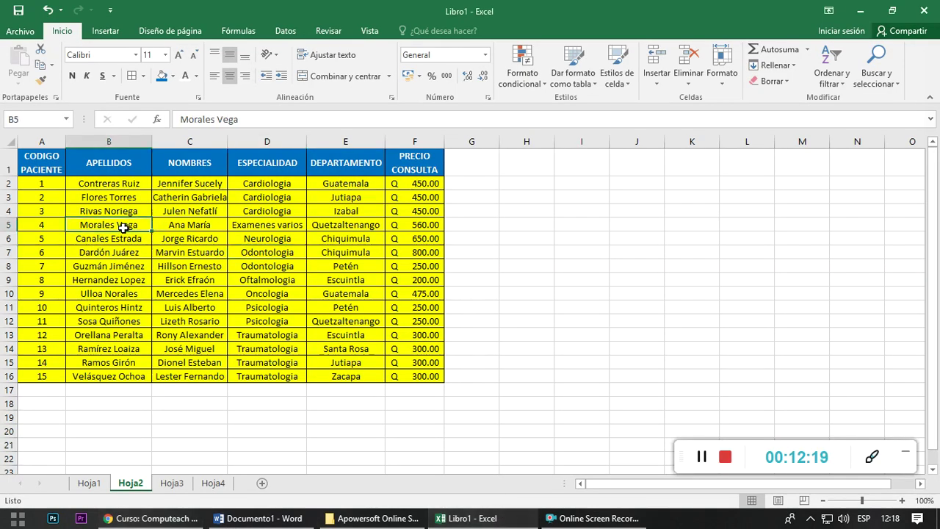
{"action": "left_click", "coordinate": [358, 223]}
{"action": "left_click", "coordinate": [437, 224]}
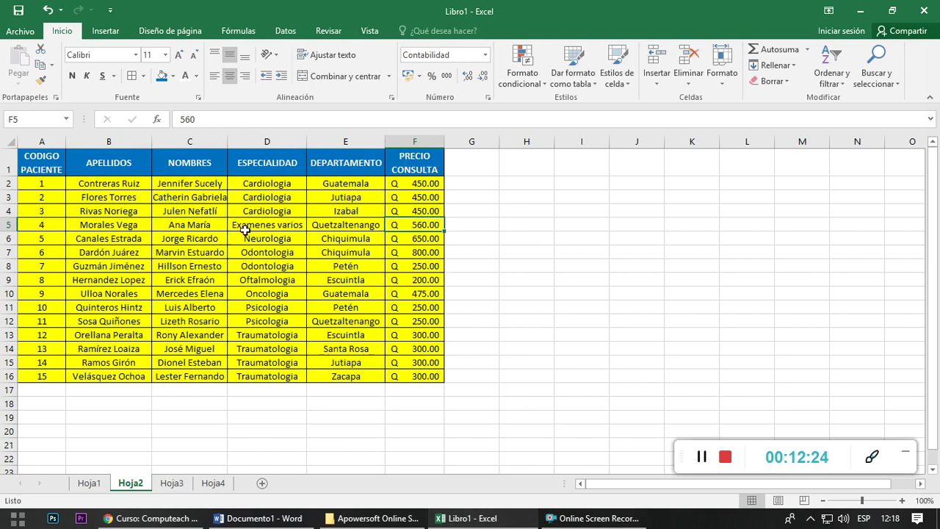
{"action": "left_click", "coordinate": [150, 518]}
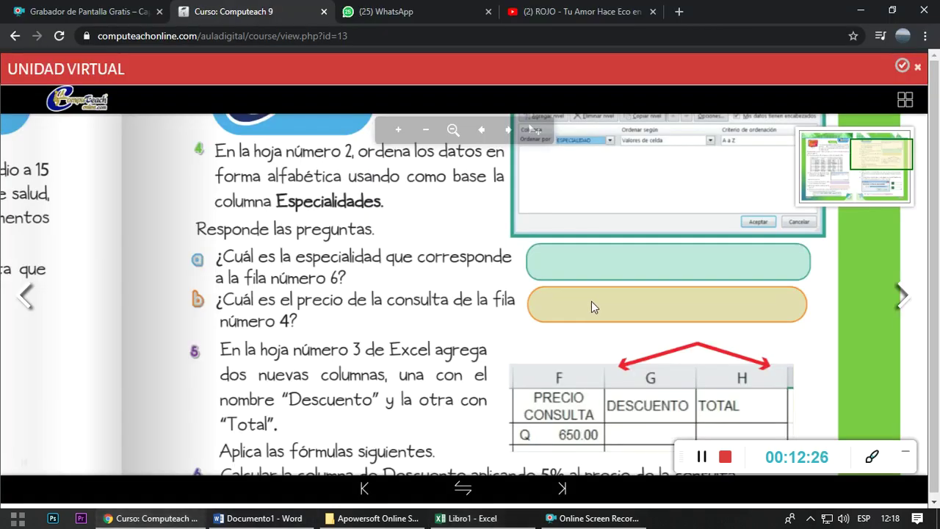
Step: Scroll the course page to the discount and total items 6–8, then go back to Excel
{"action": "scroll", "coordinate": [594, 297], "scroll_direction": "down", "scroll_amount": 2}
{"action": "scroll", "coordinate": [514, 286], "scroll_direction": "down", "scroll_amount": 1}
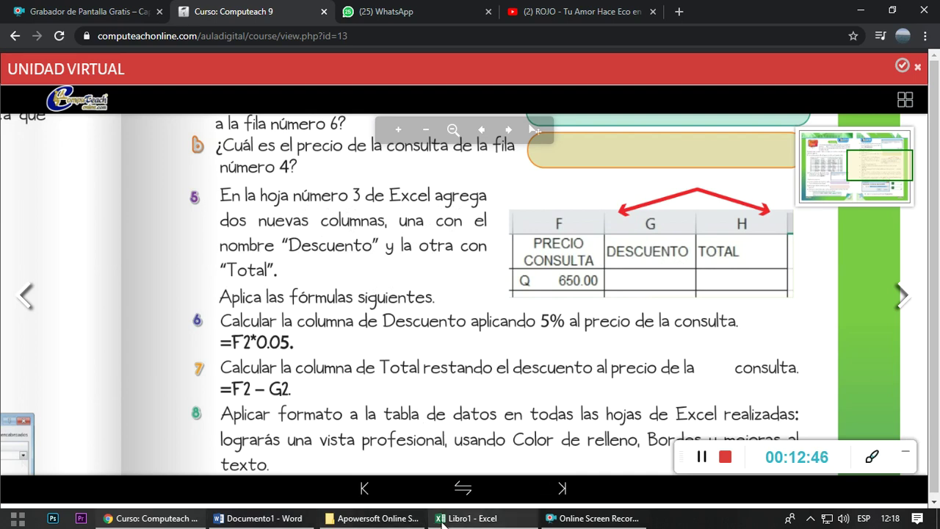
{"action": "left_click", "coordinate": [470, 518]}
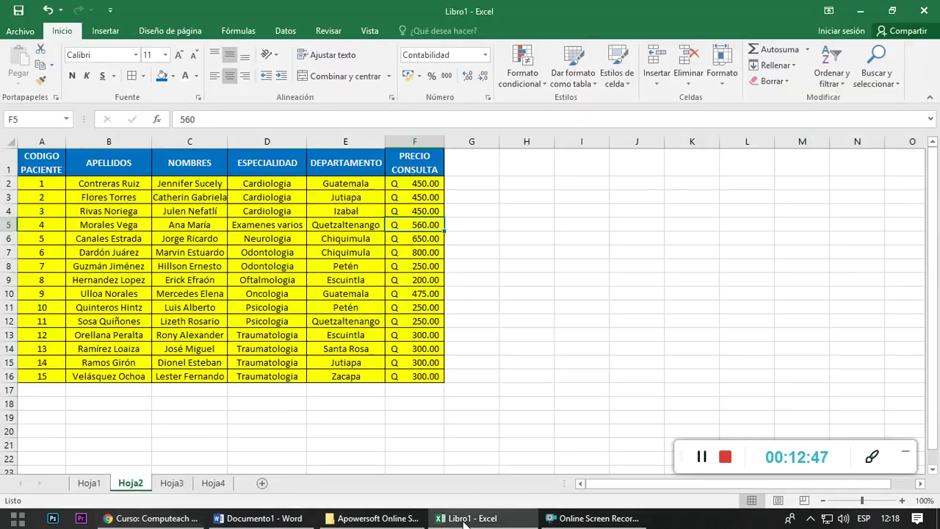
Step: On Hoja3, add headers DESCUENTO in G1 and TOTAL in H1
{"action": "left_click", "coordinate": [172, 483]}
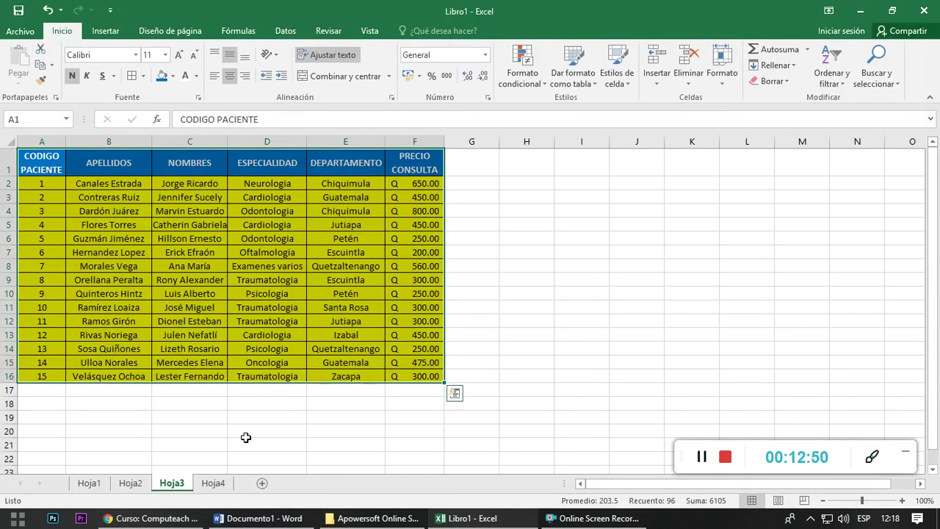
{"action": "left_click", "coordinate": [246, 436]}
{"action": "left_click", "coordinate": [510, 262]}
{"action": "left_click", "coordinate": [476, 168]}
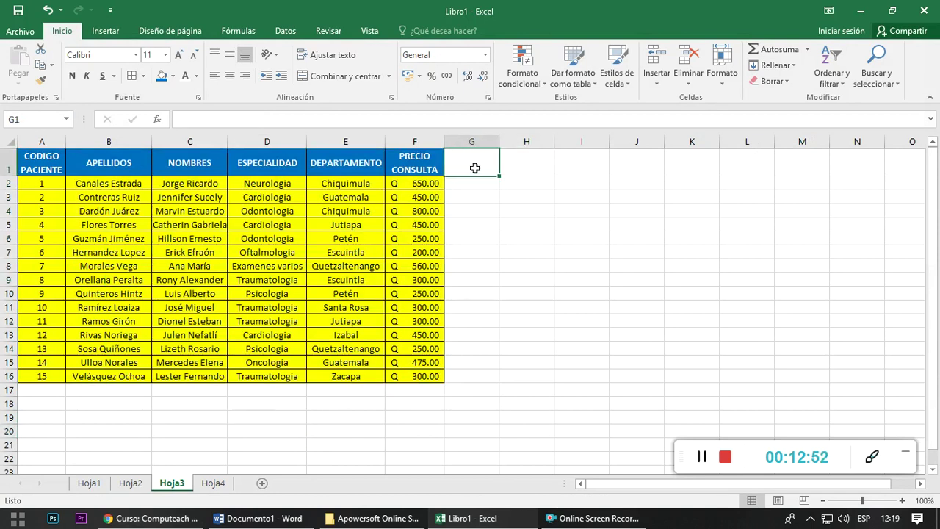
{"action": "type", "text": "DESCUE"}
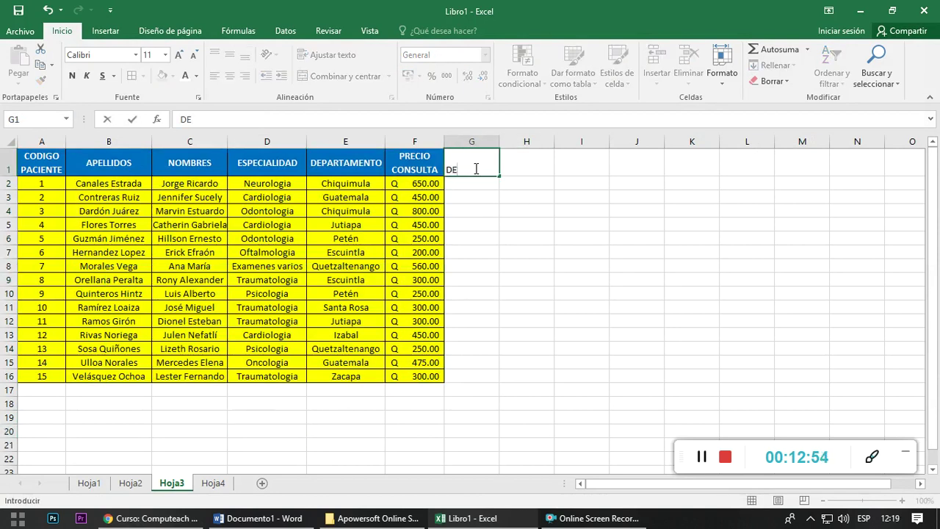
{"action": "type", "text": "NTO"}
{"action": "key", "text": "Tab"}
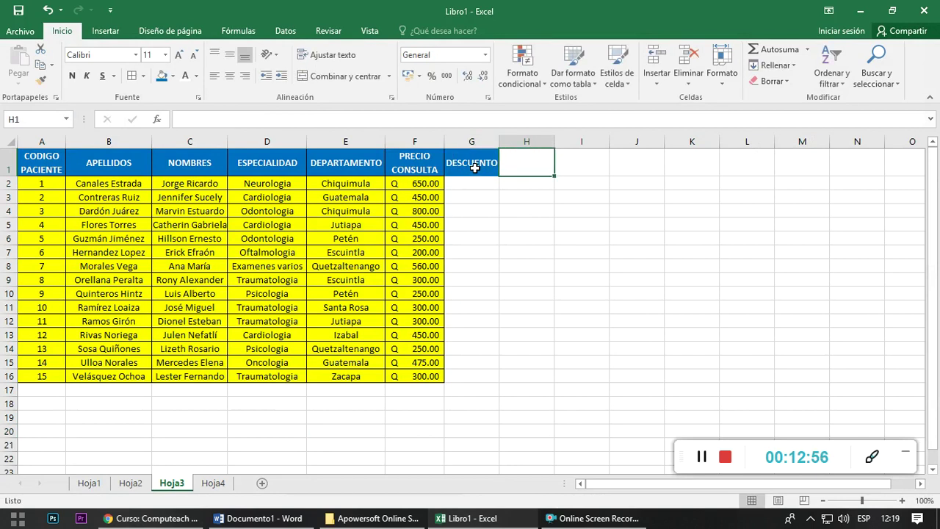
{"action": "type", "text": "NOTA"}
{"action": "key", "text": "BackSpace"}
{"action": "key", "text": "BackSpace"}
{"action": "key", "text": "BackSpace"}
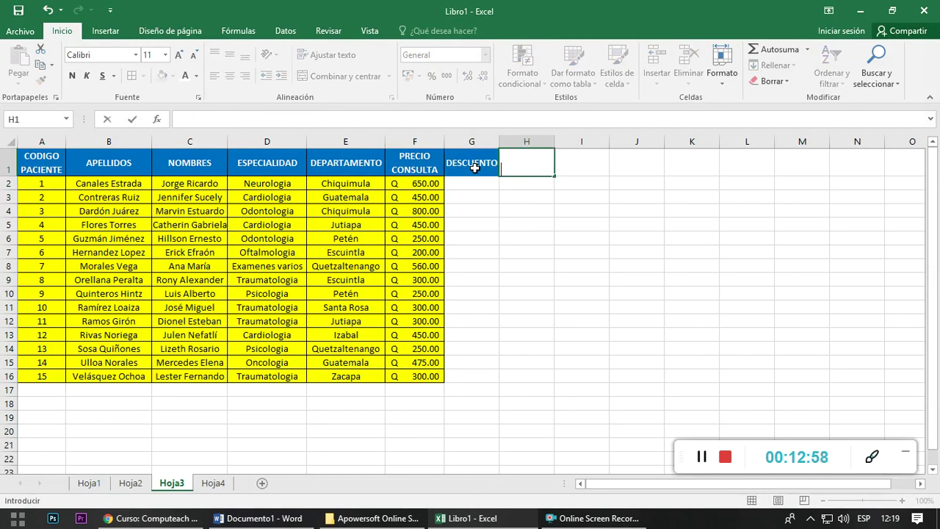
{"action": "type", "text": "TAL"}
{"action": "key", "text": "Return"}
{"action": "key", "text": "Return"}
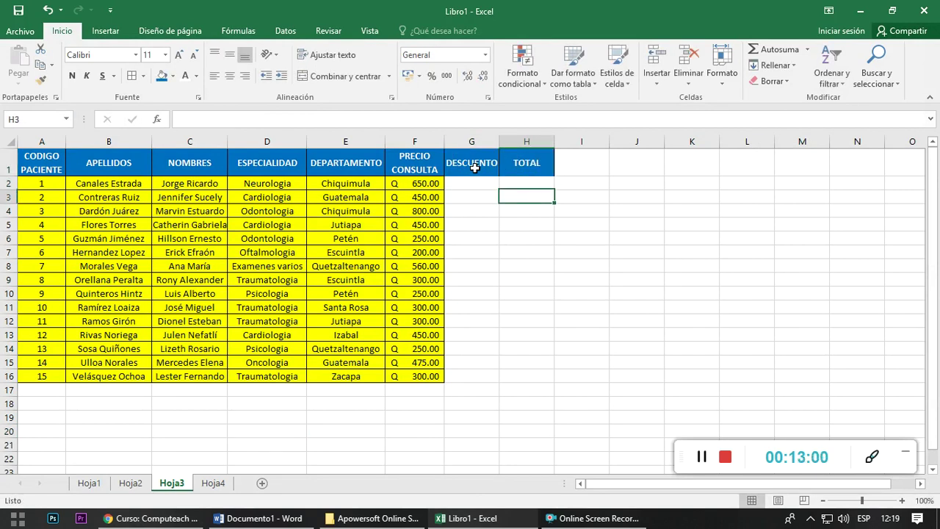
{"action": "key", "text": "Left"}
{"action": "key", "text": "Up"}
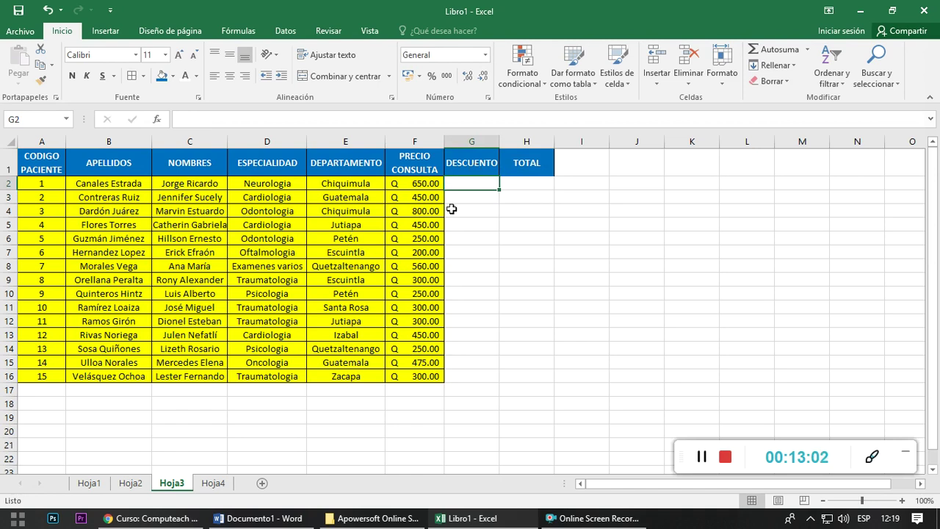
Step: Give G2:H16 a yellow fill and all borders
{"action": "left_click_drag", "start_coordinate": [452, 182], "coordinate": [522, 378]}
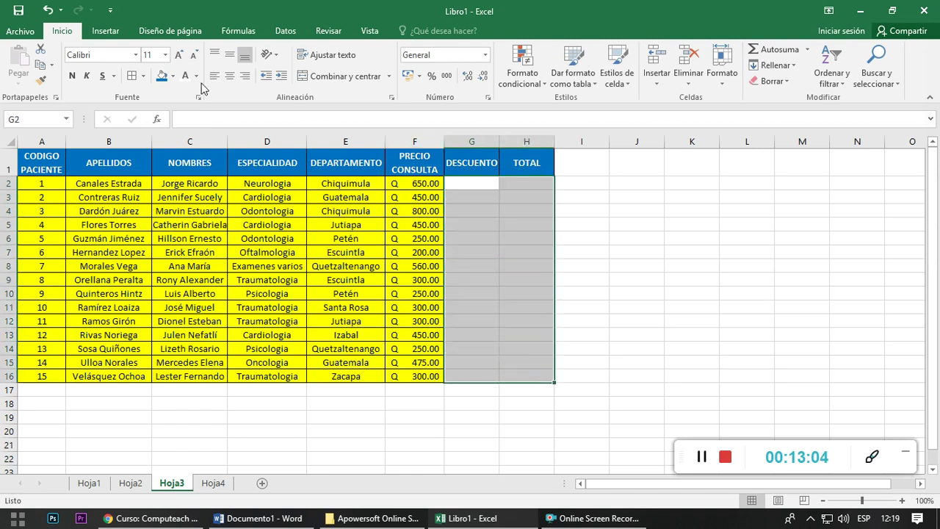
{"action": "left_click", "coordinate": [174, 75]}
{"action": "left_click", "coordinate": [198, 182]}
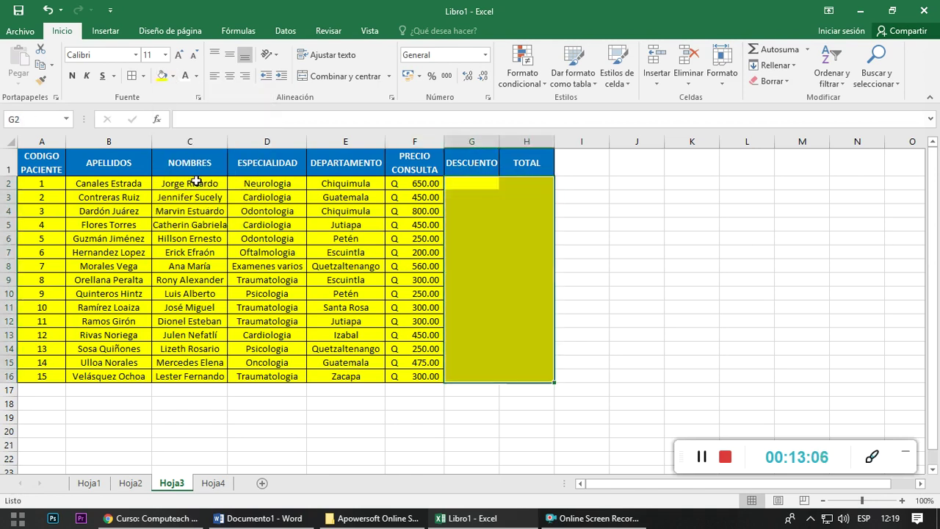
{"action": "left_click", "coordinate": [130, 78]}
{"action": "left_click", "coordinate": [495, 260]}
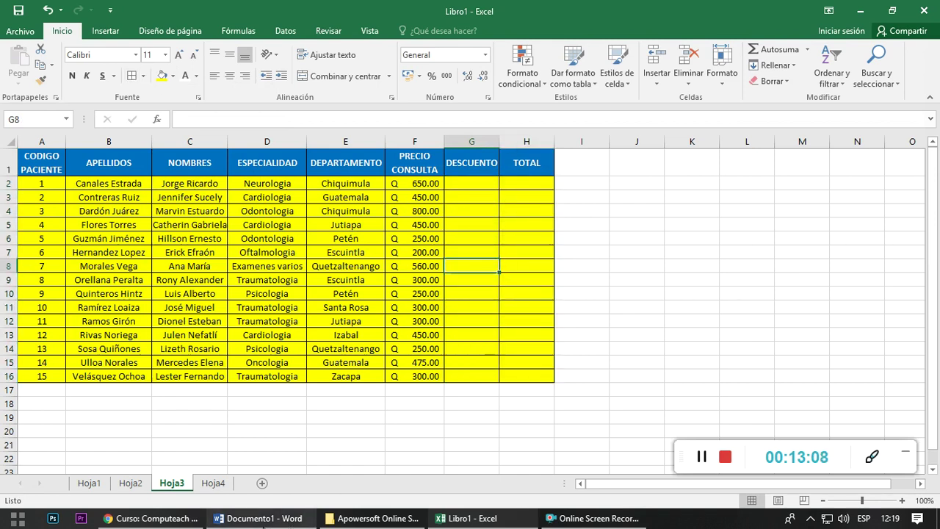
Step: Switch to the course page and scroll through the formula instructions
{"action": "left_click", "coordinate": [155, 518]}
{"action": "scroll", "coordinate": [448, 342], "scroll_direction": "down", "scroll_amount": 1}
{"action": "scroll", "coordinate": [448, 349], "scroll_direction": "up", "scroll_amount": 2}
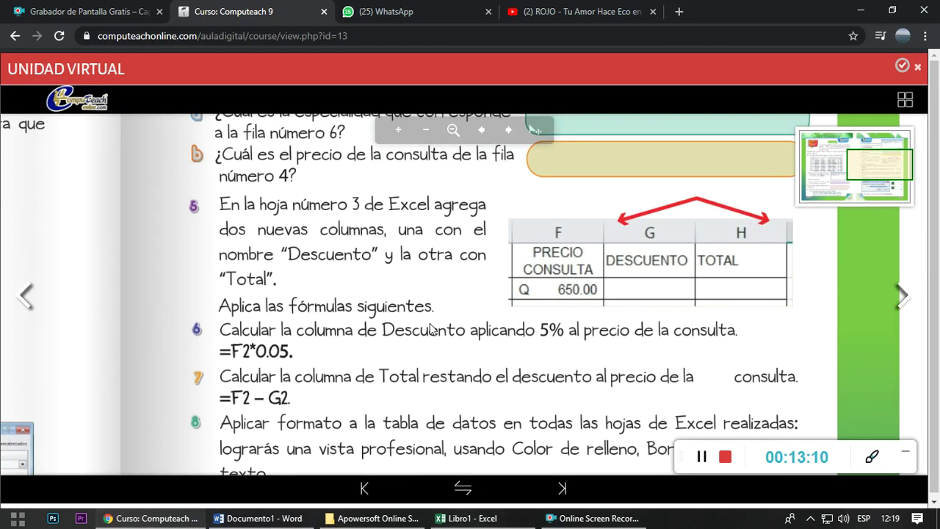
Step: Scroll the flipbook down to read item 9, then go back to Excel
{"action": "scroll", "coordinate": [372, 300], "scroll_direction": "down", "scroll_amount": 1}
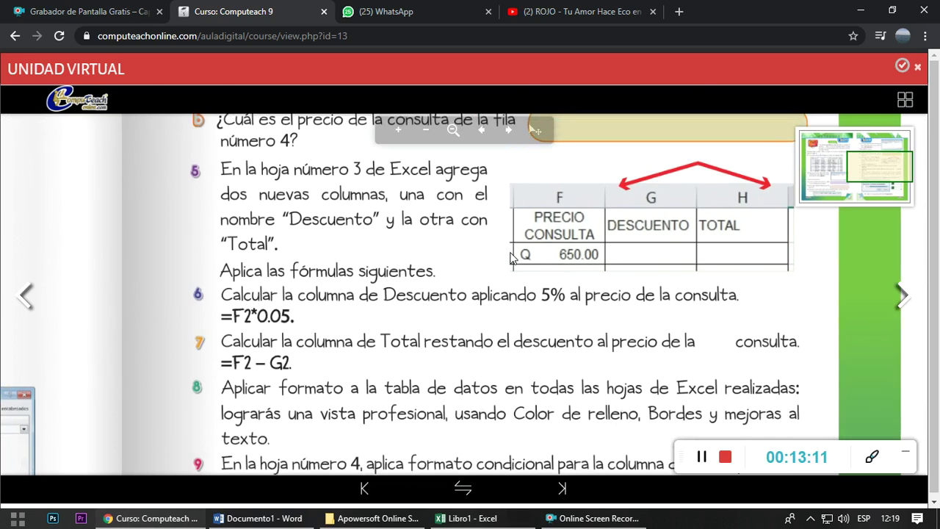
{"action": "scroll", "coordinate": [370, 265], "scroll_direction": "down", "scroll_amount": 1}
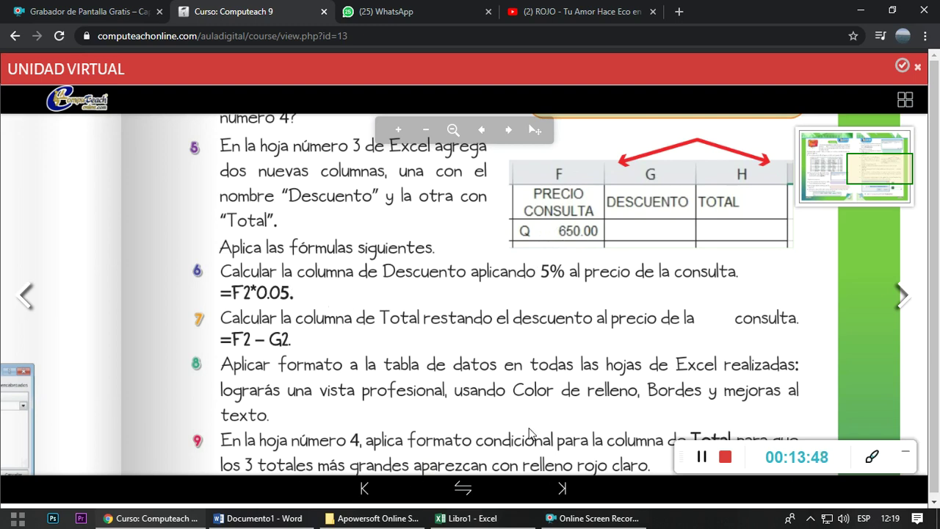
{"action": "left_click", "coordinate": [499, 520]}
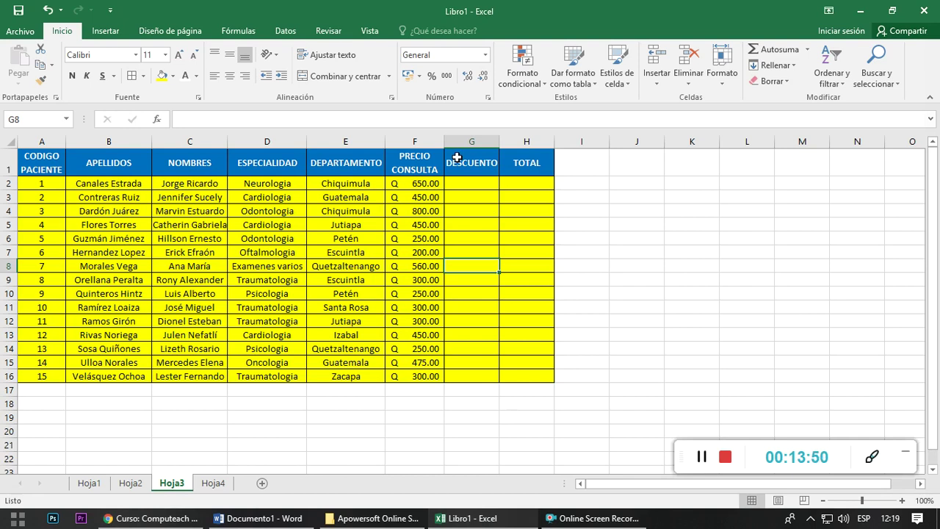
Step: Enter =F2*0.05 in G2 after checking the course formula, then review the Q 32.50 result
{"action": "left_click", "coordinate": [470, 184]}
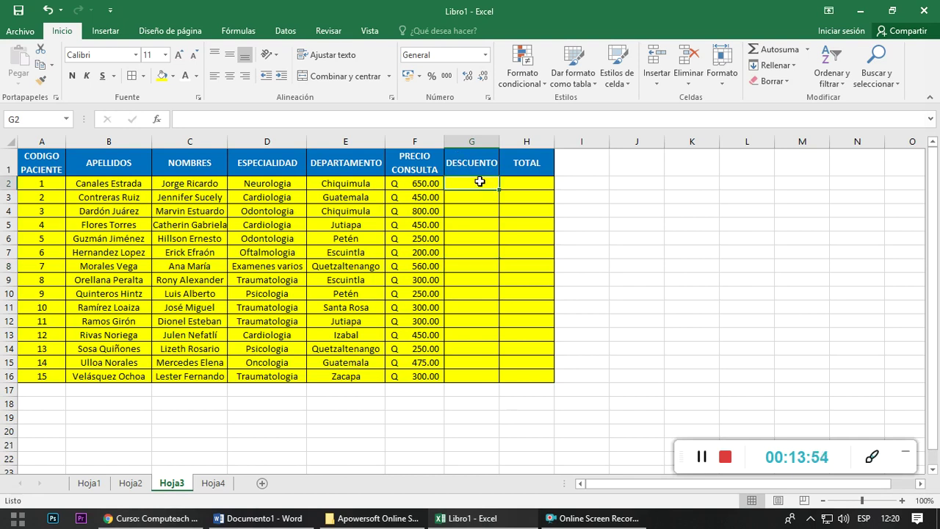
{"action": "type", "text": "="}
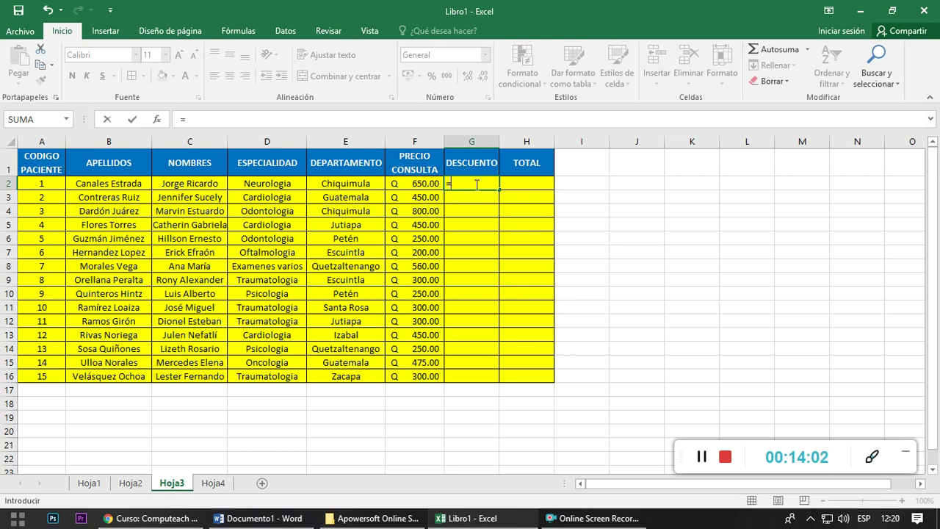
{"action": "type", "text": "F2"}
{"action": "key", "text": "BackSpace"}
{"action": "key", "text": "BackSpace"}
{"action": "left_click", "coordinate": [417, 183]}
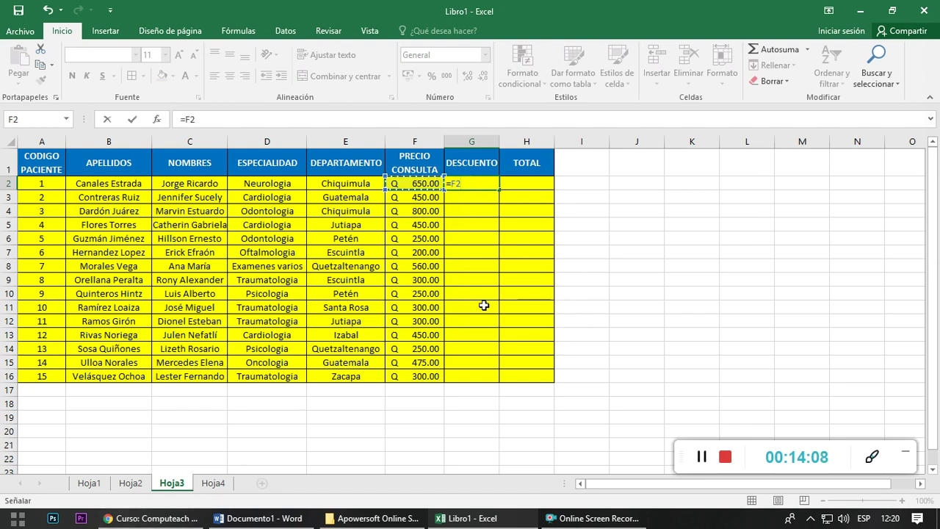
{"action": "type", "text": "*"}
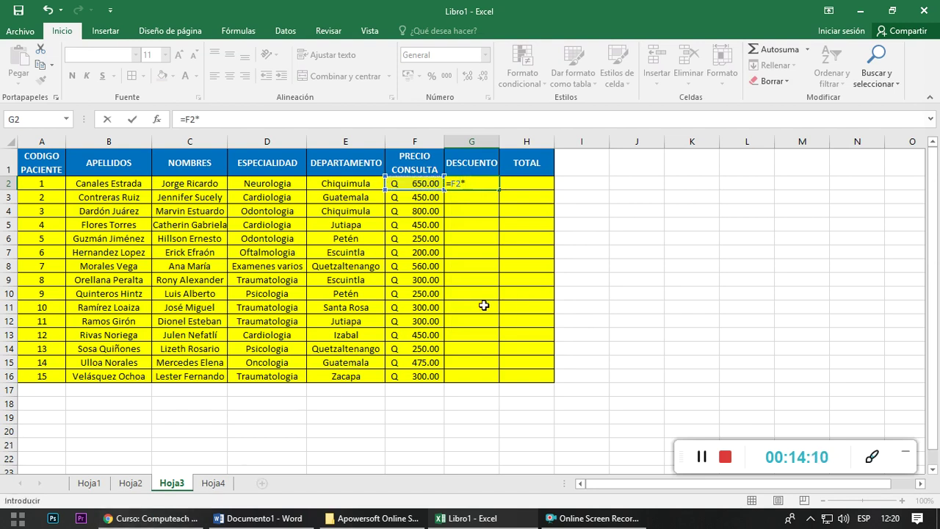
{"action": "type", "text": "0.0"}
{"action": "type", "text": "5"}
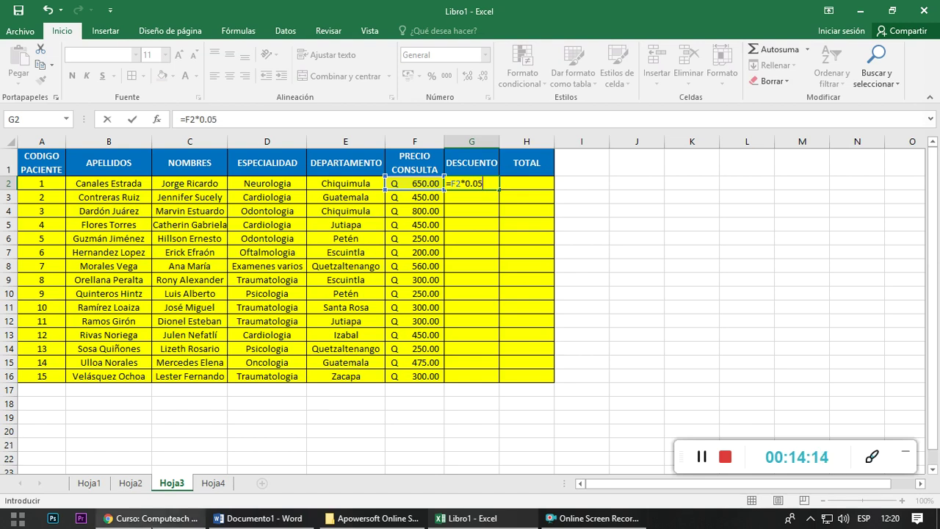
{"action": "left_click", "coordinate": [152, 523]}
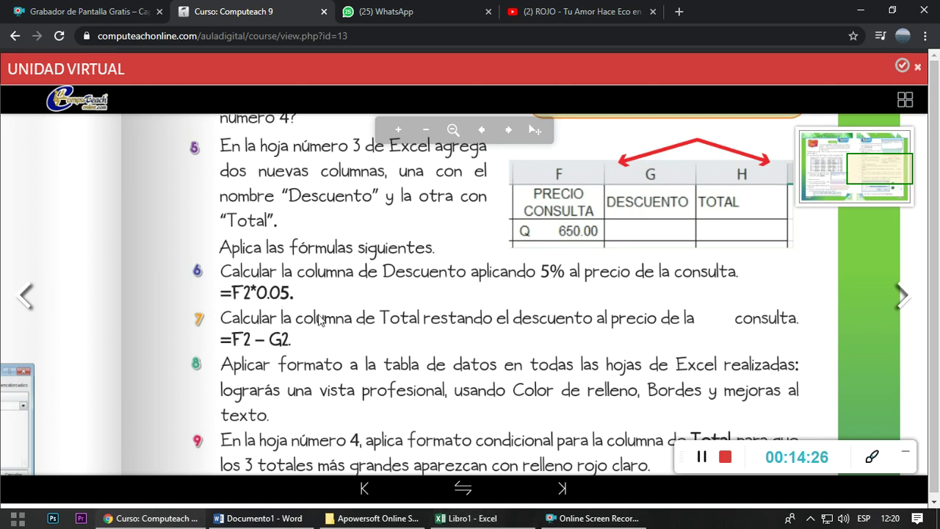
{"action": "mouse_move", "coordinate": [471, 518]}
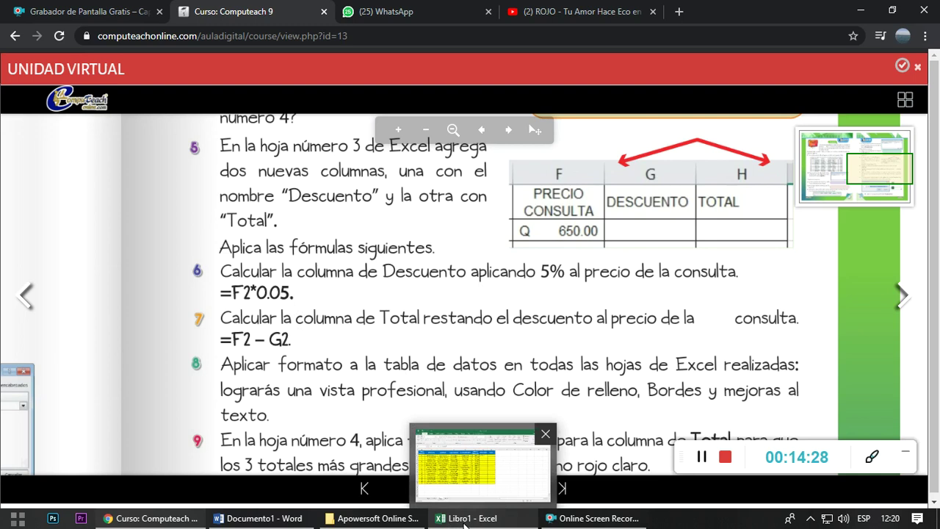
{"action": "left_click", "coordinate": [464, 518]}
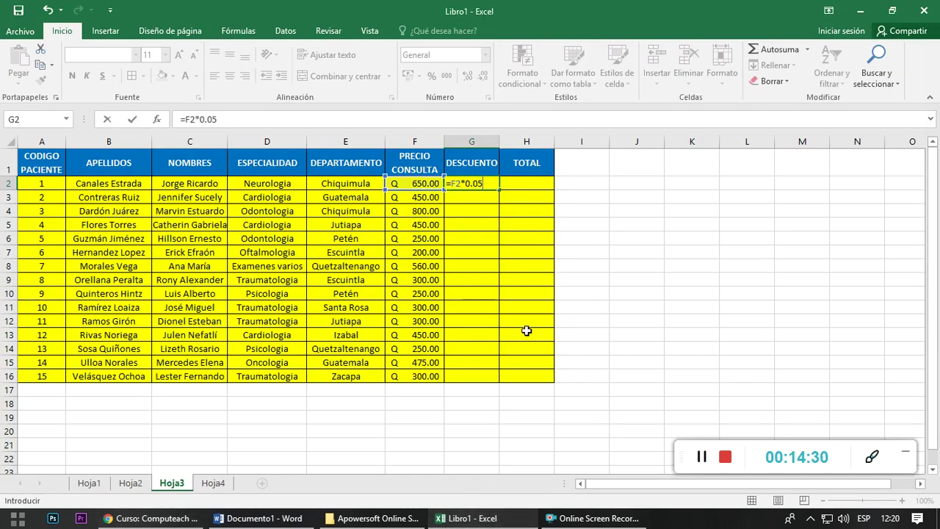
{"action": "key", "text": "Return"}
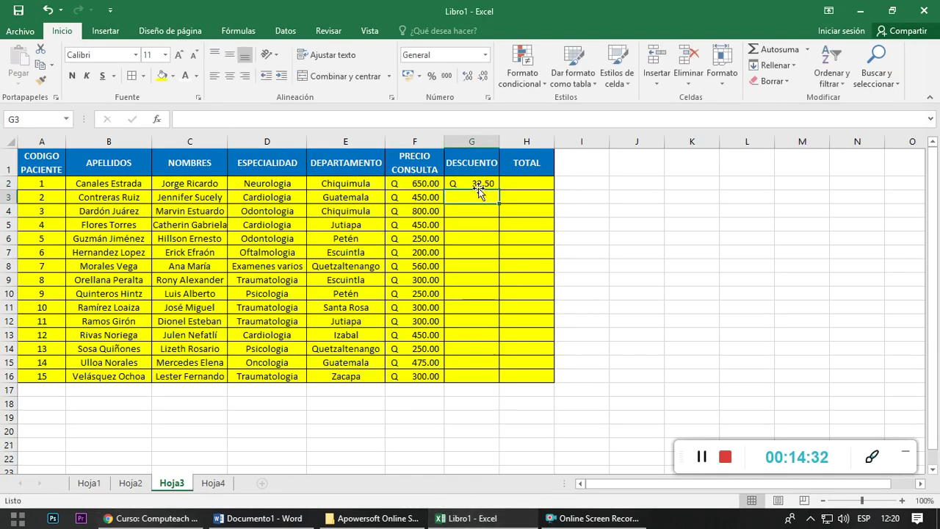
{"action": "left_click", "coordinate": [481, 184]}
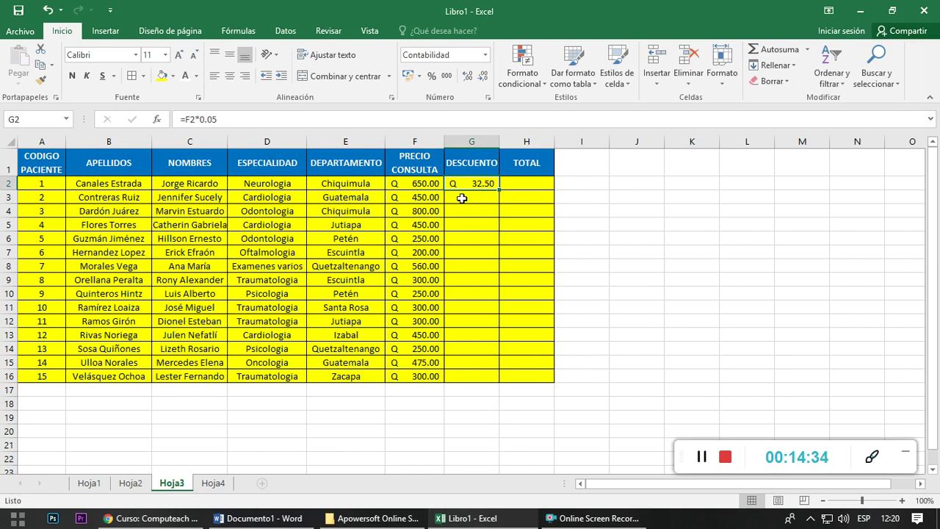
{"action": "left_click", "coordinate": [441, 185]}
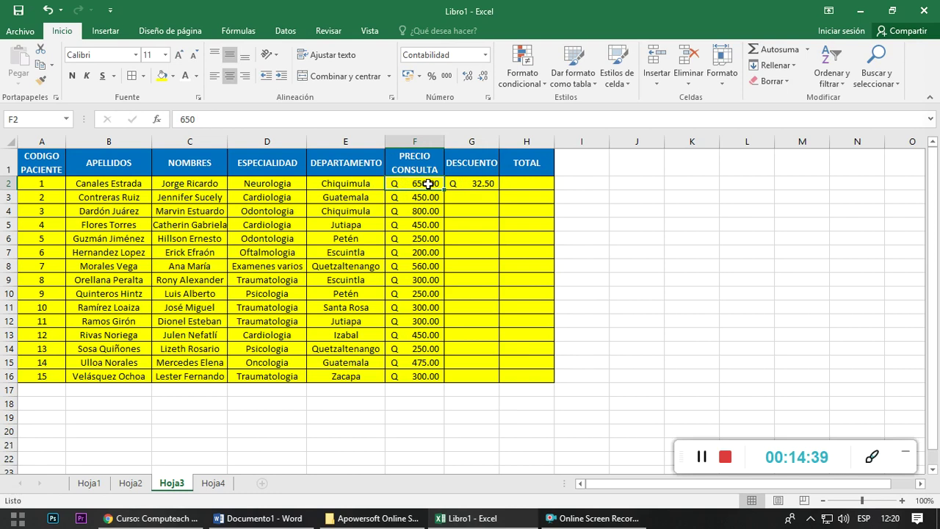
{"action": "left_click", "coordinate": [459, 182]}
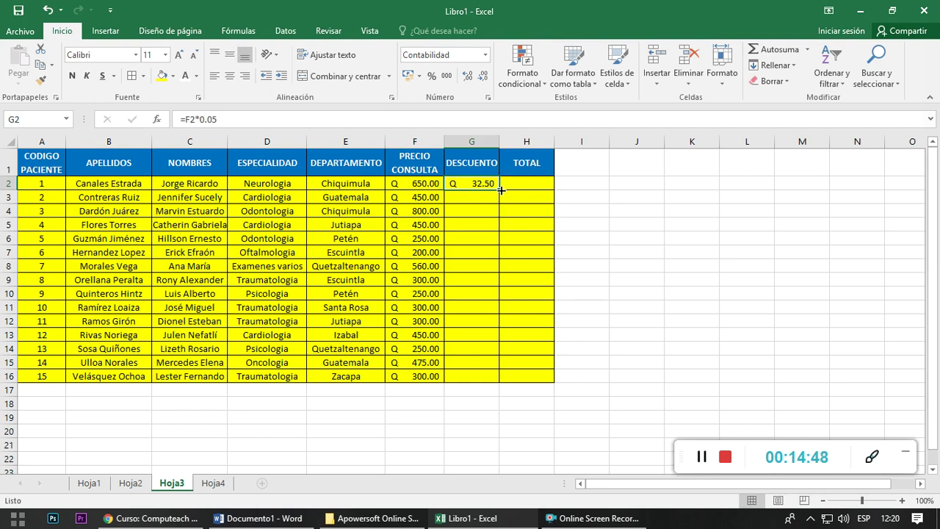
Step: Enter the 5% discount formula in G3, referencing F3
{"action": "left_click", "coordinate": [469, 195]}
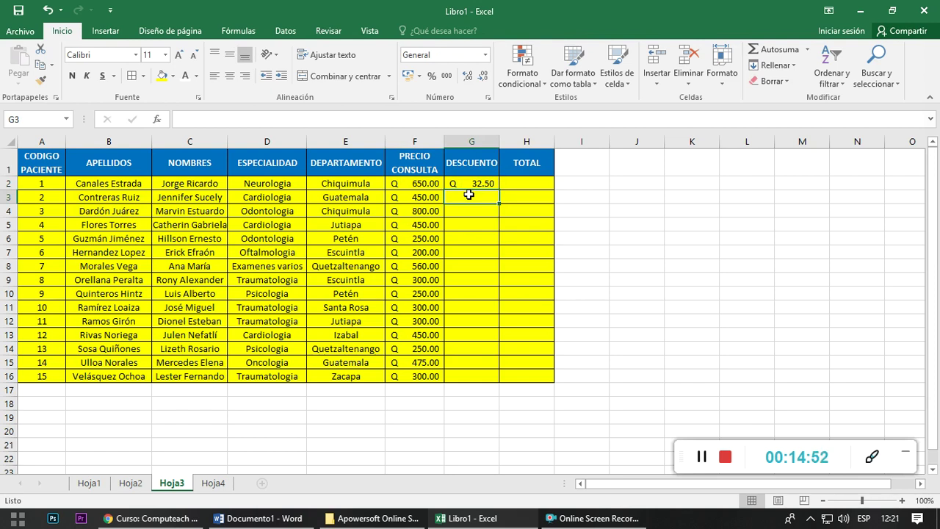
{"action": "type", "text": "="}
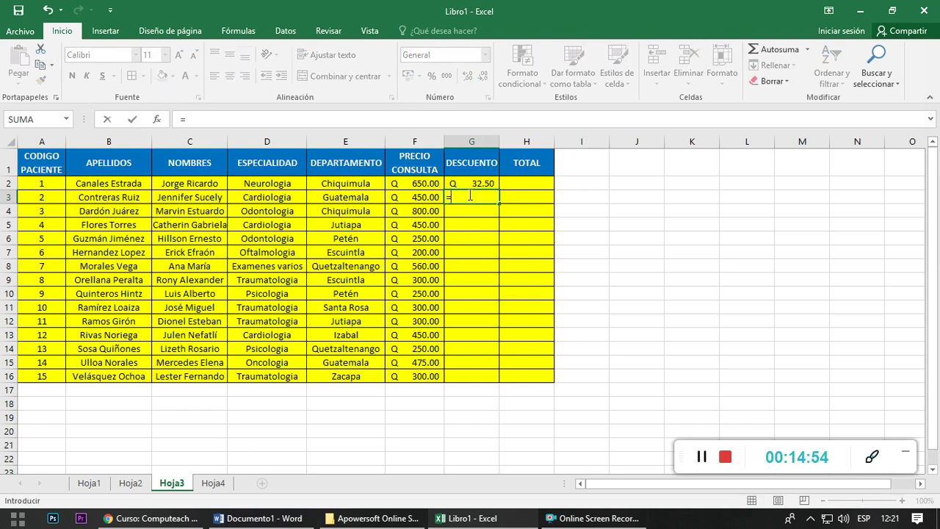
{"action": "left_click", "coordinate": [417, 196]}
{"action": "type", "text": "*0.05"}
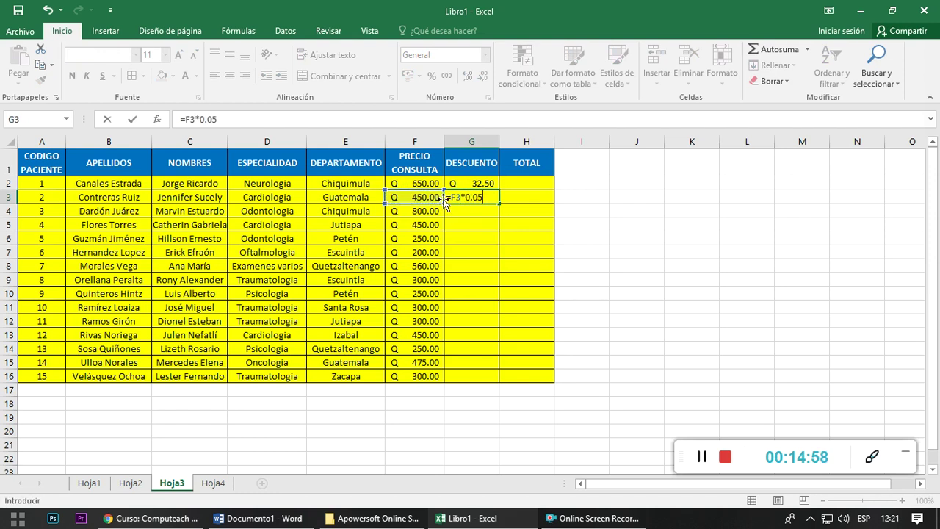
{"action": "key", "text": "Return"}
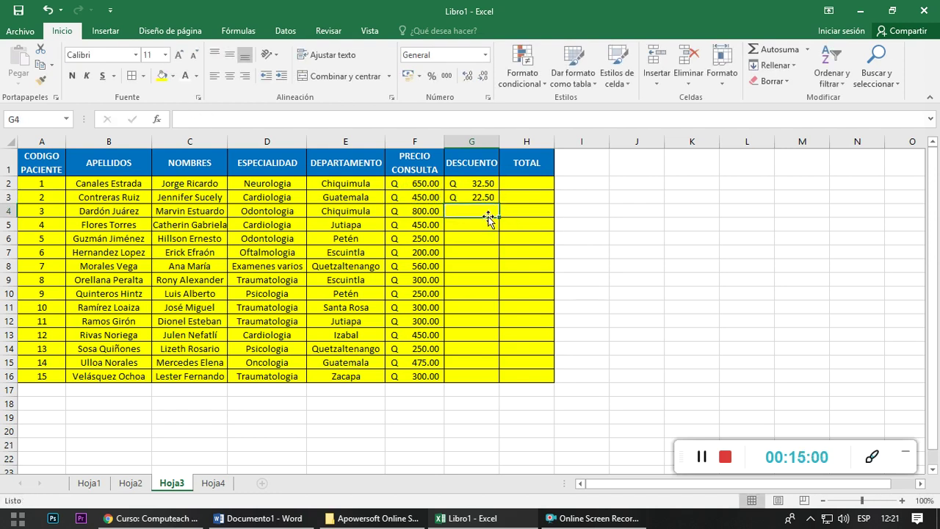
Step: Enter the 5% discount formula in G4 from F4, then drag it down toward row 16
{"action": "type", "text": "="}
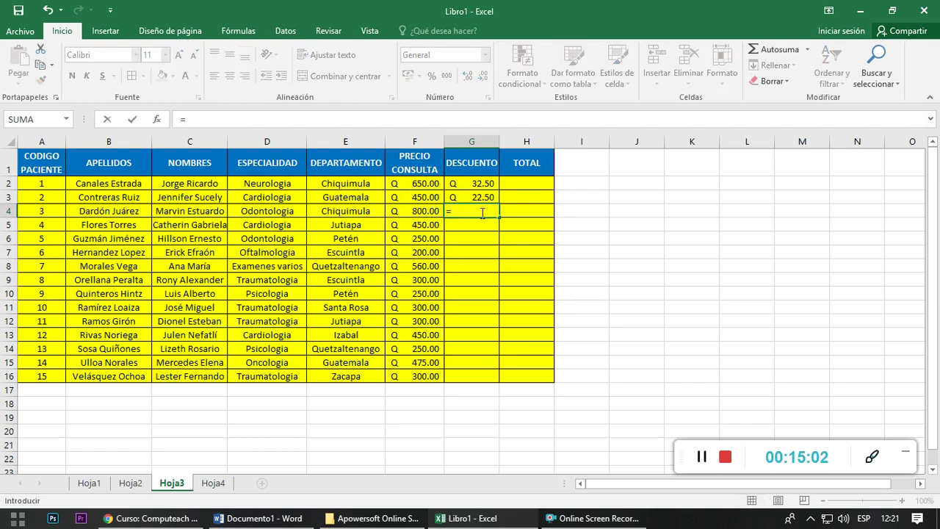
{"action": "left_click", "coordinate": [420, 209]}
{"action": "type", "text": "*0.05"}
{"action": "key", "text": "Return"}
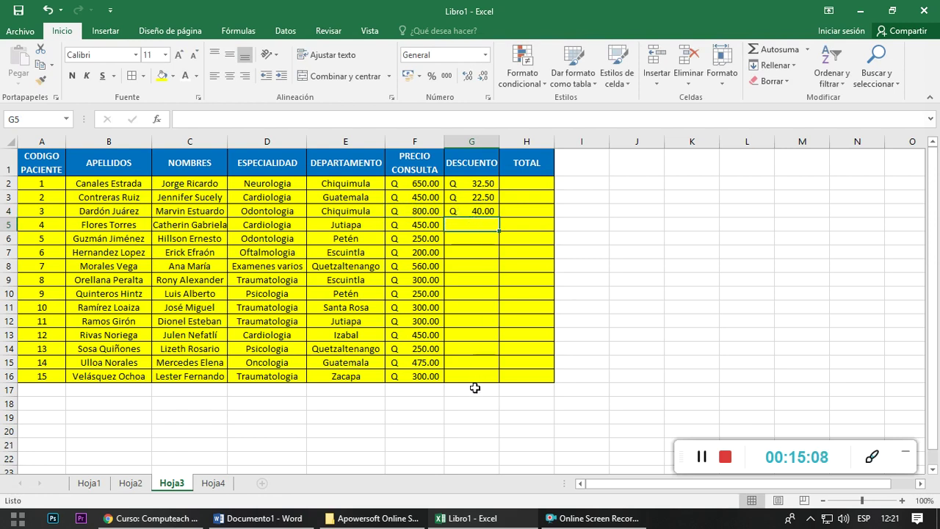
{"action": "left_click", "coordinate": [480, 213]}
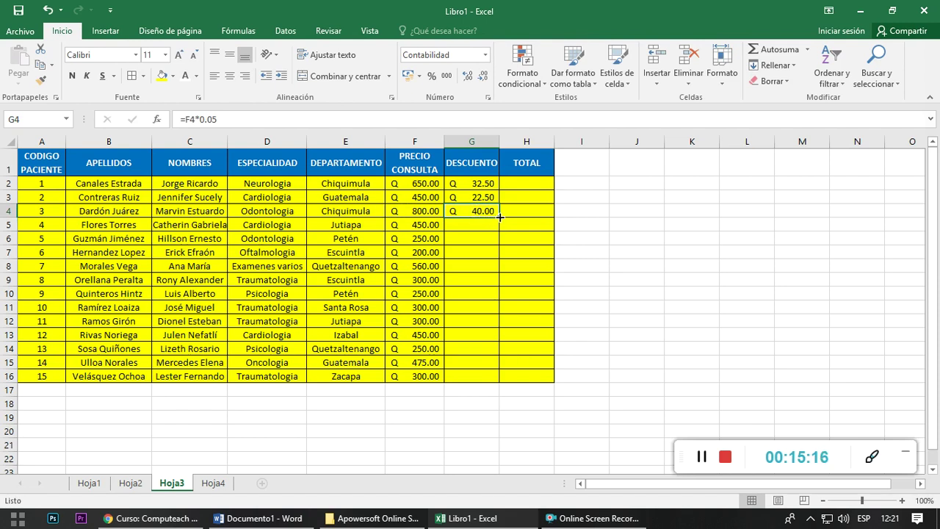
{"action": "left_click_drag", "start_coordinate": [500, 217], "coordinate": [490, 387]}
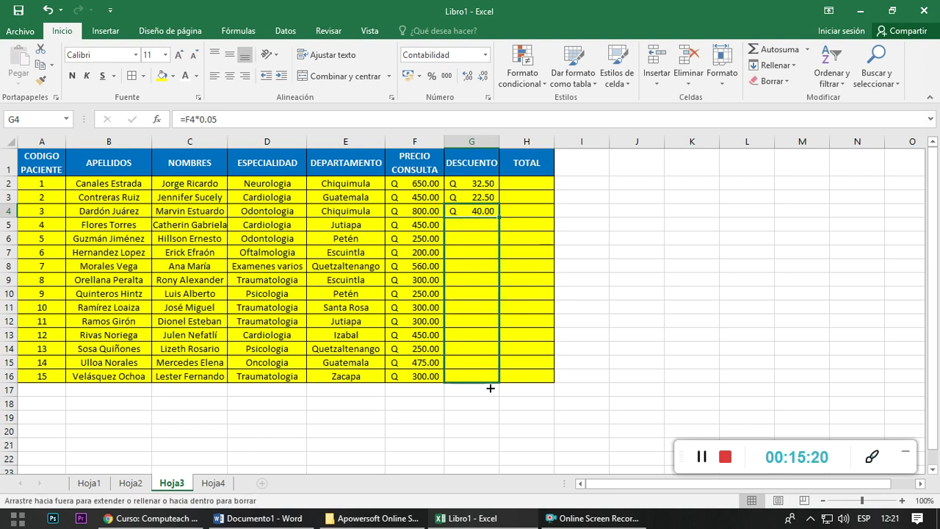
Step: Fill G2's 5% discount formula down to G16 for all 15 patients, then return to the course page
{"action": "left_click", "coordinate": [492, 326]}
{"action": "left_click", "coordinate": [492, 356]}
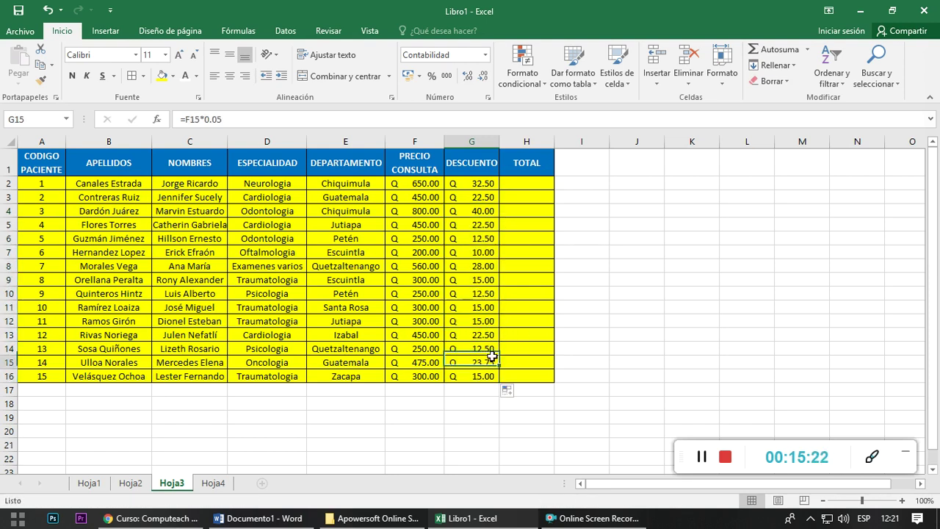
{"action": "key", "text": "Up"}
{"action": "key", "text": "Up"}
{"action": "key", "text": "Up"}
{"action": "key", "text": "Up"}
{"action": "key", "text": "Up"}
{"action": "key", "text": "Up"}
{"action": "key", "text": "Up"}
{"action": "key", "text": "Down"}
{"action": "key", "text": "Down"}
{"action": "key", "text": "Down"}
{"action": "key", "text": "Down"}
{"action": "key", "text": "Down"}
{"action": "key", "text": "Down"}
{"action": "key", "text": "Down"}
{"action": "key", "text": "Down"}
{"action": "key", "text": "Down"}
{"action": "key", "text": "Up"}
{"action": "key", "text": "Up"}
{"action": "key", "text": "Up"}
{"action": "key", "text": "Up"}
{"action": "key", "text": "Up"}
{"action": "key", "text": "Up"}
{"action": "key", "text": "Up"}
{"action": "key", "text": "Up"}
{"action": "key", "text": "Up"}
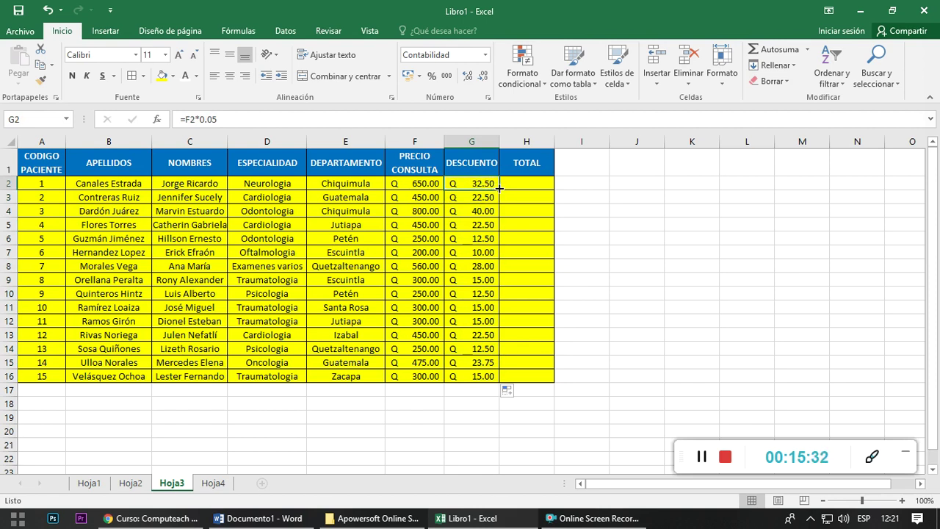
{"action": "left_click_drag", "start_coordinate": [499, 189], "coordinate": [508, 376]}
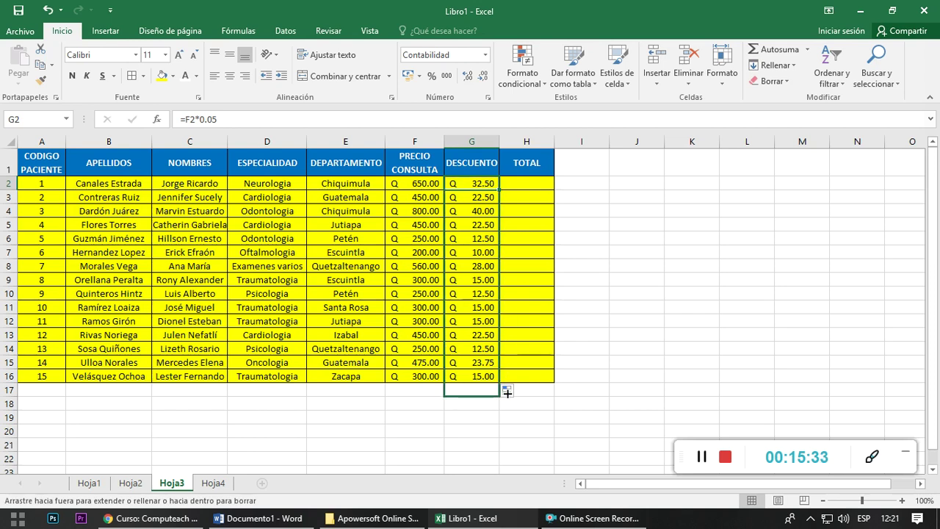
{"action": "left_click", "coordinate": [517, 316]}
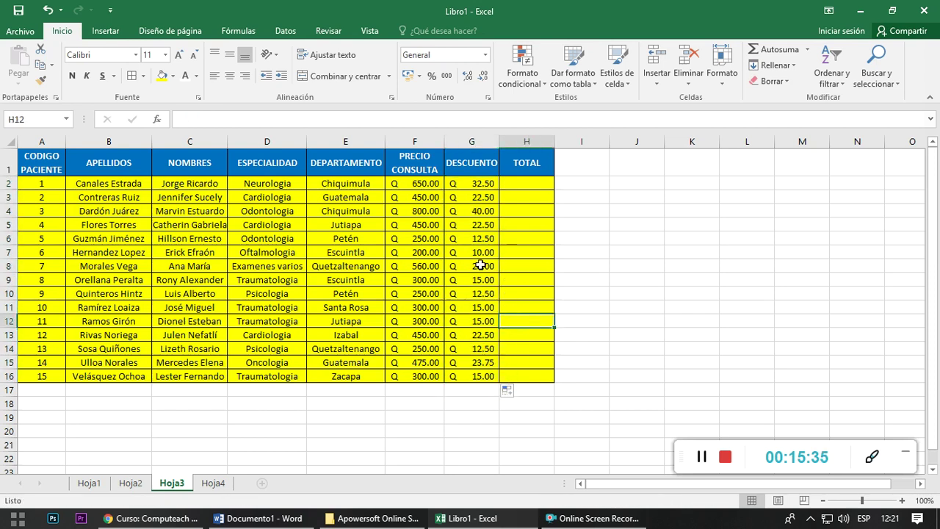
{"action": "left_click", "coordinate": [150, 518]}
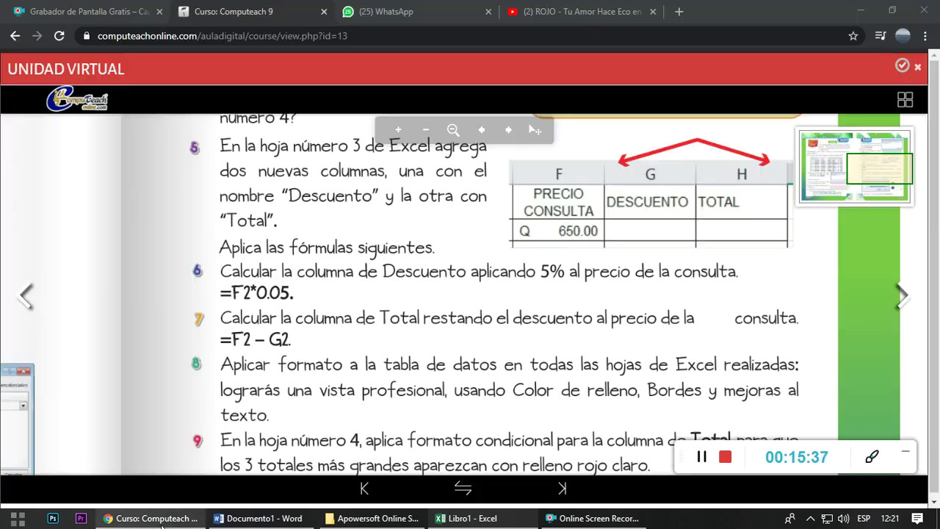
Step: Read step 7's Total formula =F2 – G2 in the course book, then go back to Excel
{"action": "scroll", "coordinate": [341, 310], "scroll_direction": "down", "scroll_amount": 2}
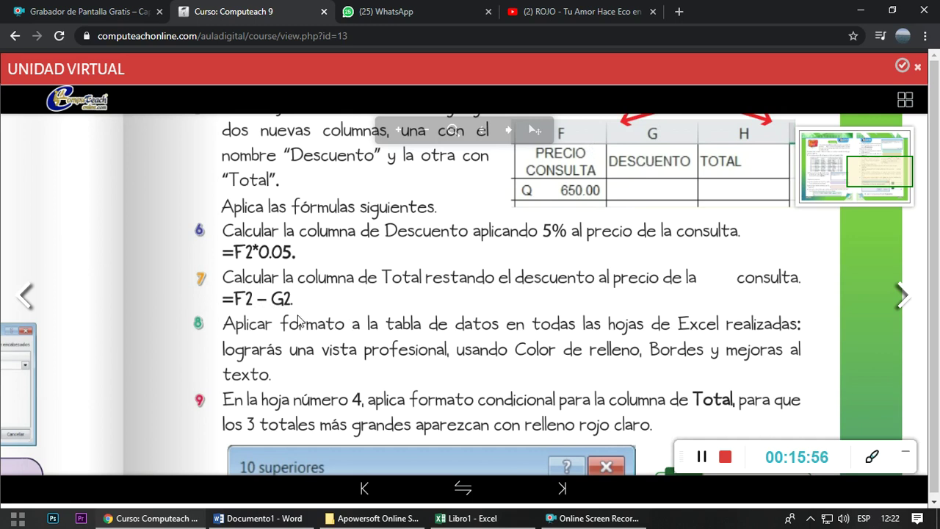
{"action": "left_click", "coordinate": [470, 518]}
Step: Enter =F2-G2 in H2 so the first patient's TOTAL shows Q 617.50
{"action": "left_click", "coordinate": [532, 188]}
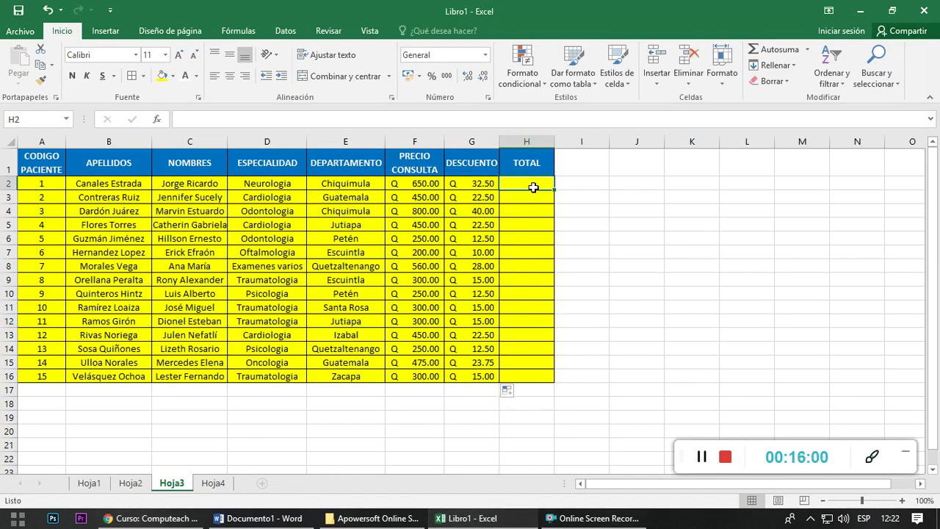
{"action": "type", "text": "="}
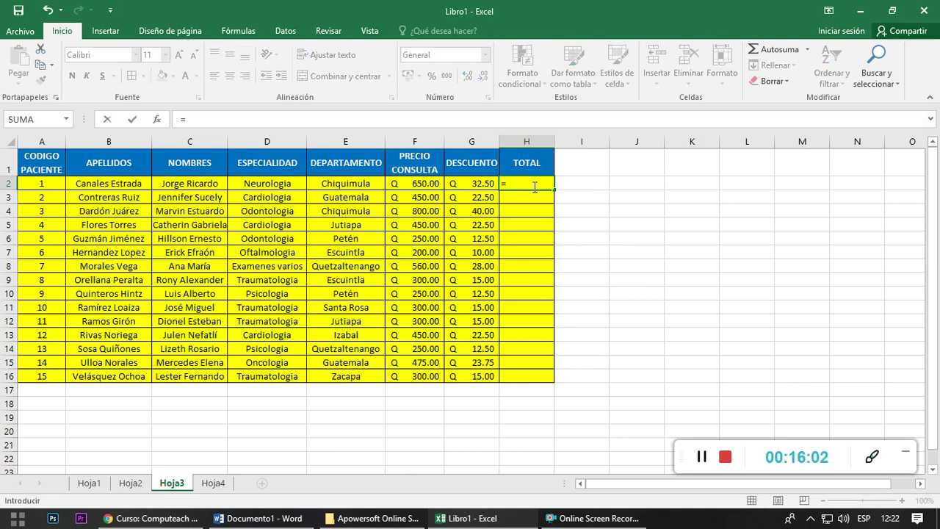
{"action": "type", "text": "F2-G2"}
{"action": "key", "text": "BackSpace"}
{"action": "key", "text": "BackSpace"}
{"action": "key", "text": "BackSpace"}
{"action": "key", "text": "BackSpace"}
{"action": "key", "text": "BackSpace"}
{"action": "left_click", "coordinate": [425, 183]}
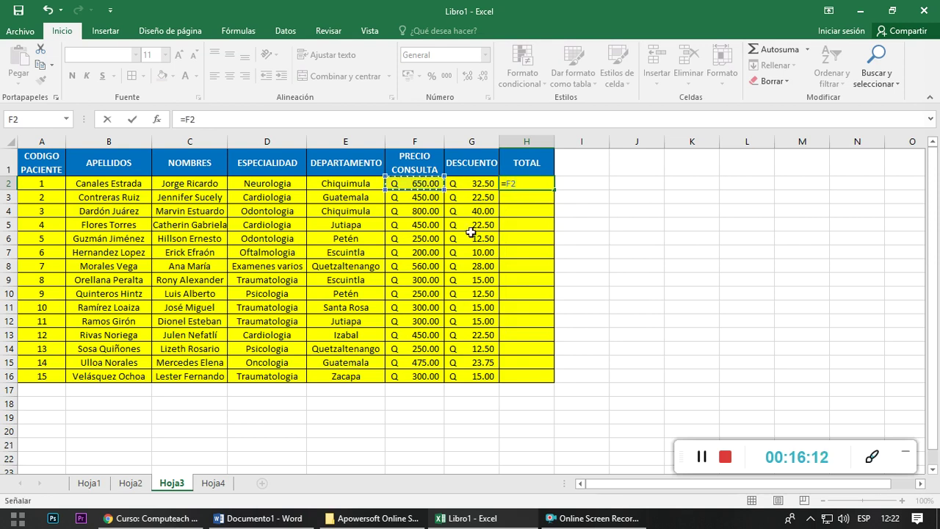
{"action": "type", "text": "-"}
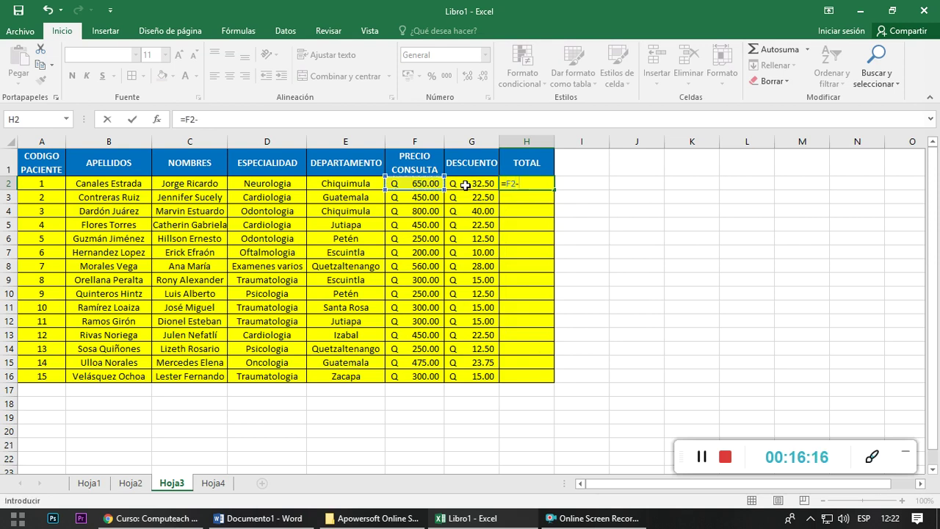
{"action": "left_click", "coordinate": [470, 184]}
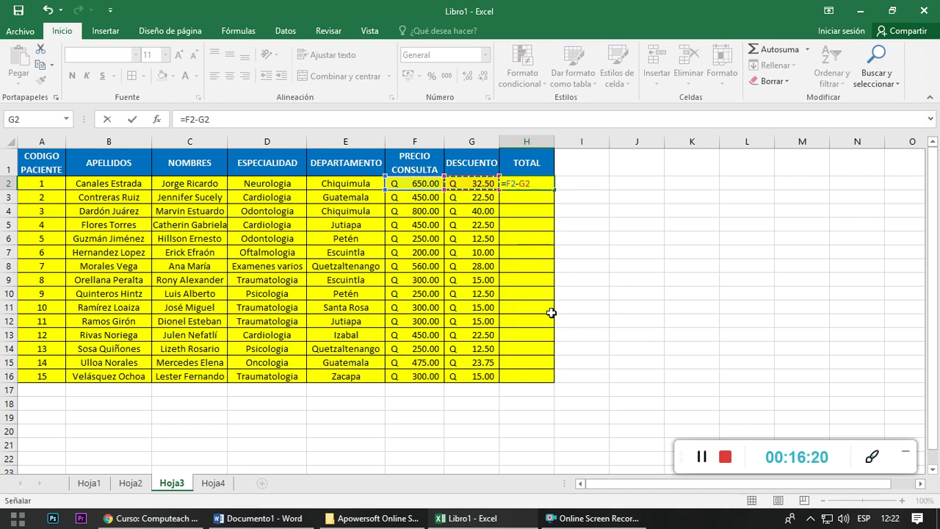
{"action": "key", "text": "Return"}
Step: Check F2, G2 and H2 across the first patient's row, then move to H3
{"action": "left_click", "coordinate": [518, 185]}
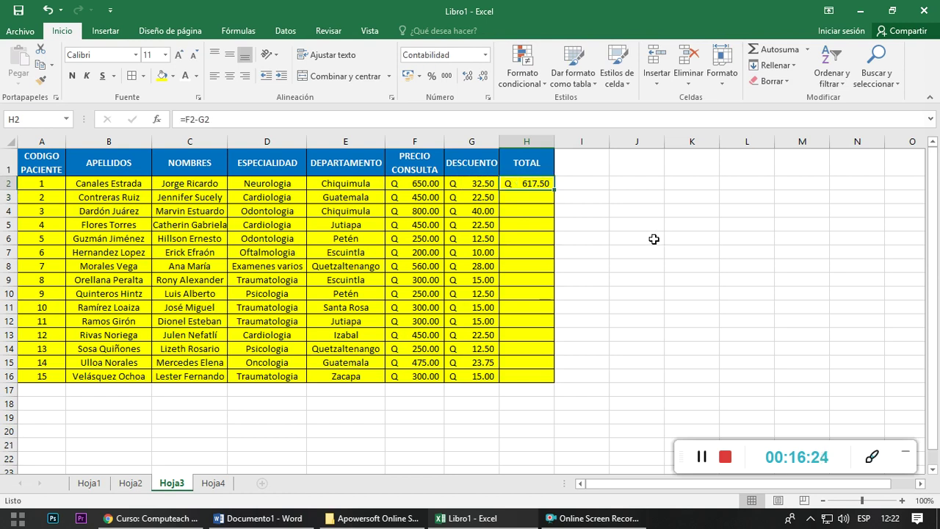
{"action": "key", "text": "Left"}
{"action": "key", "text": "Left"}
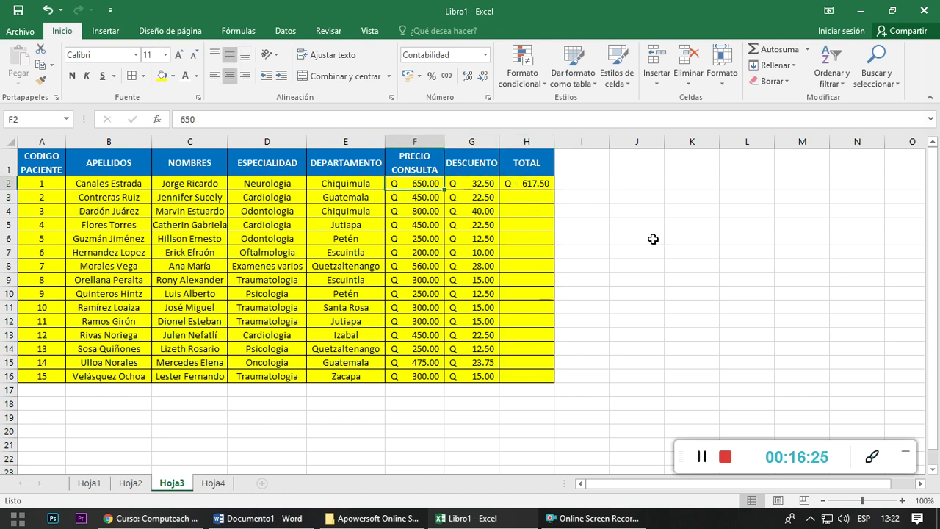
{"action": "key", "text": "Left"}
{"action": "key", "text": "Right"}
{"action": "key", "text": "Left"}
{"action": "key", "text": "Right"}
{"action": "key", "text": "Right"}
{"action": "key", "text": "Right"}
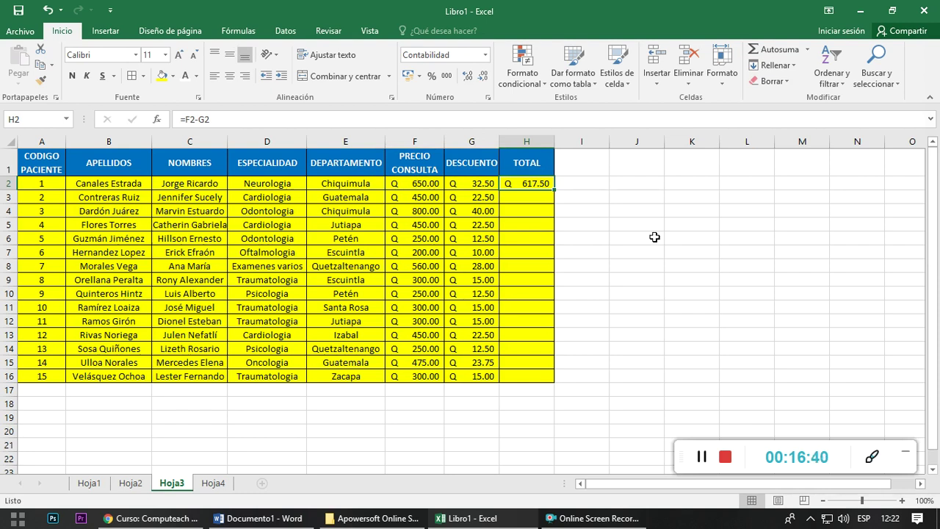
{"action": "key", "text": "Left"}
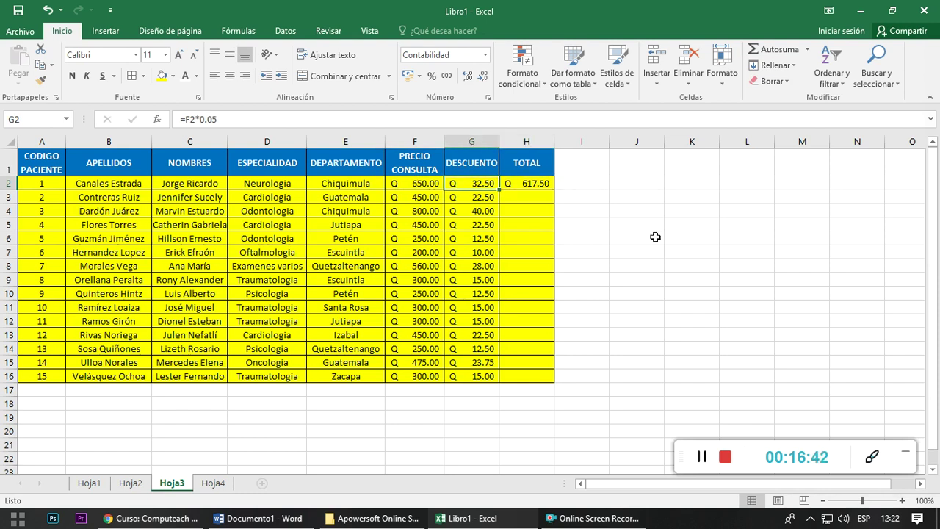
{"action": "key", "text": "Right"}
{"action": "key", "text": "Down"}
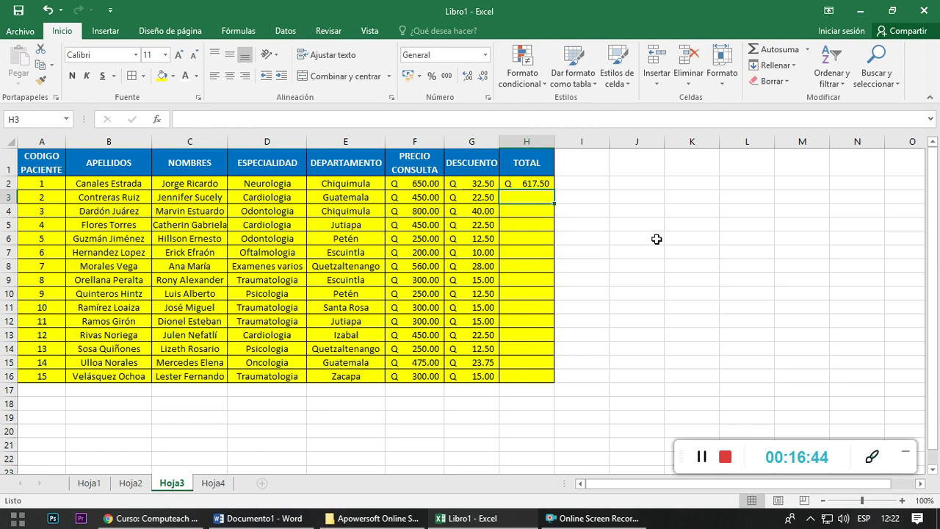
Step: Enter =F3-G3 in H3 for the second patient's TOTAL
{"action": "type", "text": "="}
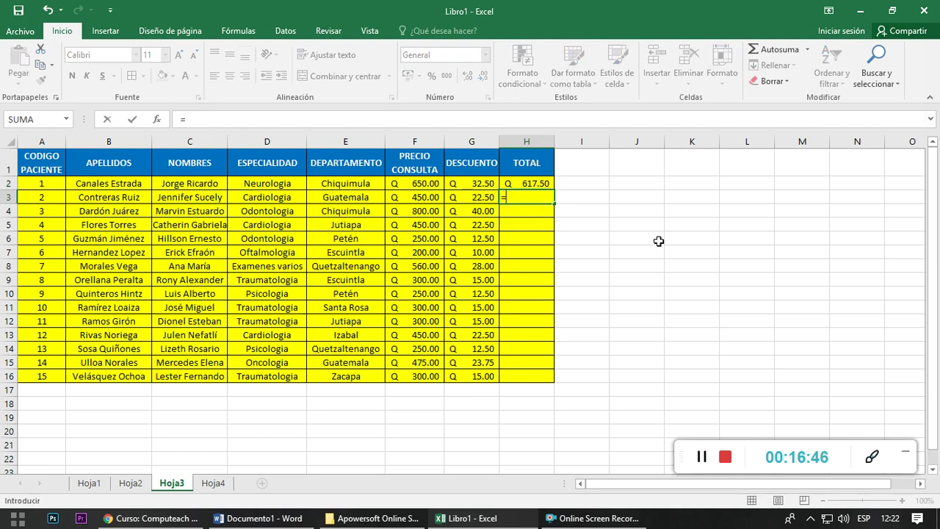
{"action": "left_click", "coordinate": [431, 197]}
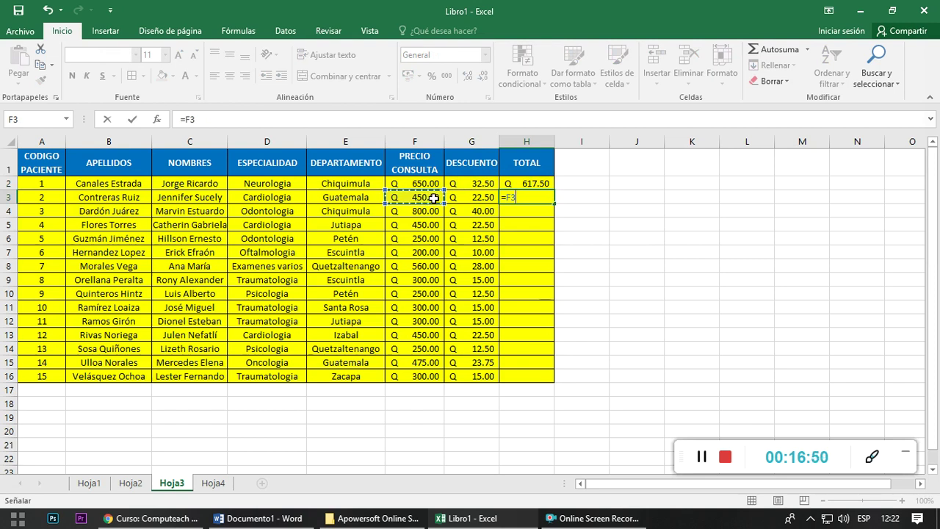
{"action": "type", "text": "-"}
{"action": "left_click", "coordinate": [466, 197]}
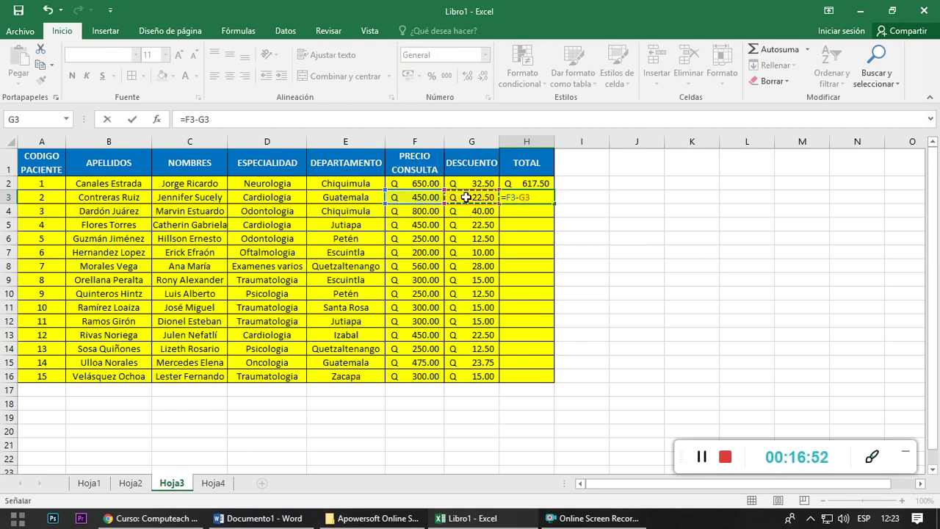
{"action": "key", "text": "Return"}
{"action": "left_click", "coordinate": [525, 198]}
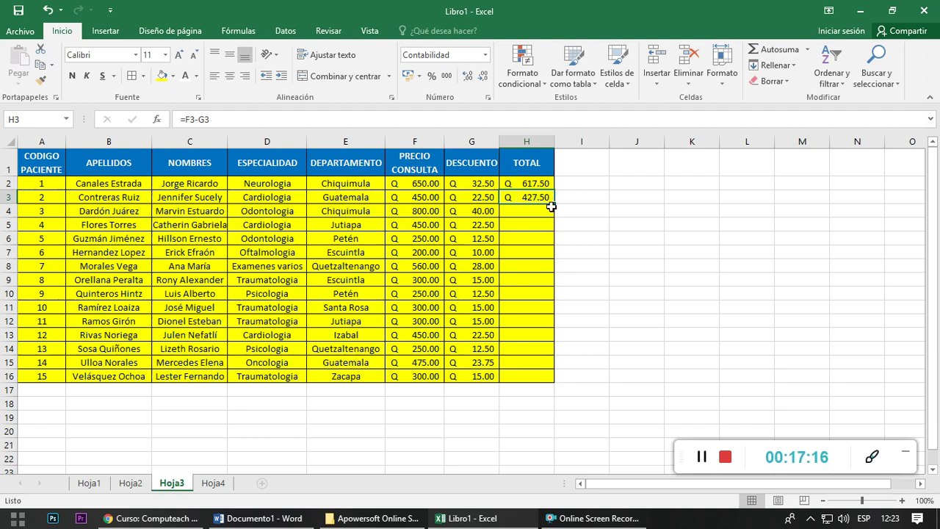
Step: Copy H3's TOTAL formula down through H16, then return to the course page
{"action": "left_click", "coordinate": [542, 208]}
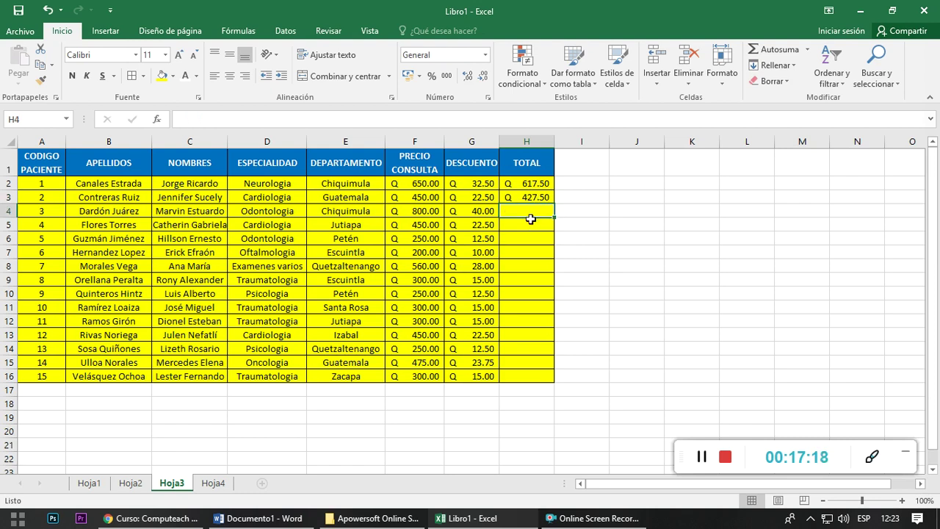
{"action": "left_click", "coordinate": [542, 199]}
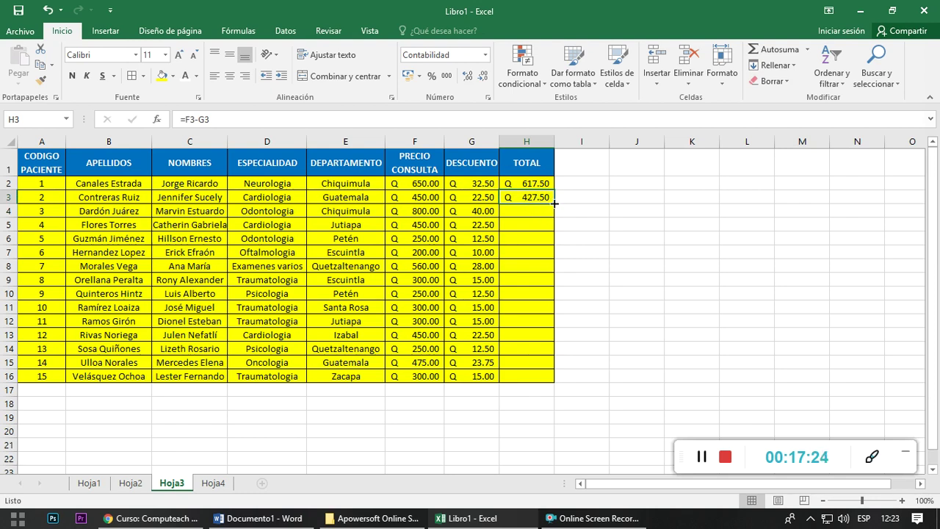
{"action": "left_click_drag", "start_coordinate": [554, 203], "coordinate": [554, 379]}
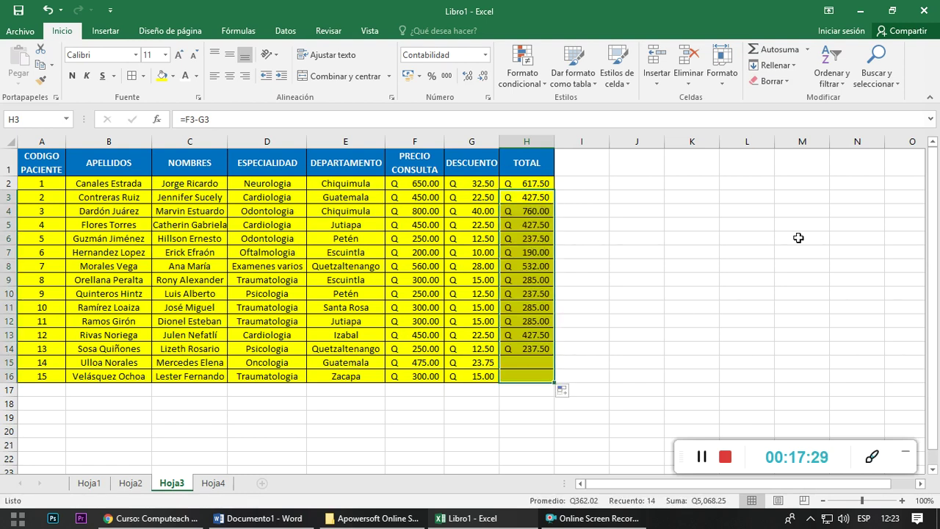
{"action": "left_click", "coordinate": [680, 264]}
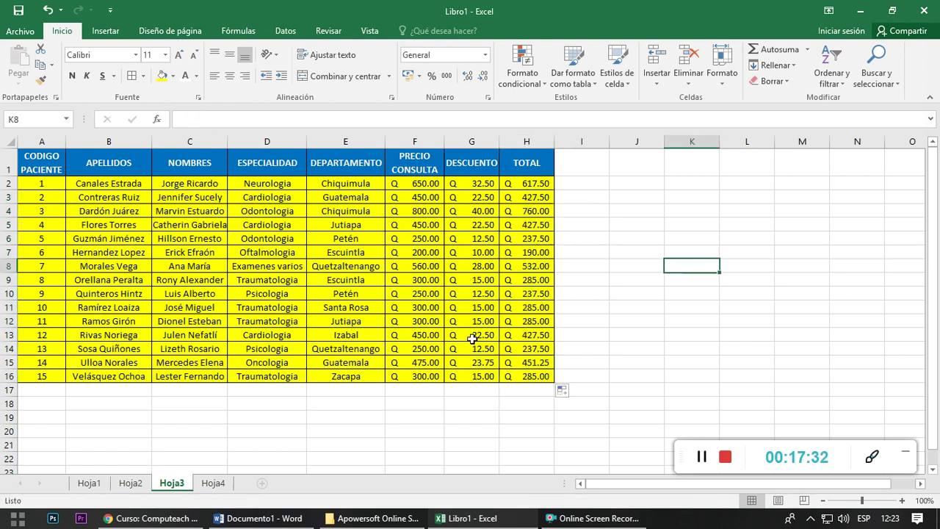
{"action": "left_click", "coordinate": [153, 518]}
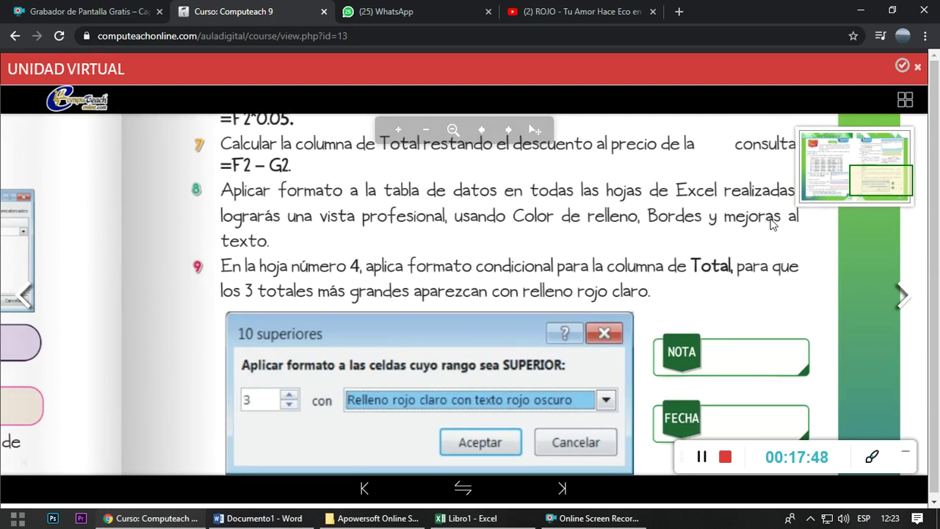
Step: Zoom the course book onto step 9's top-3 light red highlighting, then return to Excel
{"action": "scroll", "coordinate": [456, 250], "scroll_direction": "down", "scroll_amount": 2}
{"action": "left_click", "coordinate": [431, 203]}
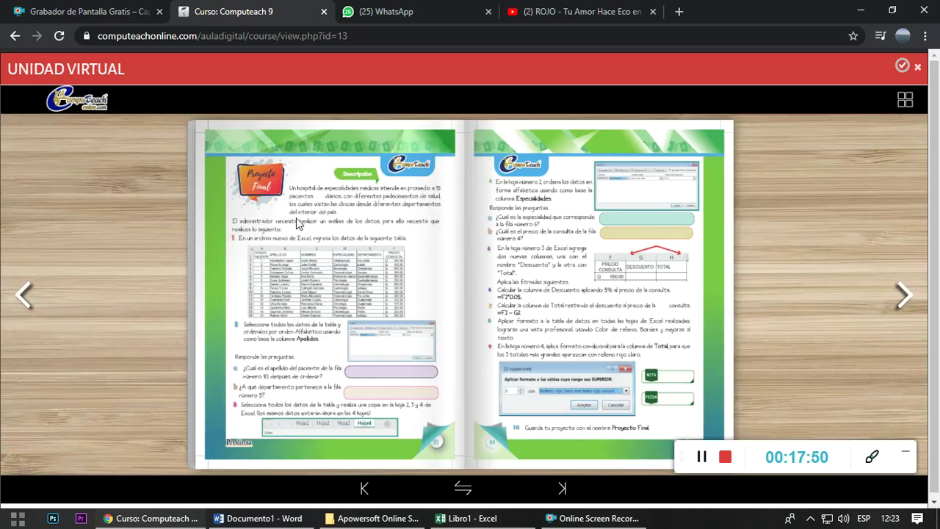
{"action": "left_click", "coordinate": [600, 380]}
{"action": "left_click_drag", "start_coordinate": [512, 324], "coordinate": [515, 306]}
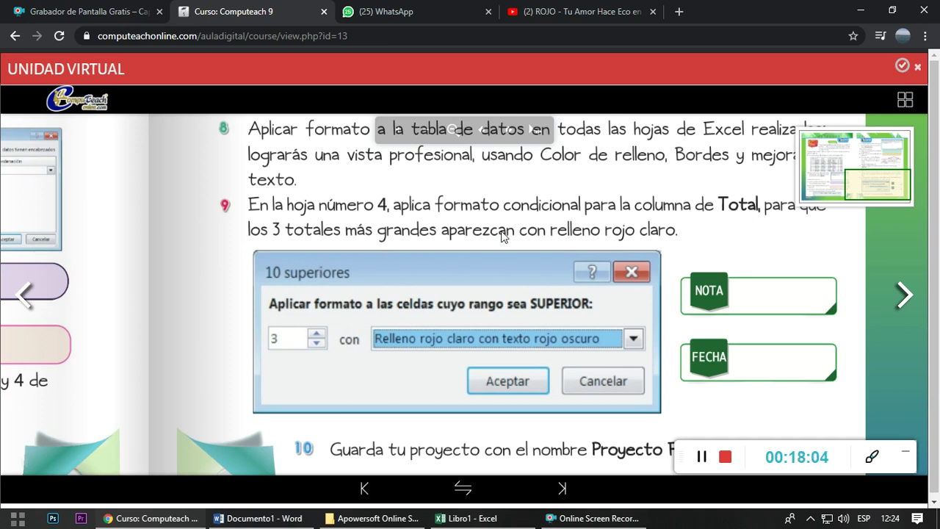
{"action": "scroll", "coordinate": [615, 266], "scroll_direction": "down", "scroll_amount": 1}
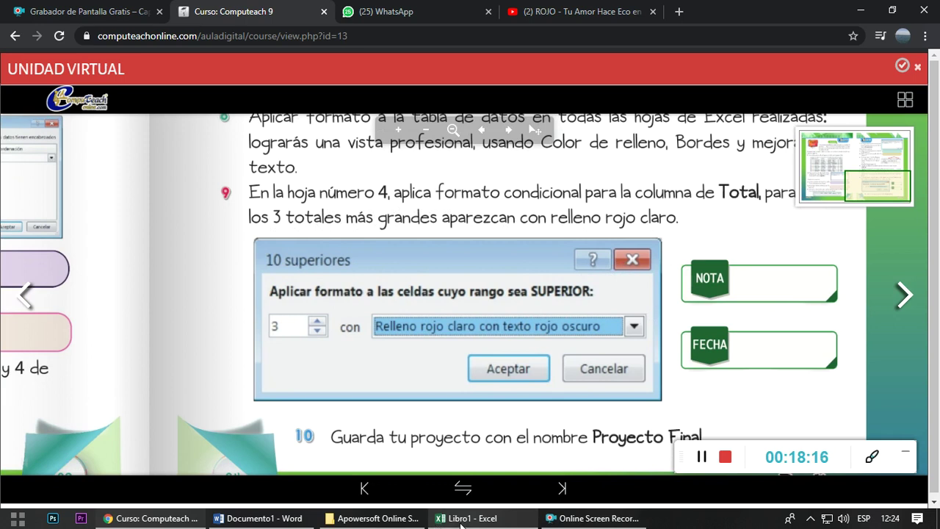
{"action": "left_click", "coordinate": [517, 524]}
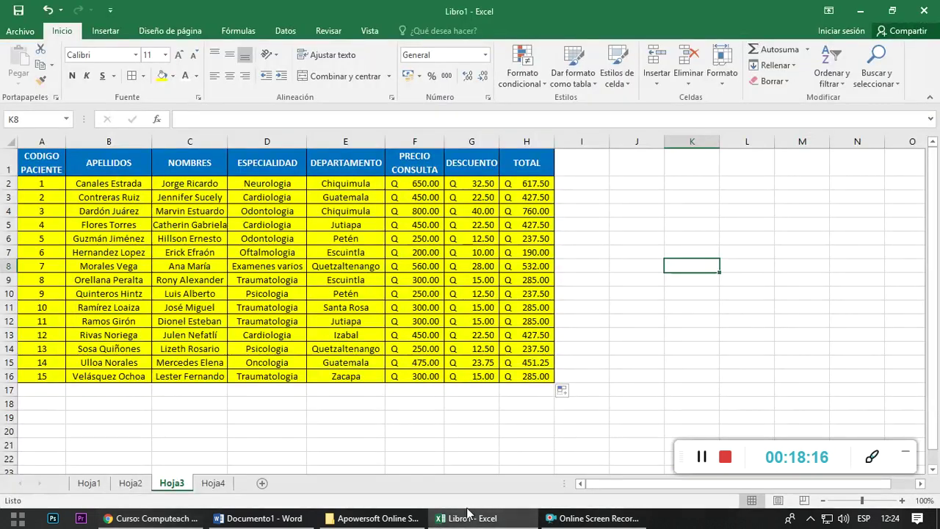
Step: On Hoja4, select prices F2:F16 and start a Formato condicional 10 superiores rule
{"action": "left_click", "coordinate": [223, 484]}
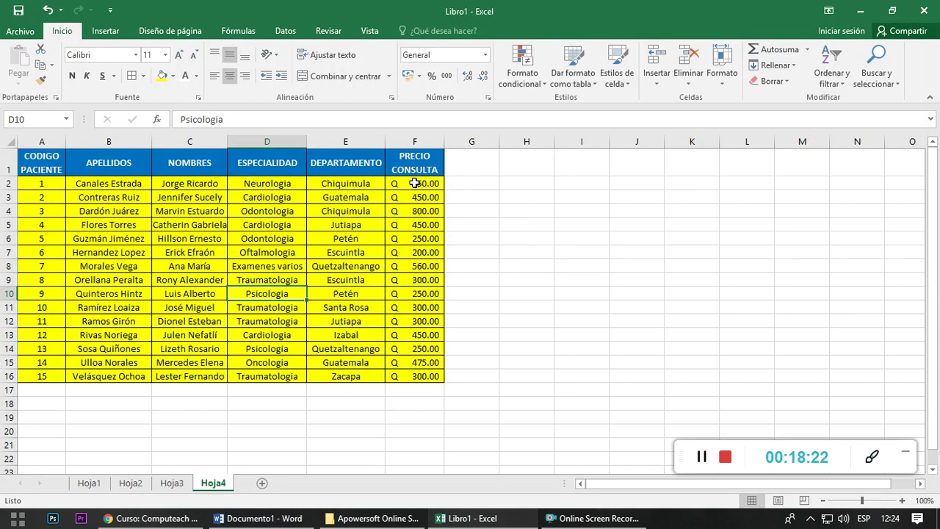
{"action": "left_click_drag", "start_coordinate": [415, 183], "coordinate": [424, 375]}
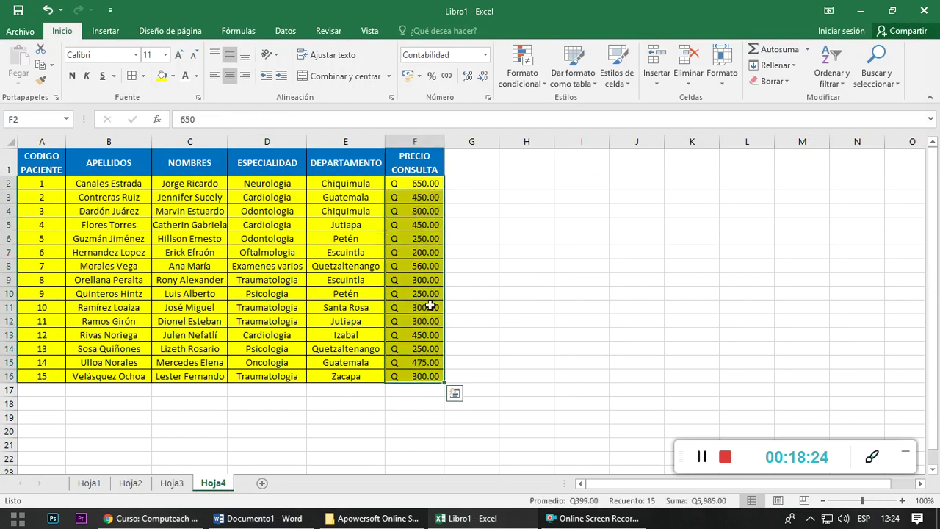
{"action": "left_click", "coordinate": [539, 82]}
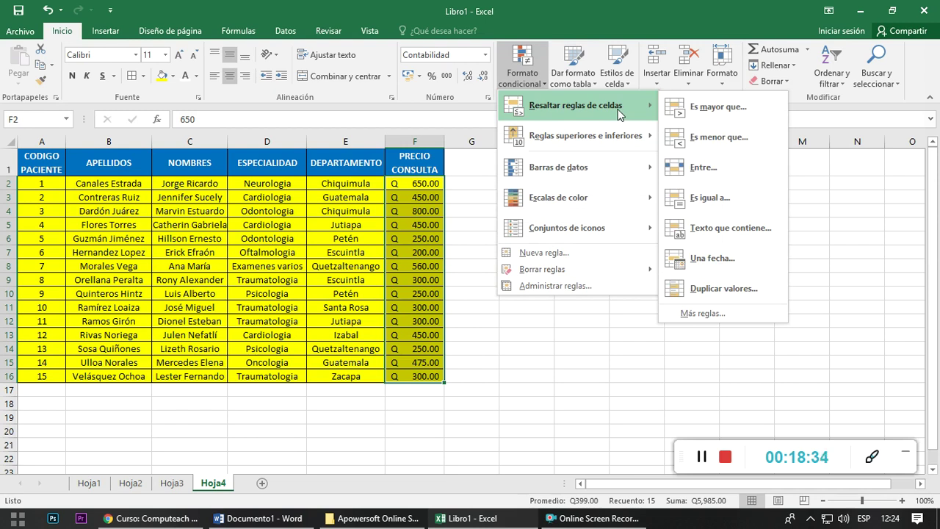
{"action": "mouse_move", "coordinate": [581, 135]}
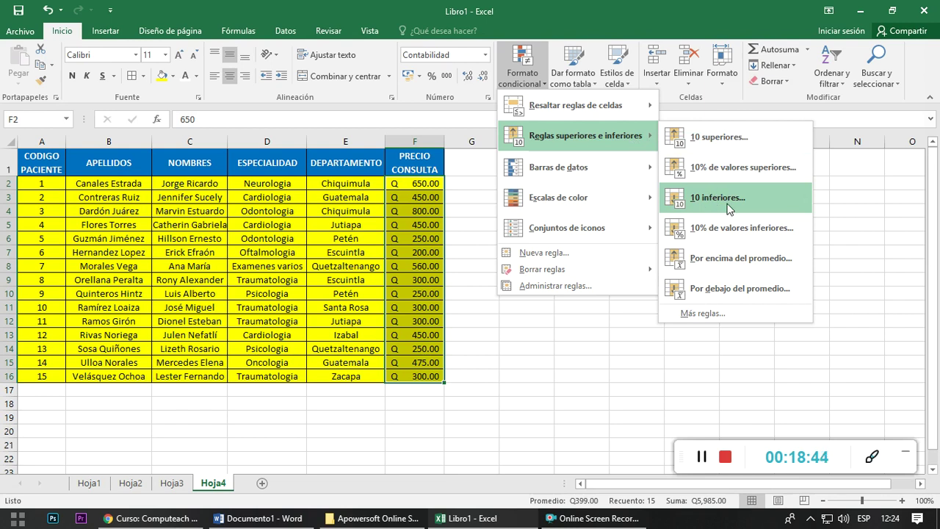
{"action": "left_click", "coordinate": [756, 139]}
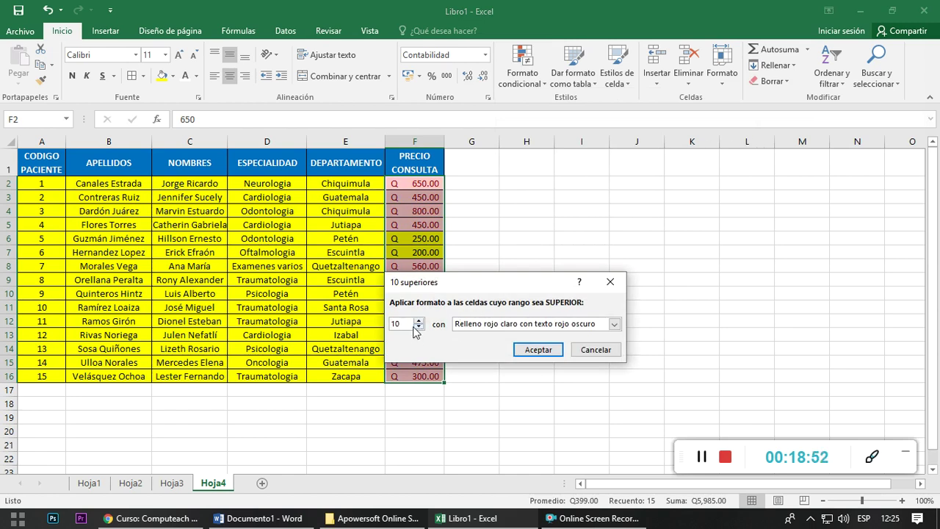
{"action": "left_click", "coordinate": [151, 518]}
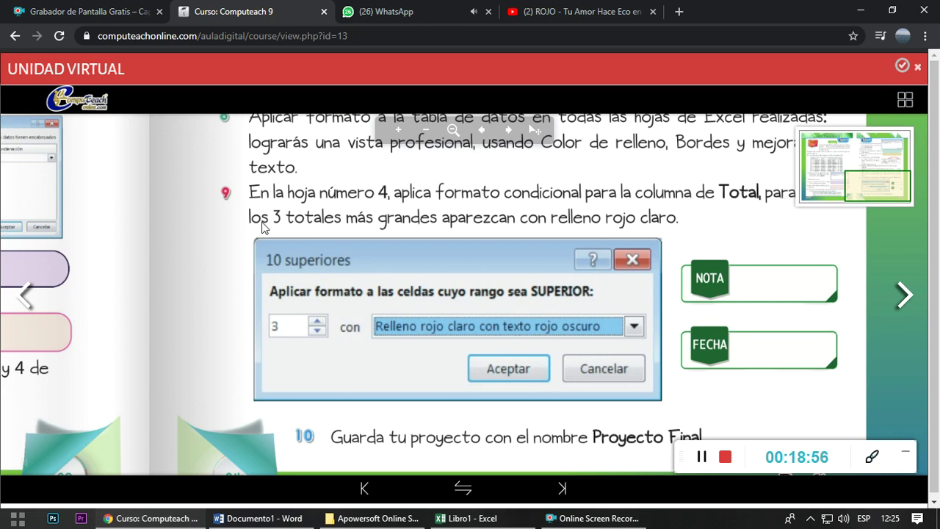
{"action": "left_click", "coordinate": [485, 518]}
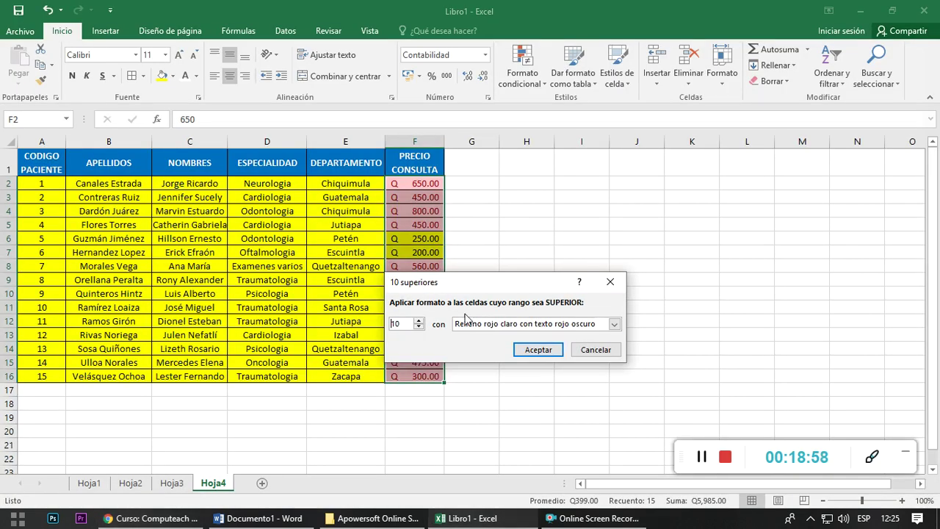
Step: Set the rule to the top 3 values with light red fill and dark red text
{"action": "left_click", "coordinate": [419, 327]}
{"action": "left_click", "coordinate": [419, 327]}
{"action": "left_click", "coordinate": [419, 327]}
{"action": "left_click", "coordinate": [419, 327]}
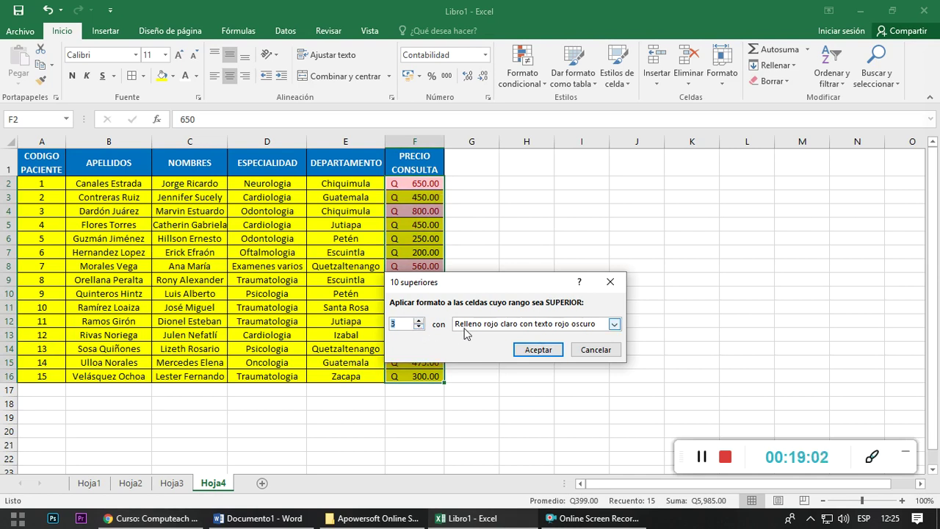
{"action": "left_click", "coordinate": [169, 520]}
{"action": "left_click", "coordinate": [472, 518]}
{"action": "left_click", "coordinate": [539, 350]}
Step: Review the highlighted prices Q 800.00, Q 650.00 and Q 560.00 in column F
{"action": "left_click", "coordinate": [530, 338]}
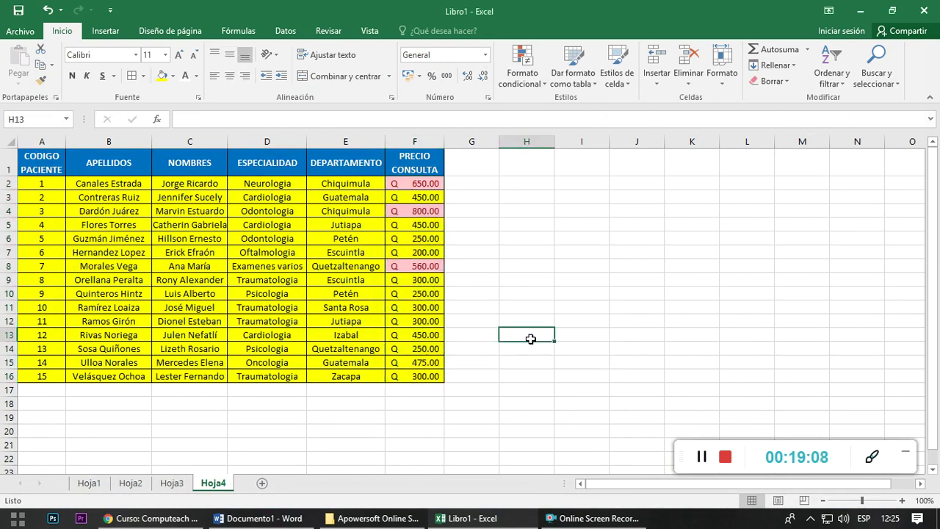
{"action": "left_click", "coordinate": [431, 335]}
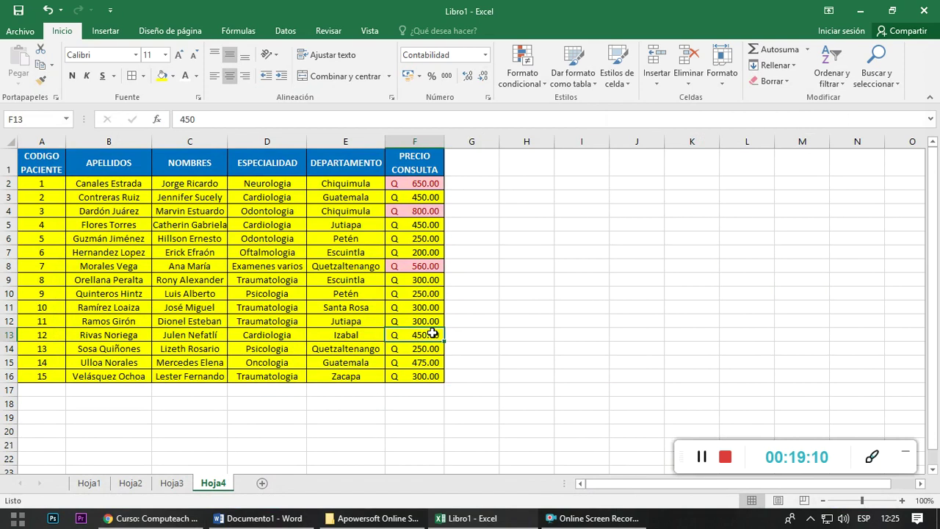
{"action": "key", "text": "Left"}
{"action": "key", "text": "Left"}
{"action": "key", "text": "Home"}
{"action": "key", "text": "Right"}
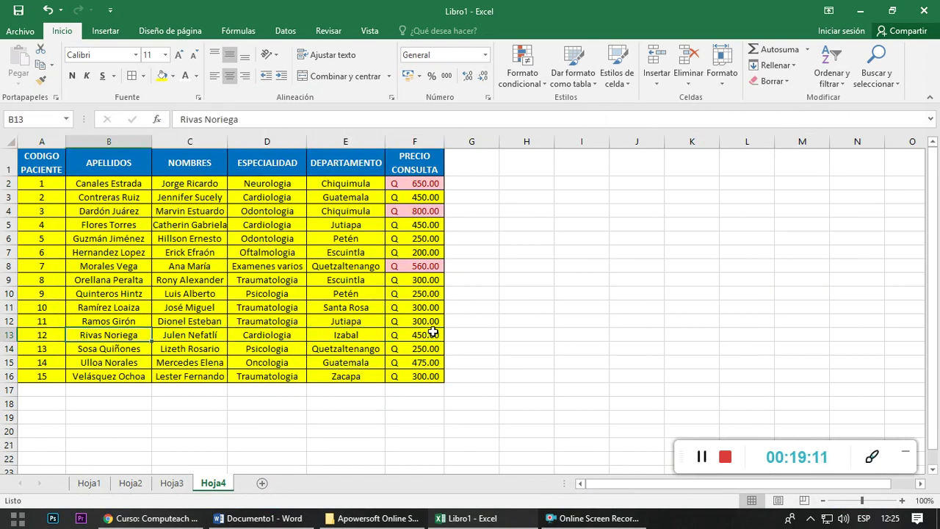
{"action": "key", "text": "ctrl+Right"}
{"action": "key", "text": "Up"}
{"action": "key", "text": "Up"}
{"action": "key", "text": "Up"}
{"action": "key", "text": "Up"}
{"action": "key", "text": "Up"}
{"action": "key", "text": "Up"}
{"action": "key", "text": "Up"}
{"action": "key", "text": "Up"}
{"action": "key", "text": "Up"}
{"action": "key", "text": "Up"}
{"action": "key", "text": "Down"}
{"action": "key", "text": "Down"}
{"action": "key", "text": "Down"}
{"action": "key", "text": "Down"}
{"action": "key", "text": "Down"}
{"action": "key", "text": "Down"}
{"action": "key", "text": "Down"}
{"action": "key", "text": "Down"}
{"action": "key", "text": "Down"}
{"action": "key", "text": "Down"}
{"action": "key", "text": "Up"}
{"action": "key", "text": "Up"}
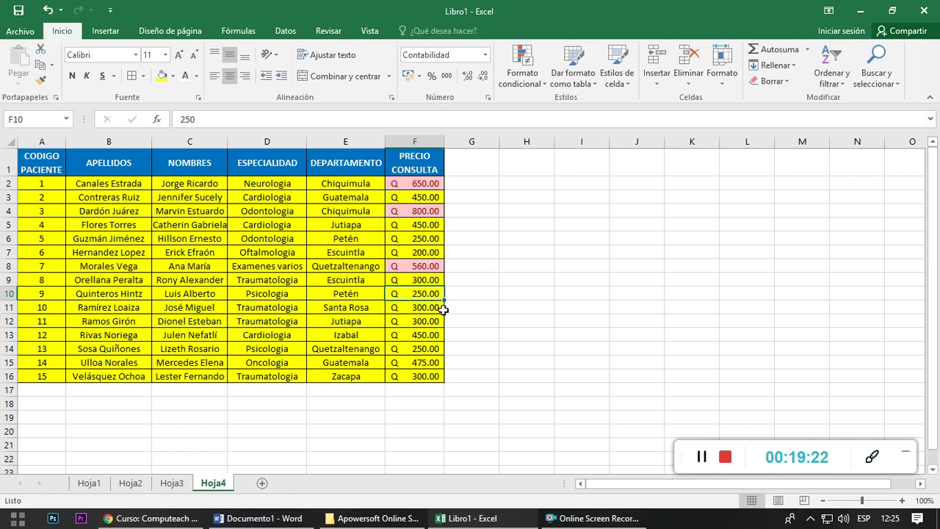
{"action": "left_click", "coordinate": [370, 359]}
{"action": "left_click", "coordinate": [161, 518]}
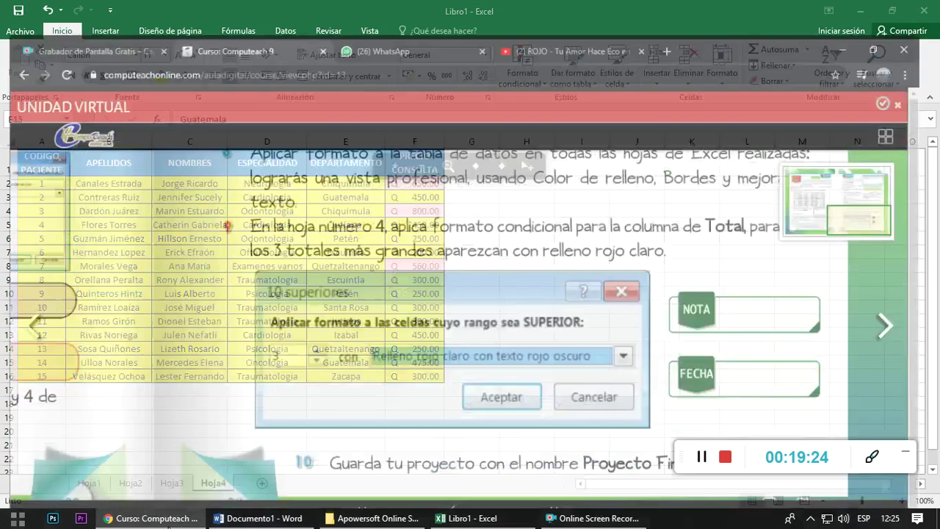
{"action": "scroll", "coordinate": [546, 441], "scroll_direction": "down", "scroll_amount": 2}
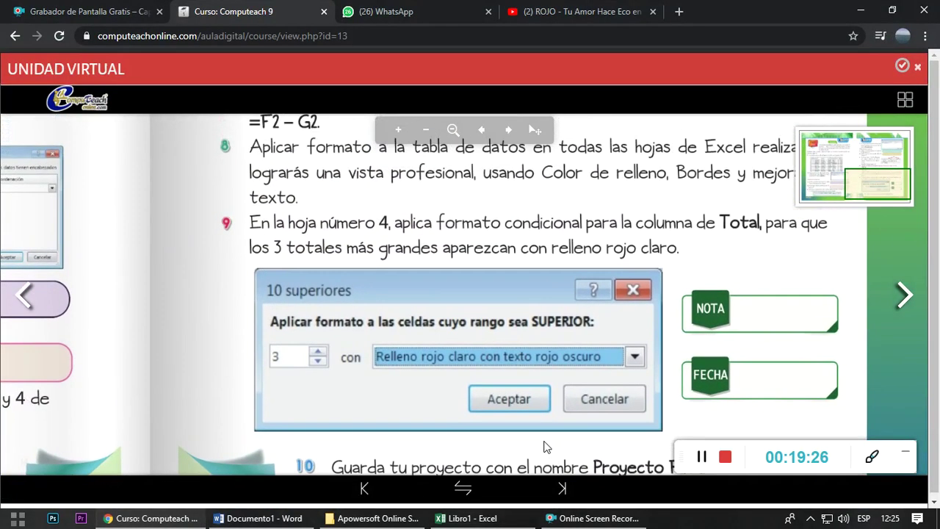
{"action": "scroll", "coordinate": [514, 426], "scroll_direction": "up", "scroll_amount": 2}
{"action": "left_click", "coordinate": [493, 411]}
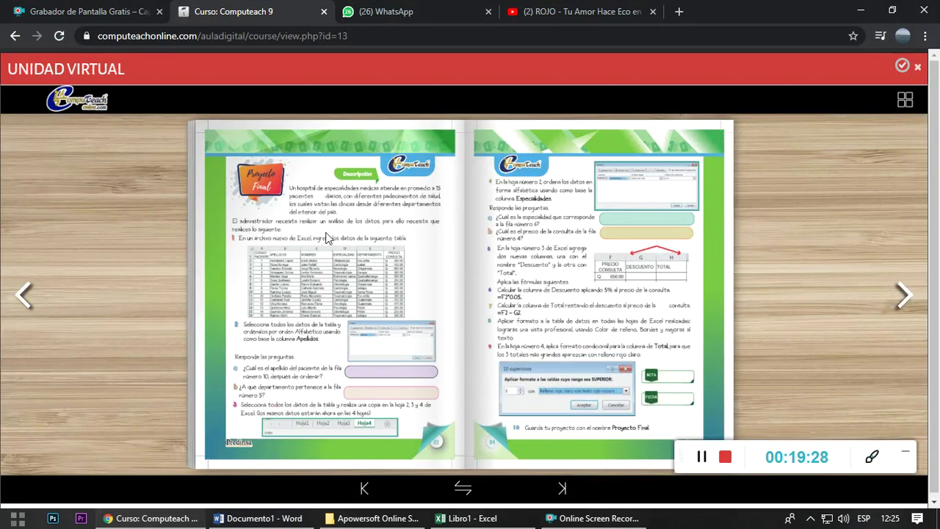
{"action": "left_click", "coordinate": [328, 239]}
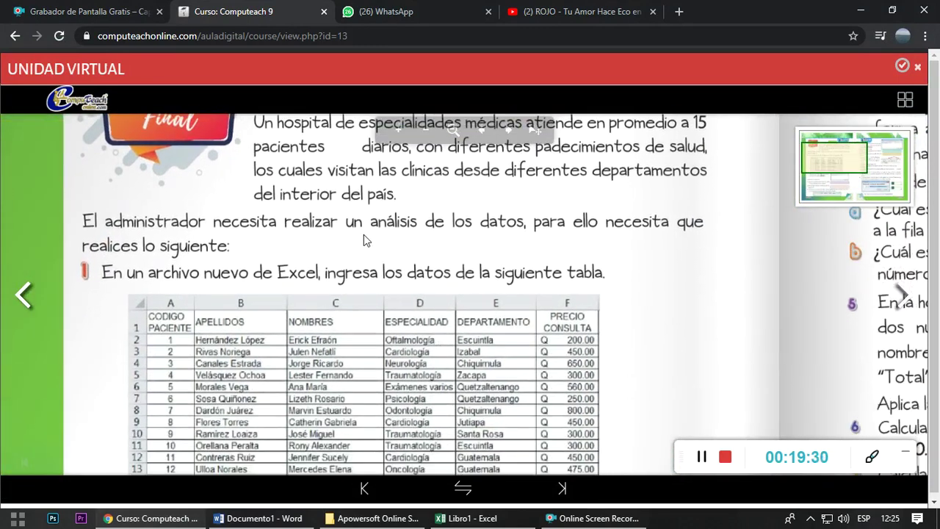
{"action": "scroll", "coordinate": [368, 353], "scroll_direction": "down", "scroll_amount": 2}
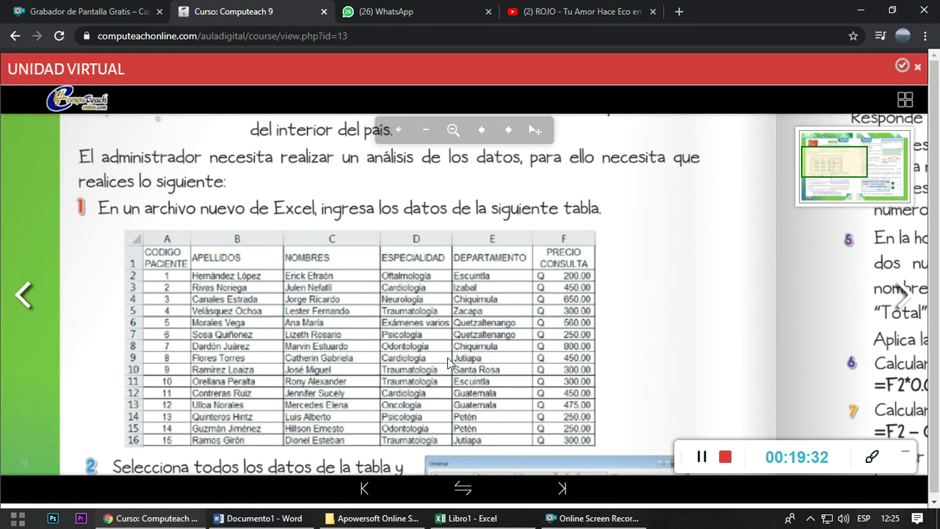
{"action": "left_click_drag", "start_coordinate": [449, 362], "coordinate": [371, 295]}
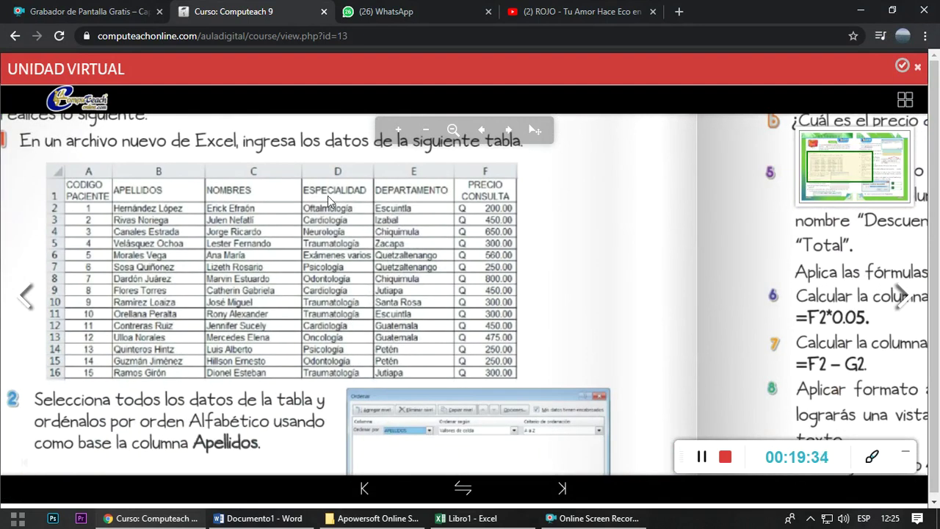
{"action": "left_click_drag", "start_coordinate": [318, 320], "coordinate": [259, 288]}
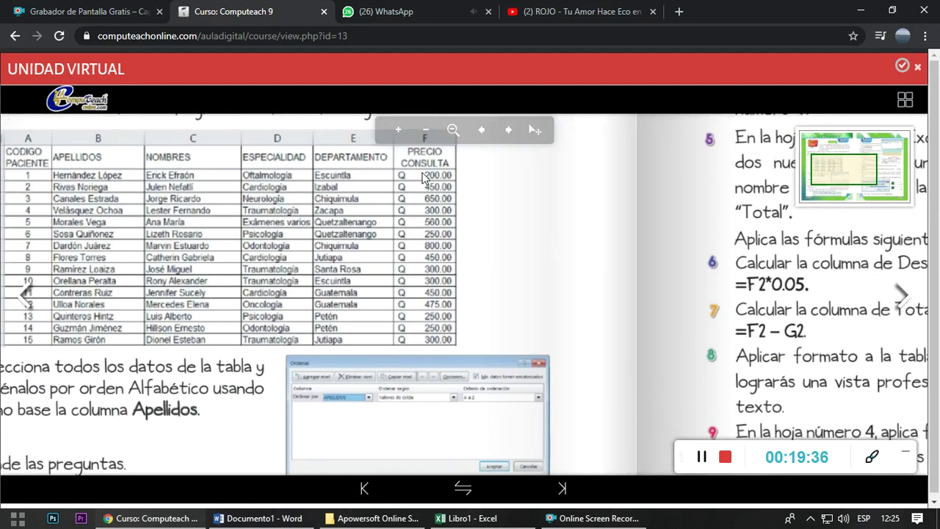
{"action": "left_click", "coordinate": [474, 518]}
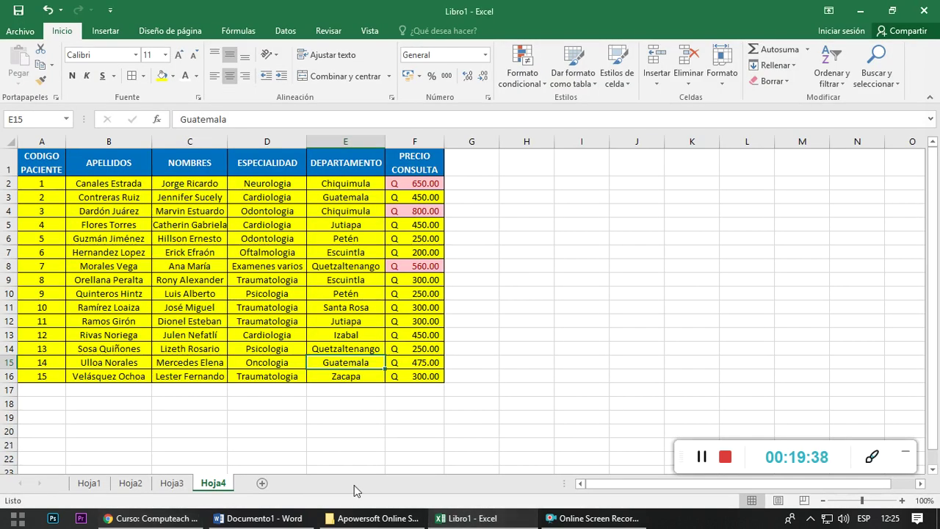
Step: On Hoja3, verify TOTAL cells hold formulas like =F2-G2 and =F9-G9, then bring Word forward
{"action": "left_click", "coordinate": [173, 484]}
{"action": "left_click", "coordinate": [489, 170]}
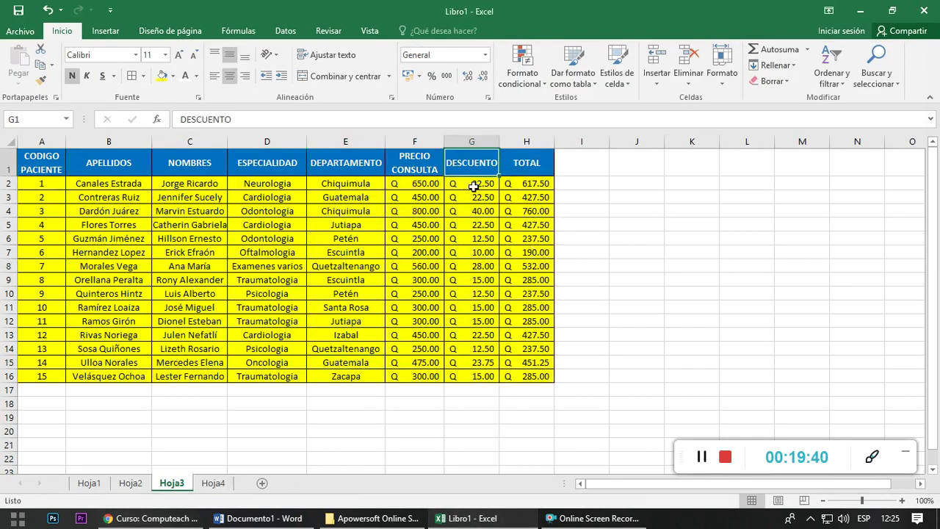
{"action": "left_click", "coordinate": [518, 199]}
{"action": "key", "text": "Up"}
{"action": "left_click", "coordinate": [479, 321]}
{"action": "left_click", "coordinate": [533, 183]}
{"action": "left_click", "coordinate": [533, 280]}
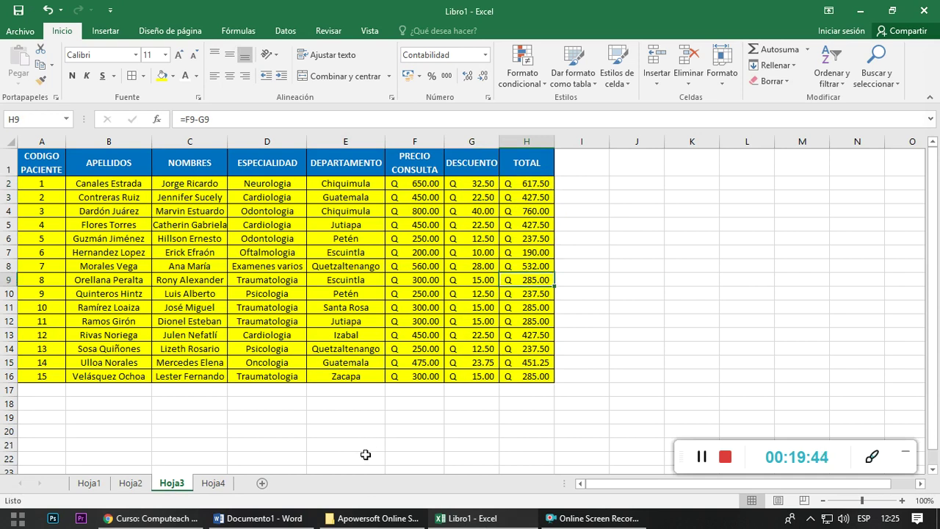
{"action": "left_click", "coordinate": [405, 235]}
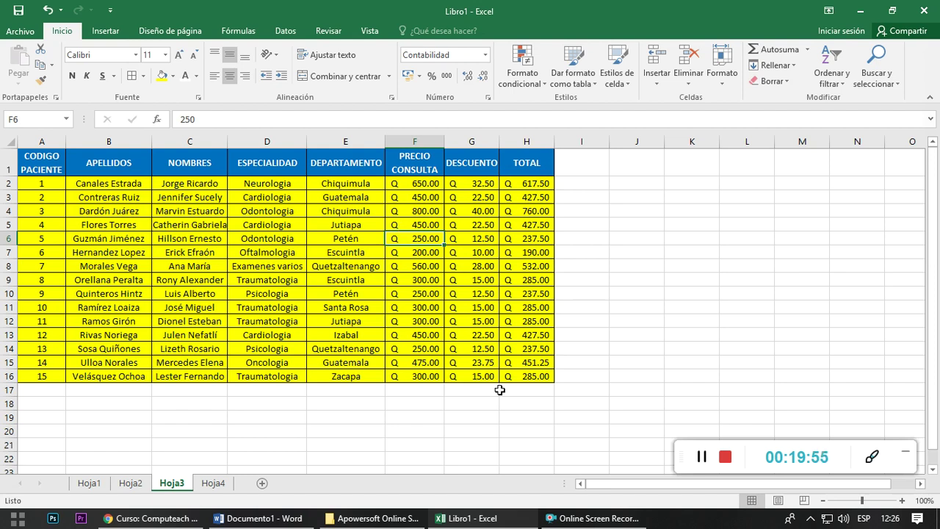
{"action": "left_click", "coordinate": [258, 518]}
Step: Scroll Documento1 down to page 2 with the butterfly-bordered poem
{"action": "scroll", "coordinate": [580, 316], "scroll_direction": "down", "scroll_amount": 3}
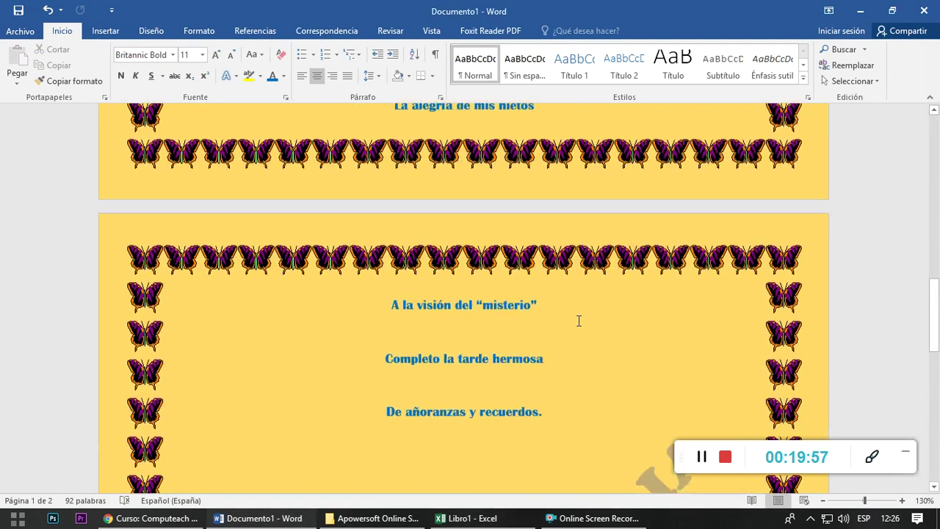
{"action": "scroll", "coordinate": [576, 323], "scroll_direction": "down", "scroll_amount": 5}
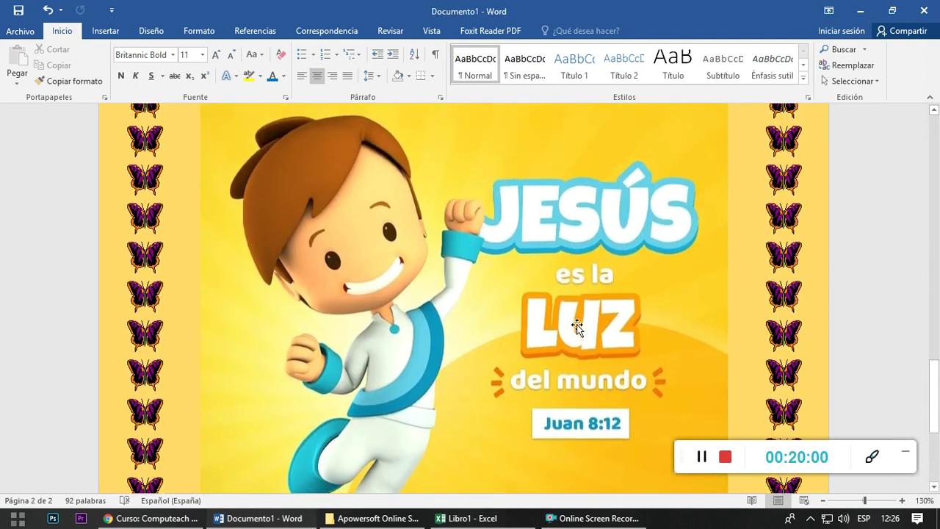